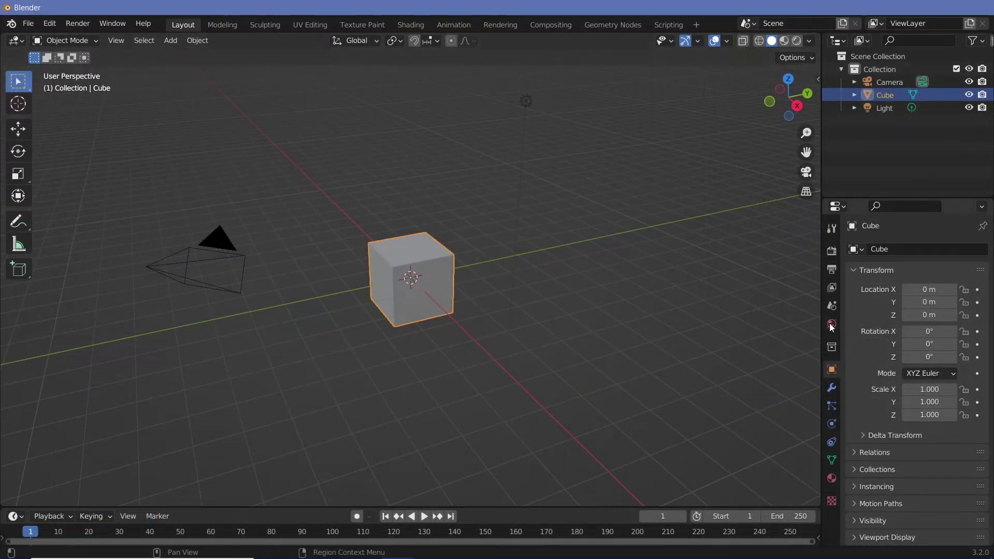
# Split the 3D viewport into two side-by-side areas and rename the cube's material as burningmat
pyautogui.click(831, 478)
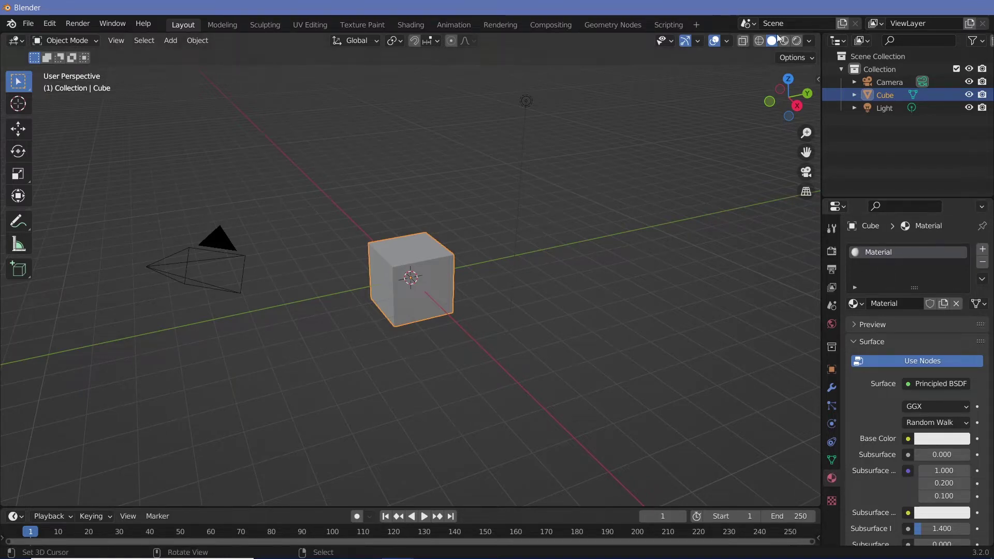
pyautogui.moveTo(805, 37); pyautogui.dragTo(601, 244)
pyautogui.doubleClick(899, 303)
pyautogui.write('burningmat')
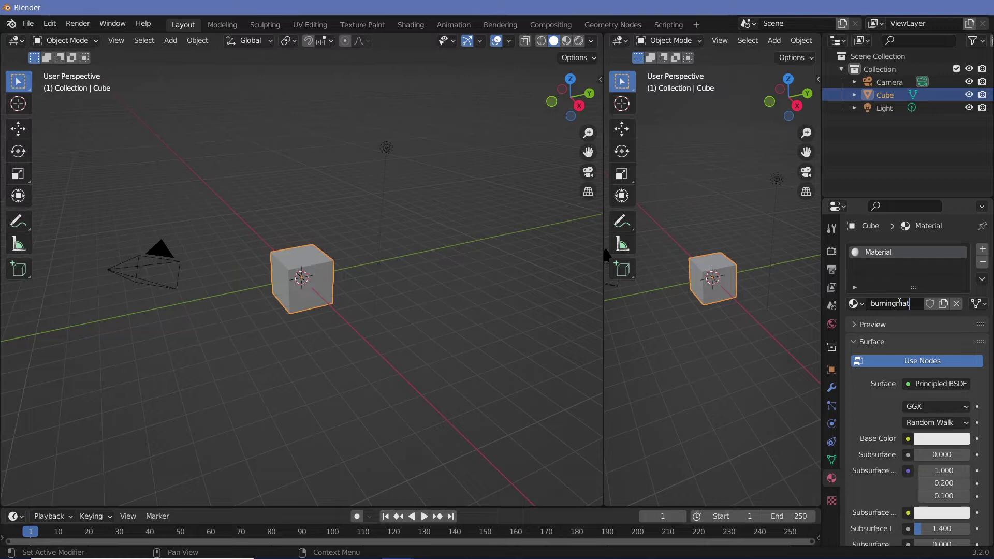
pyautogui.press('Return')
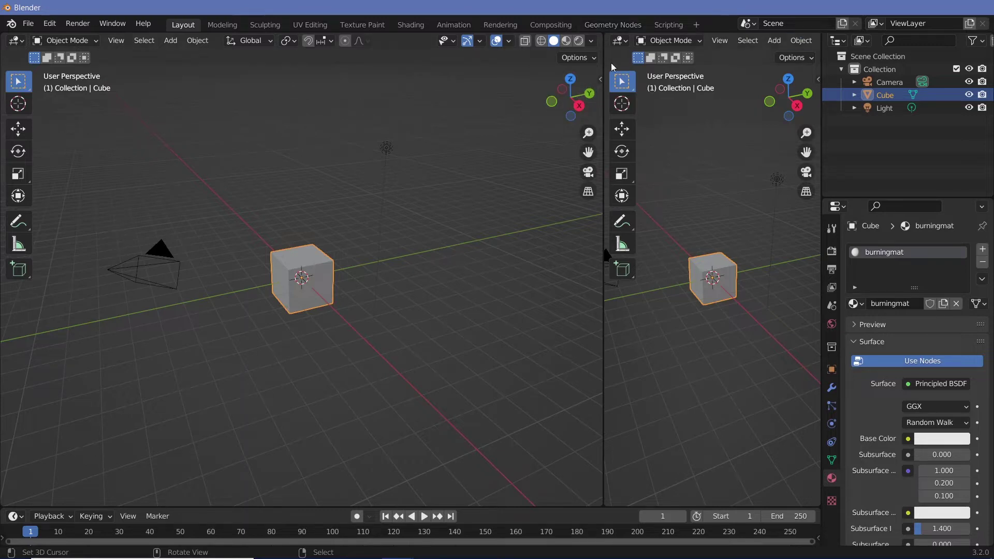
# Change the narrower viewport into a Shader Editor without its sidebar and show the 3D view in rendered shading
pyautogui.click(619, 41)
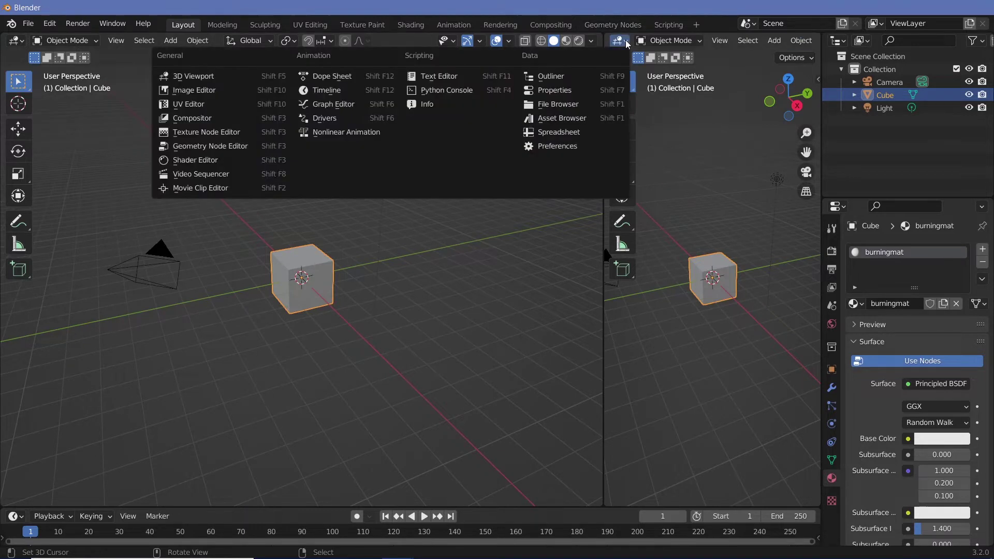
pyautogui.click(226, 159)
pyautogui.press('n')
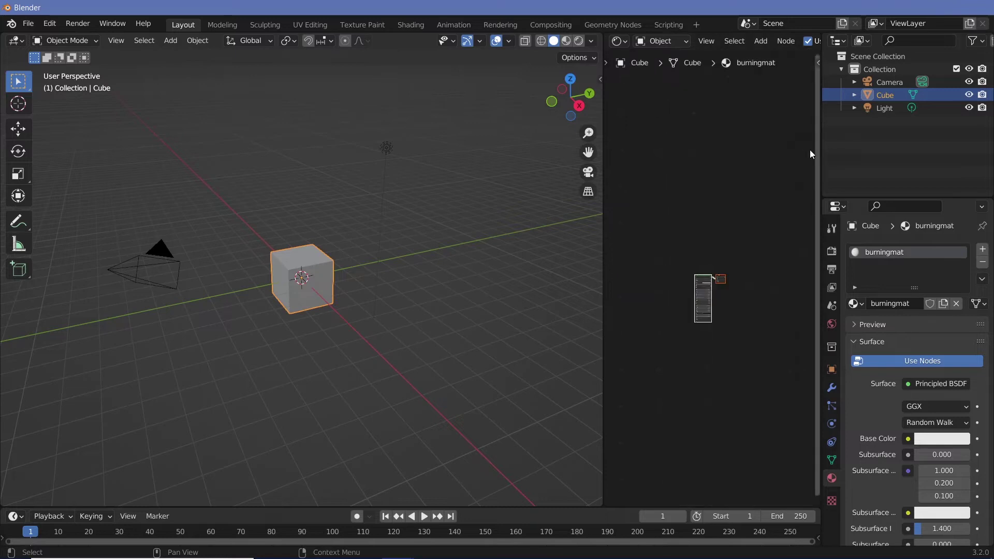
pyautogui.keyDown('ctrl'); pyautogui.moveTo(733, 393); pyautogui.dragTo(771, 177, button='middle'); pyautogui.keyUp('ctrl')
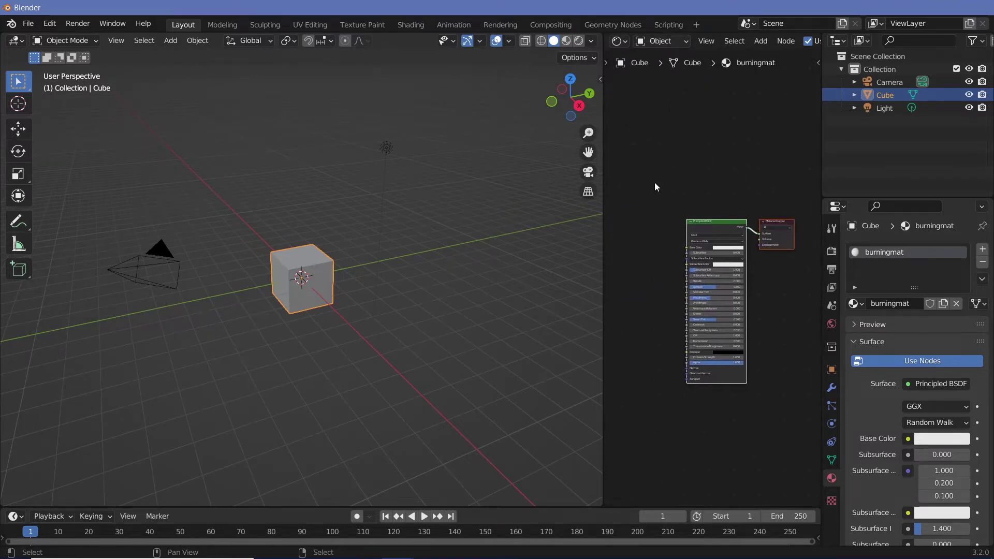
pyautogui.click(579, 41)
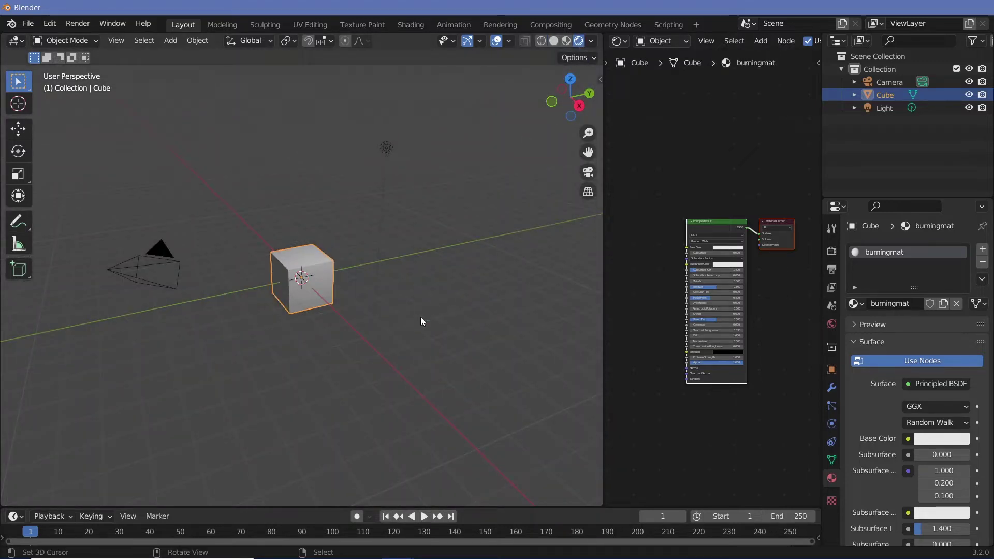
# Set the Principled BSDF's base color to a bright turquoise
pyautogui.scroll(2, 660, 303)
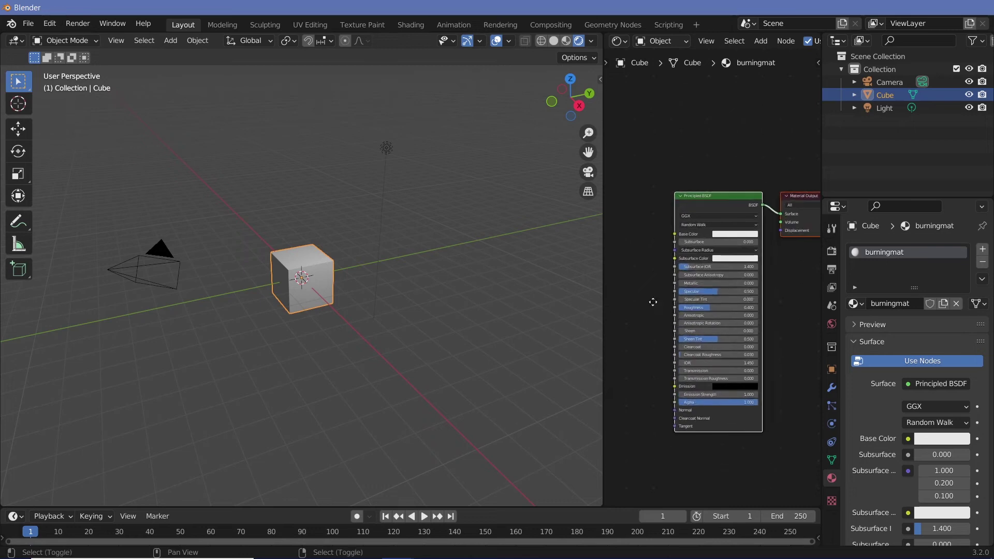
pyautogui.moveTo(659, 291); pyautogui.dragTo(683, 265, button='middle')
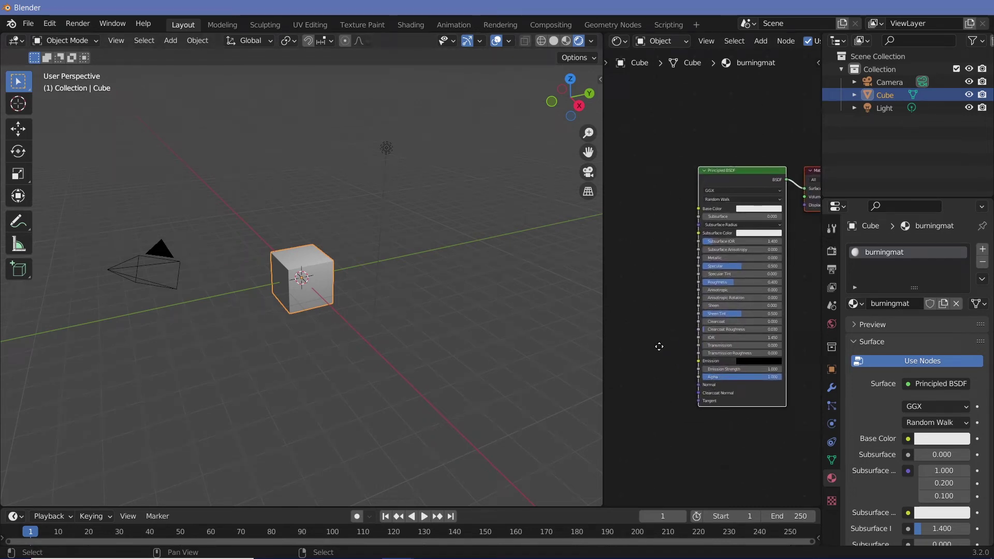
pyautogui.moveTo(655, 343); pyautogui.dragTo(640, 332, button='middle')
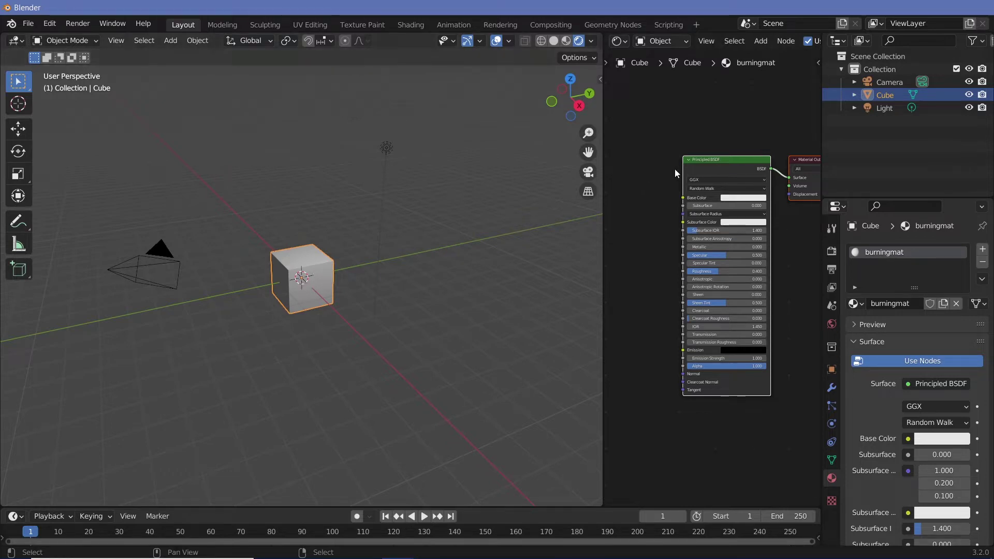
pyautogui.click(688, 160)
pyautogui.click(688, 162)
pyautogui.click(740, 198)
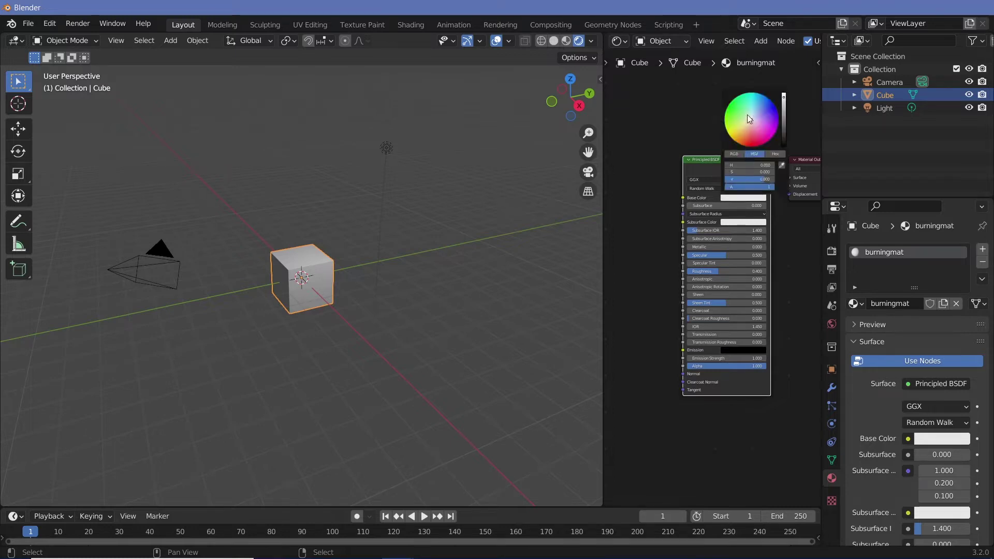
pyautogui.moveTo(747, 114); pyautogui.dragTo(726, 120)
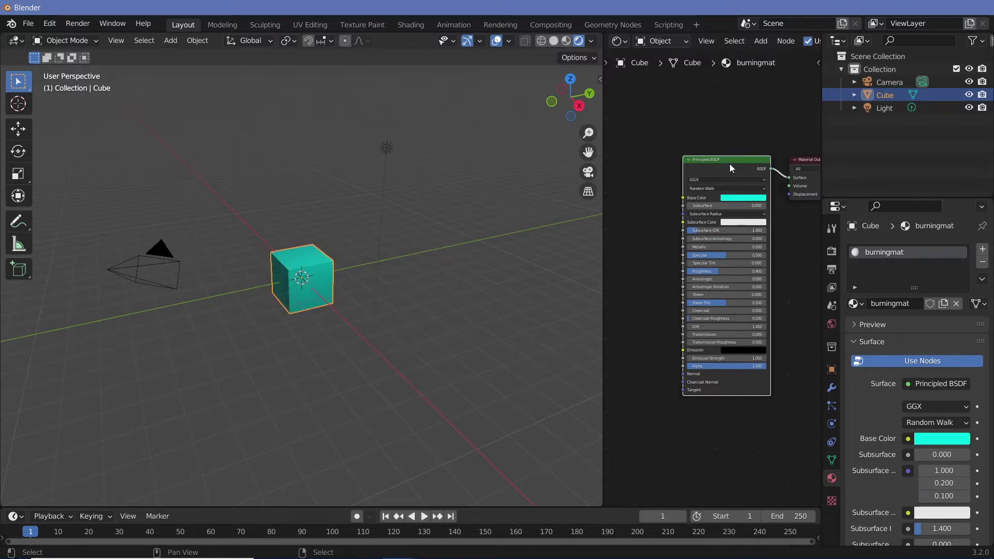
# Move the Principled BSDF away from the Material Output and insert a Mix Shader on the link between them
pyautogui.moveTo(729, 163); pyautogui.dragTo(613, 131)
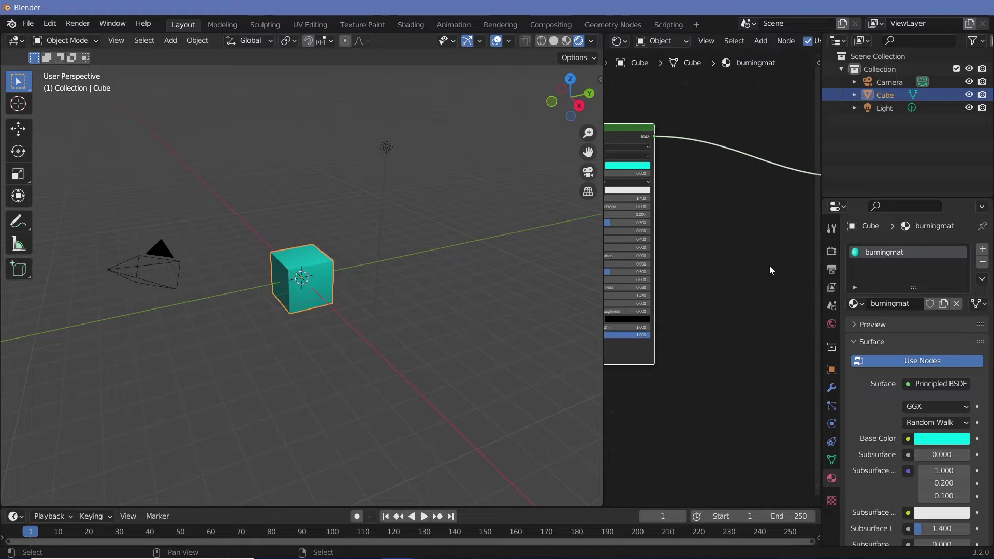
pyautogui.scroll(-3, 770, 268)
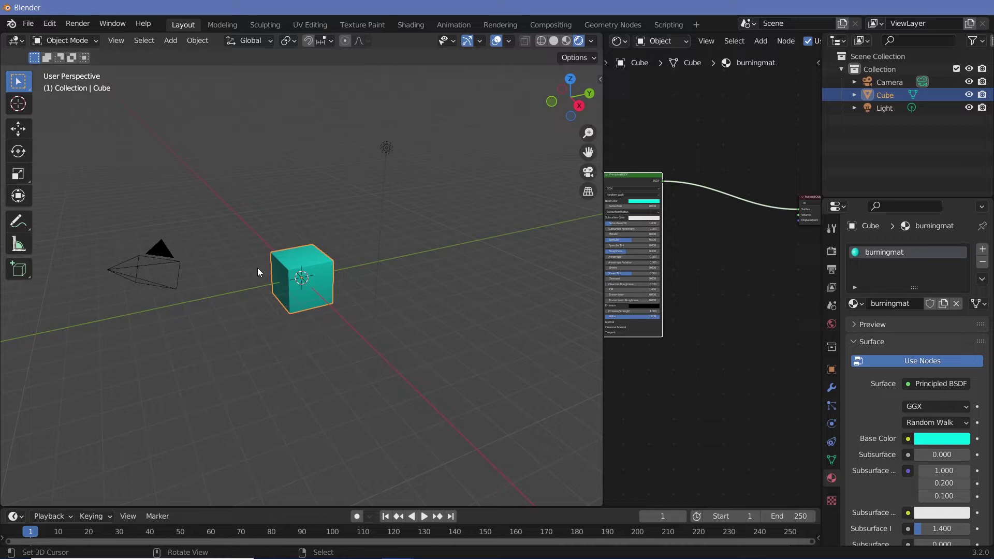
pyautogui.moveTo(349, 324); pyautogui.dragTo(399, 316, button='middle')
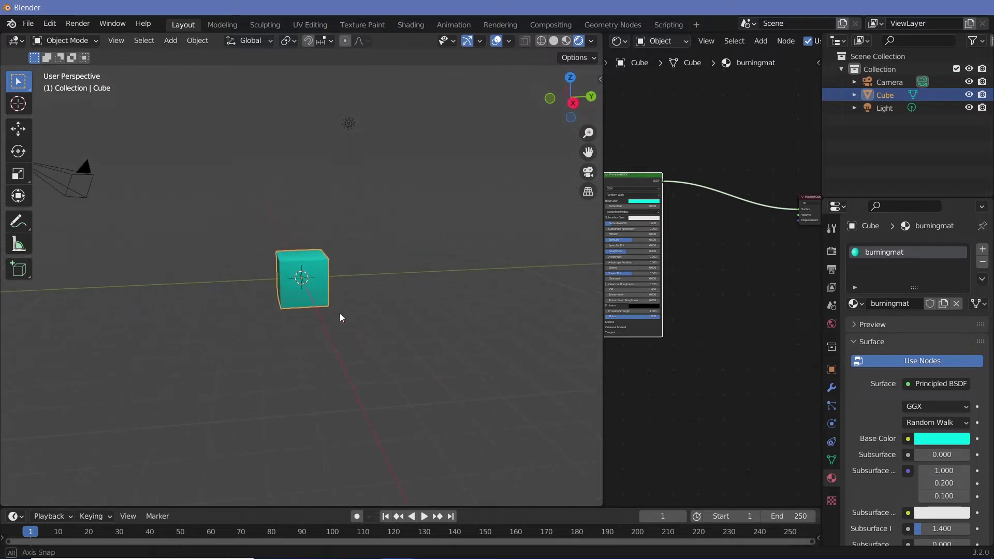
pyautogui.hotkey('shift', 'a')
pyautogui.click(756, 279)
pyautogui.write('mi')
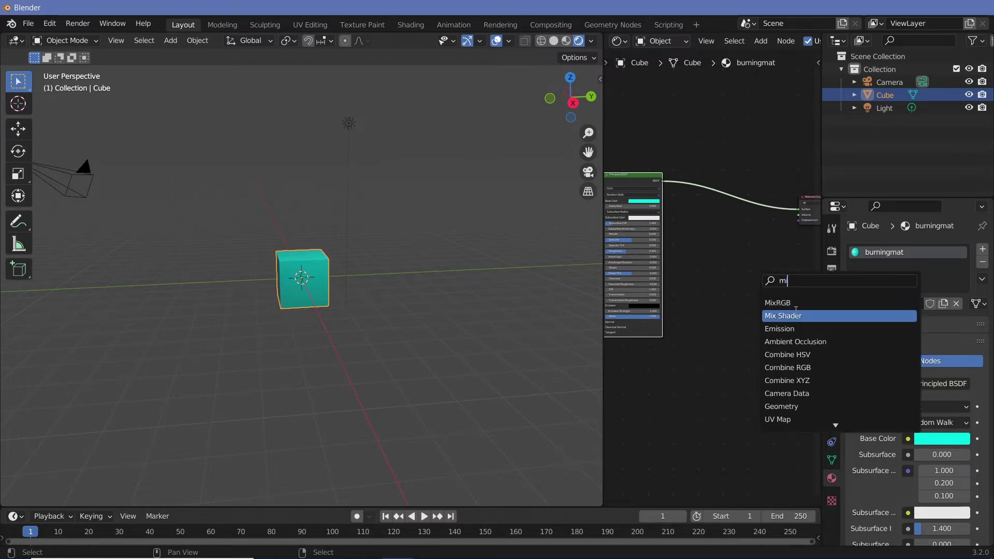
pyautogui.click(783, 315)
pyautogui.click(780, 226)
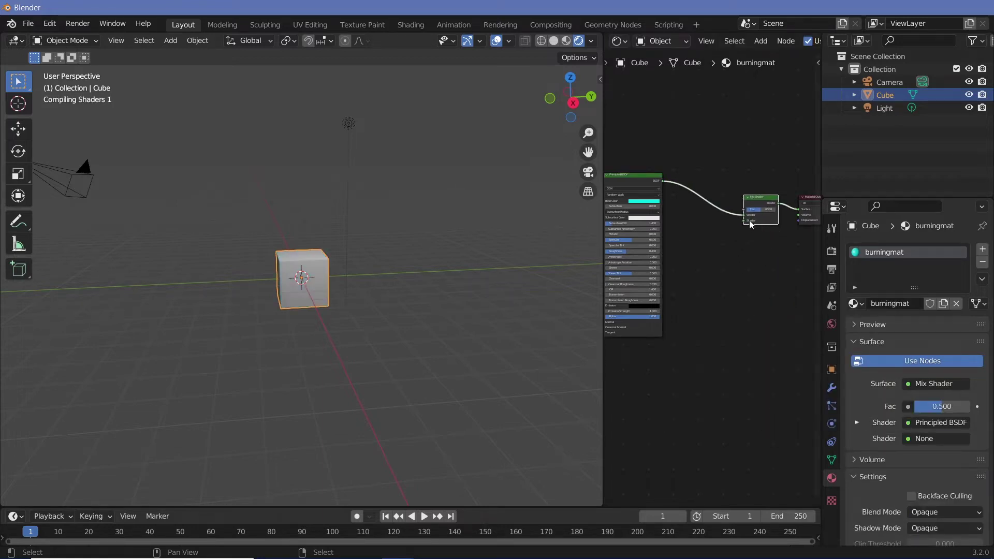
# Add a Transparent BSDF node and connect its output to the Mix Shader's second Shader input
pyautogui.hotkey('shift', 'a')
pyautogui.click(724, 327)
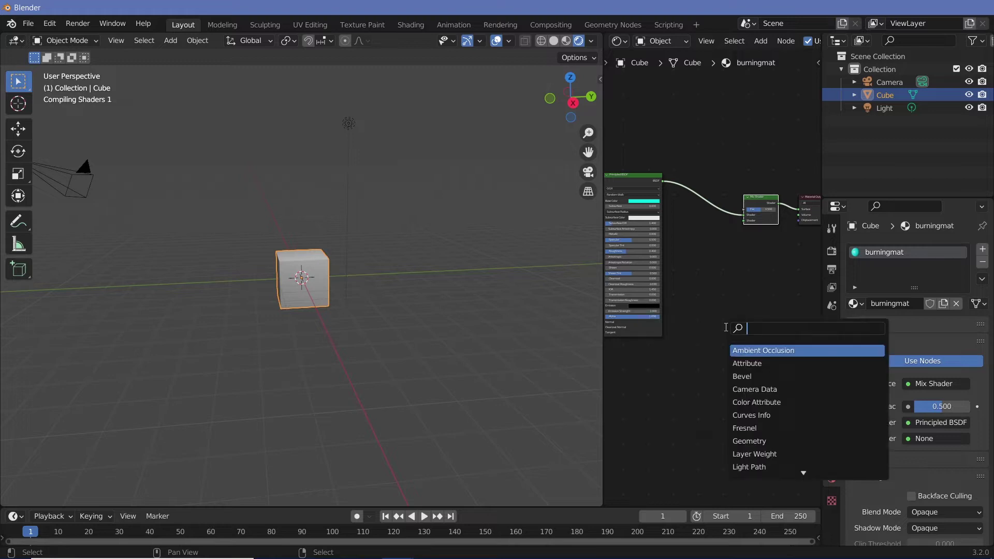
pyautogui.write('tr')
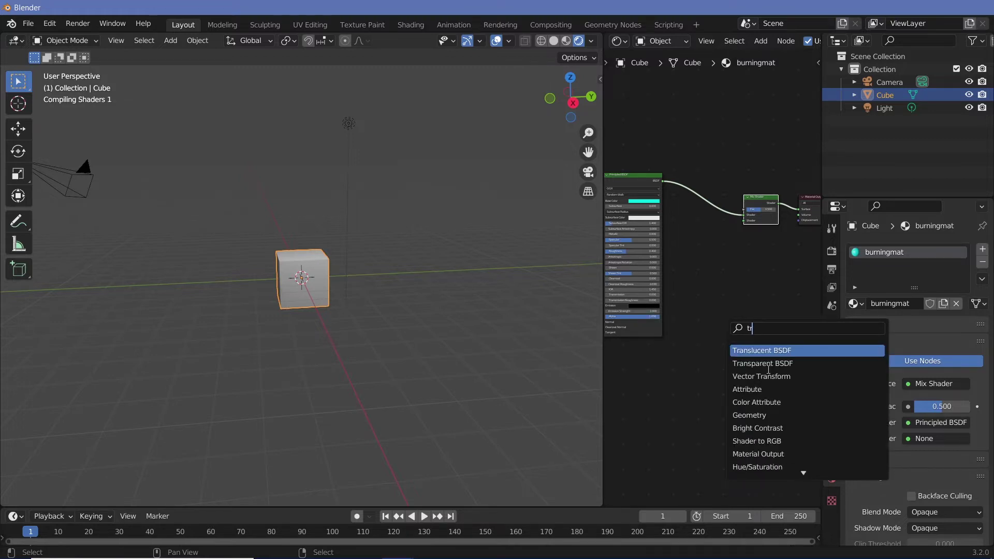
pyautogui.click(775, 361)
pyautogui.click(720, 274)
pyautogui.moveTo(741, 279); pyautogui.dragTo(743, 220)
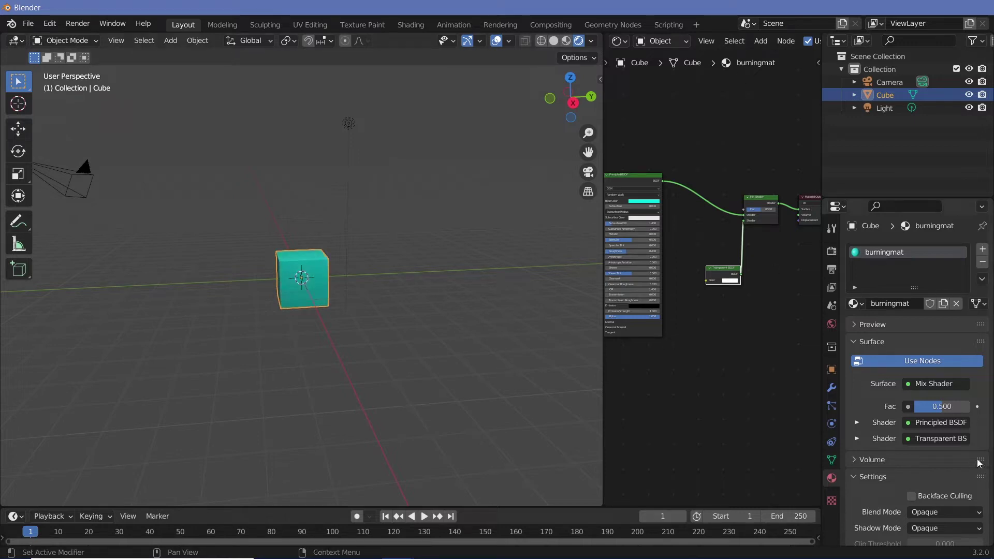
# Set the material's blend mode to Alpha Hashed
pyautogui.scroll(-4, 990, 414)
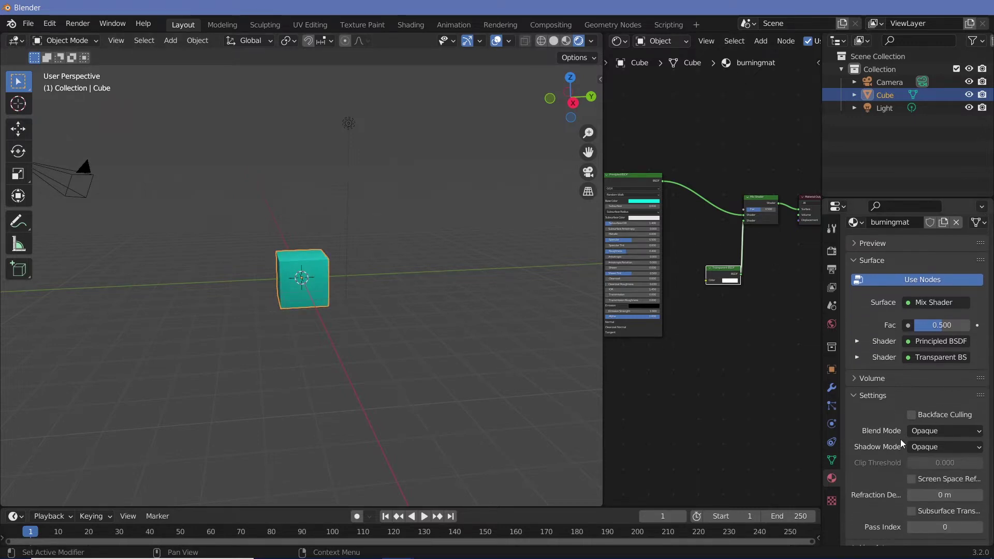
pyautogui.click(915, 432)
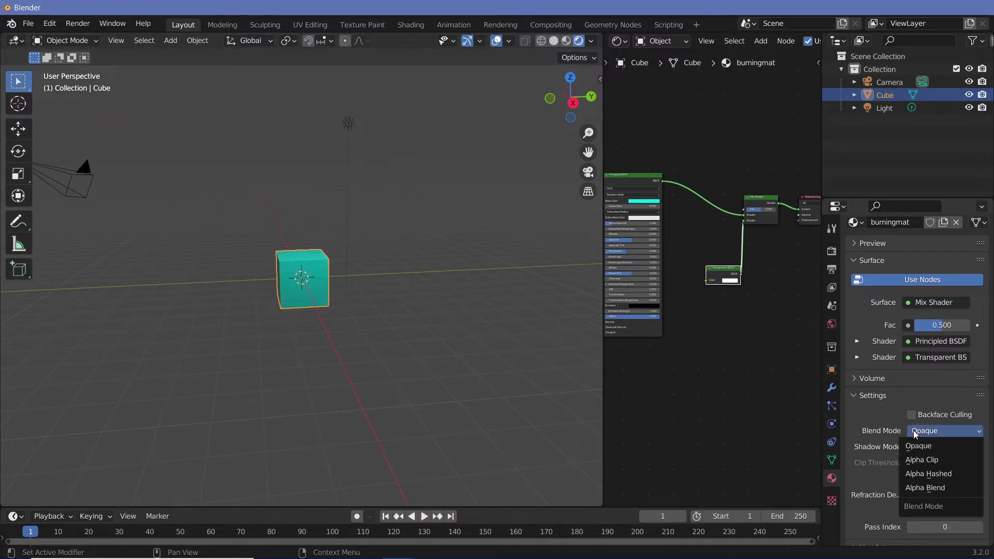
pyautogui.click(930, 473)
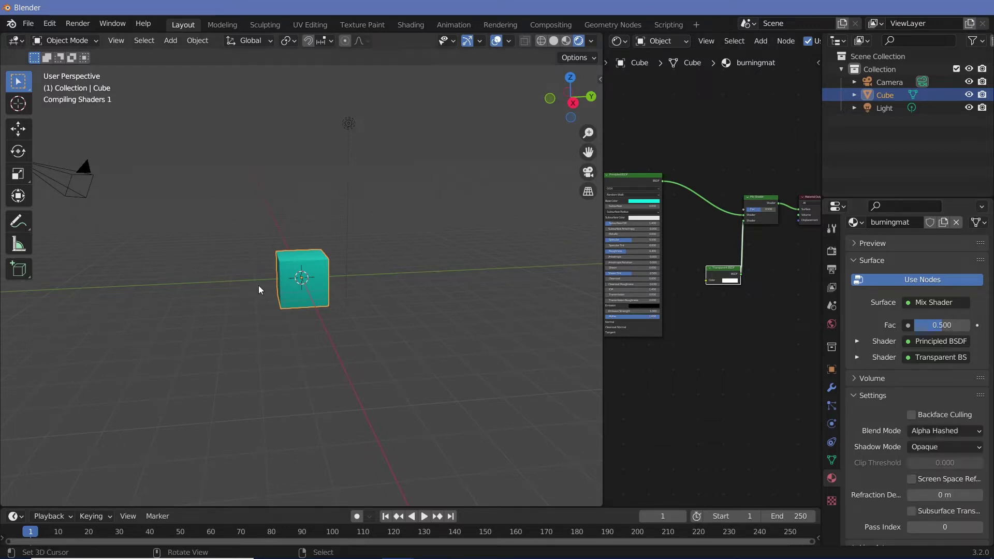
pyautogui.moveTo(282, 288); pyautogui.dragTo(341, 221, button='middle')
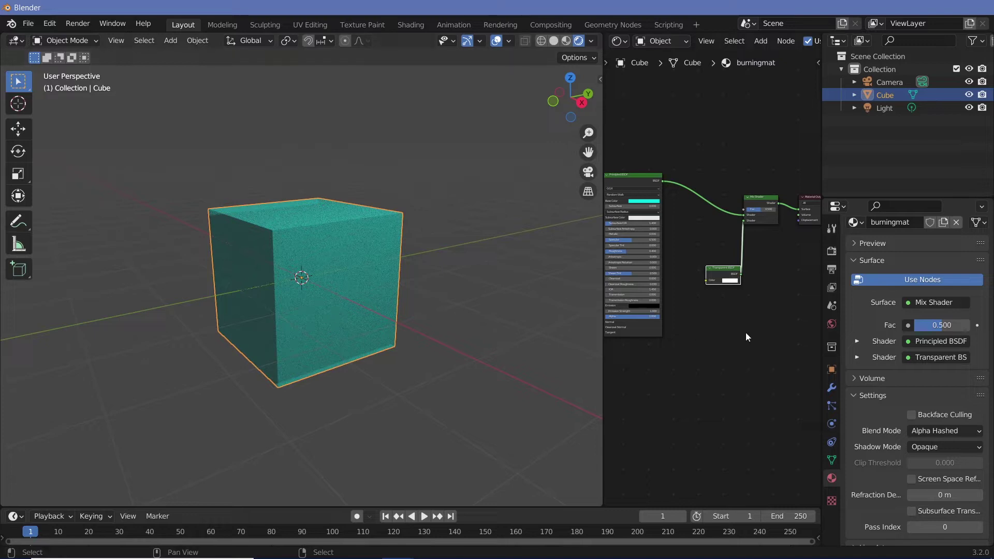
# Move the Transparent BSDF clear of the Mix Shader, and shift it down together with the Principled BSDF to free space above
pyautogui.scroll(3, 713, 274)
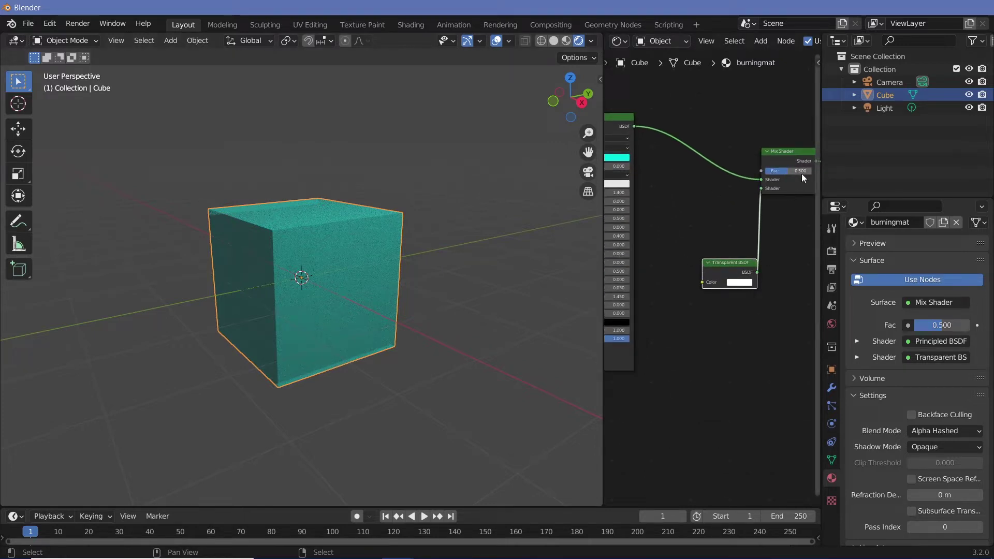
pyautogui.moveTo(720, 264); pyautogui.dragTo(686, 251)
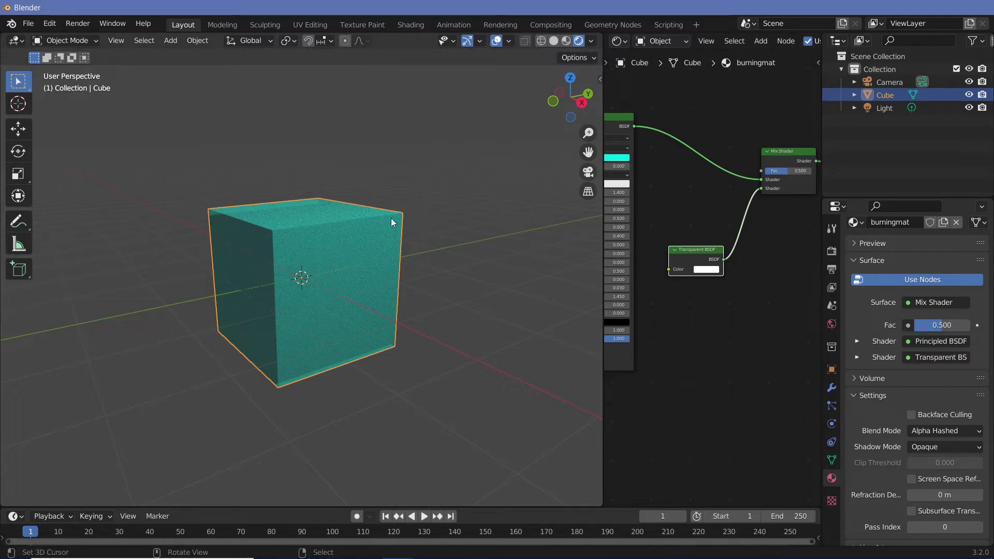
pyautogui.keyDown('ctrl'); pyautogui.moveTo(744, 338); pyautogui.dragTo(776, 388, button='middle'); pyautogui.keyUp('ctrl')
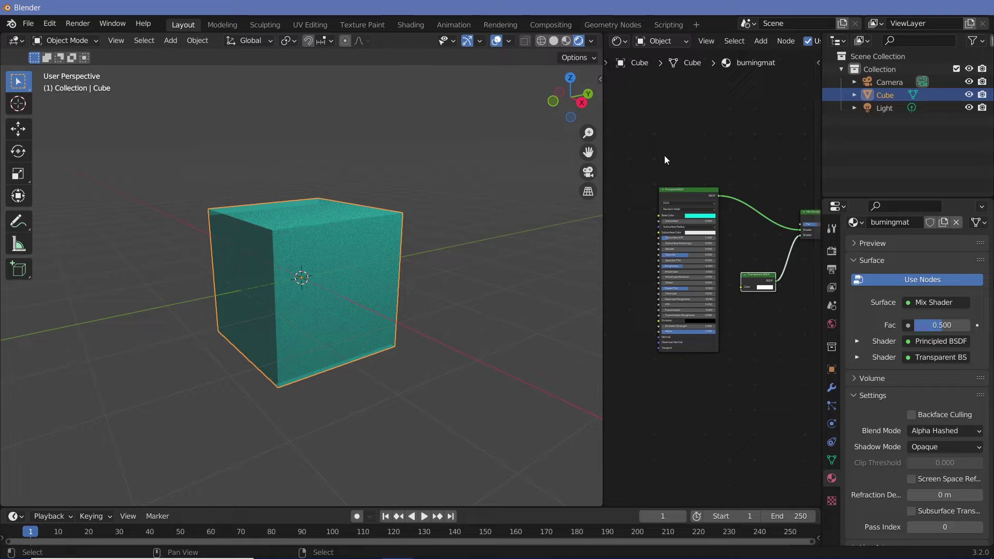
pyautogui.moveTo(654, 153); pyautogui.dragTo(768, 334)
pyautogui.moveTo(706, 217); pyautogui.dragTo(694, 294)
# Add a Gradient Texture node in the free space above the Principled BSDF
pyautogui.moveTo(668, 216); pyautogui.dragTo(694, 244, button='middle')
pyautogui.hotkey('shift', 'a')
pyautogui.click(696, 241)
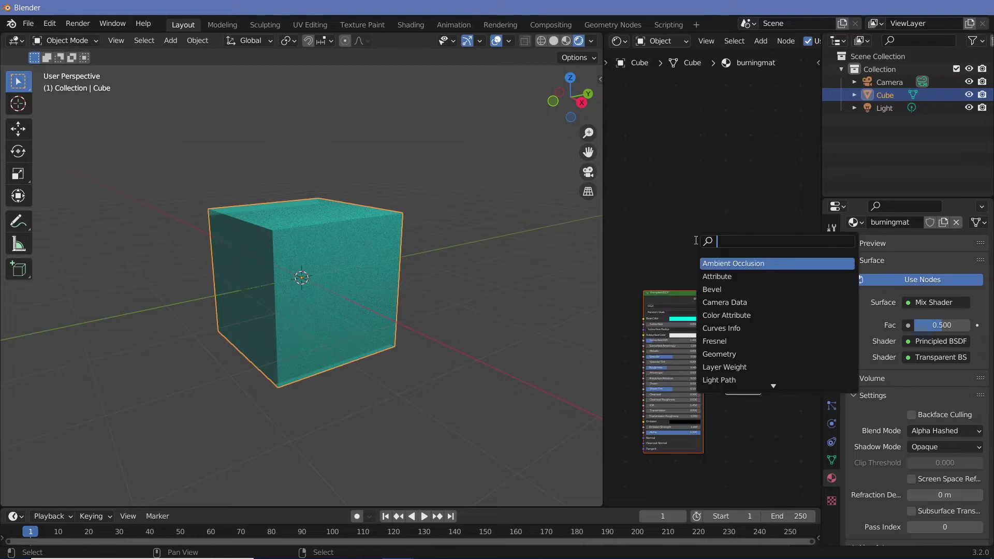
pyautogui.write('grad')
pyautogui.press('Return')
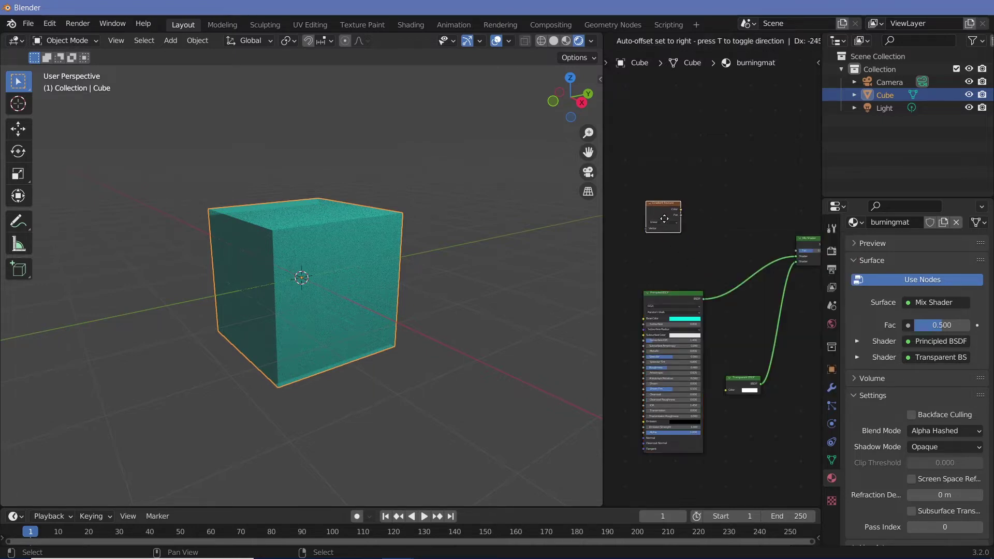
pyautogui.click(670, 216)
pyautogui.moveTo(697, 231); pyautogui.dragTo(711, 225, button='middle')
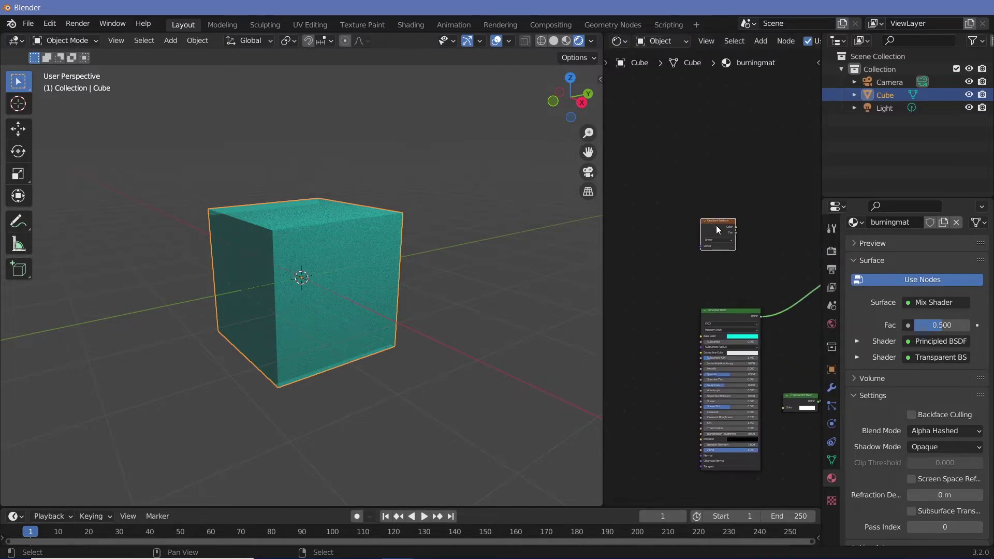
# Add linked Texture Coordinate and Mapping nodes to the Gradient Texture, and space the nodes slightly apart
pyautogui.hotkey('ctrl', 't')
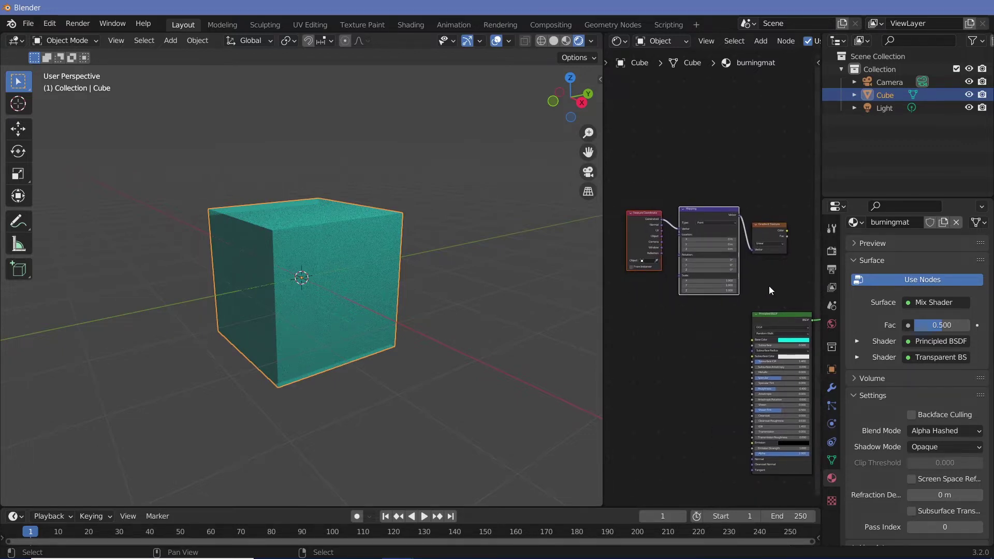
pyautogui.moveTo(769, 288); pyautogui.dragTo(732, 284, button='middle')
pyautogui.moveTo(690, 222); pyautogui.dragTo(710, 222)
# Add a ColorRamp node beside the Gradient Texture, on the side toward the Mix Shader
pyautogui.moveTo(783, 245); pyautogui.dragTo(740, 247, button='middle')
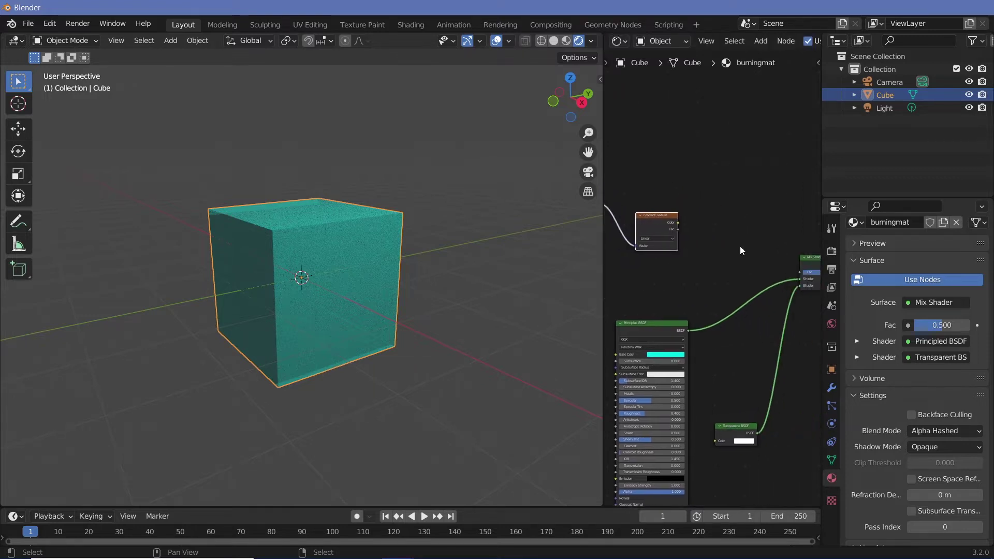
pyautogui.hotkey('shift', 'a')
pyautogui.click(740, 245)
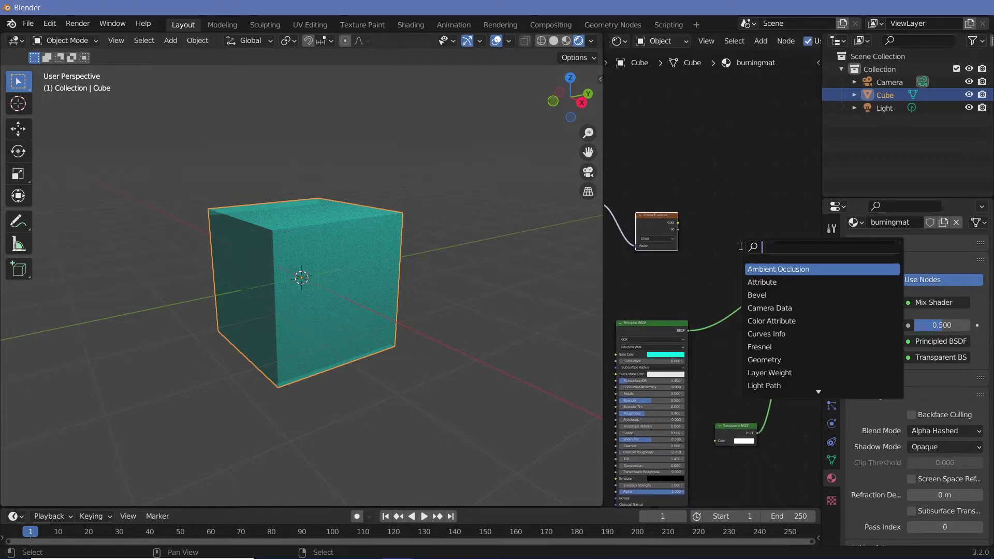
pyautogui.write('col')
pyautogui.click(769, 270)
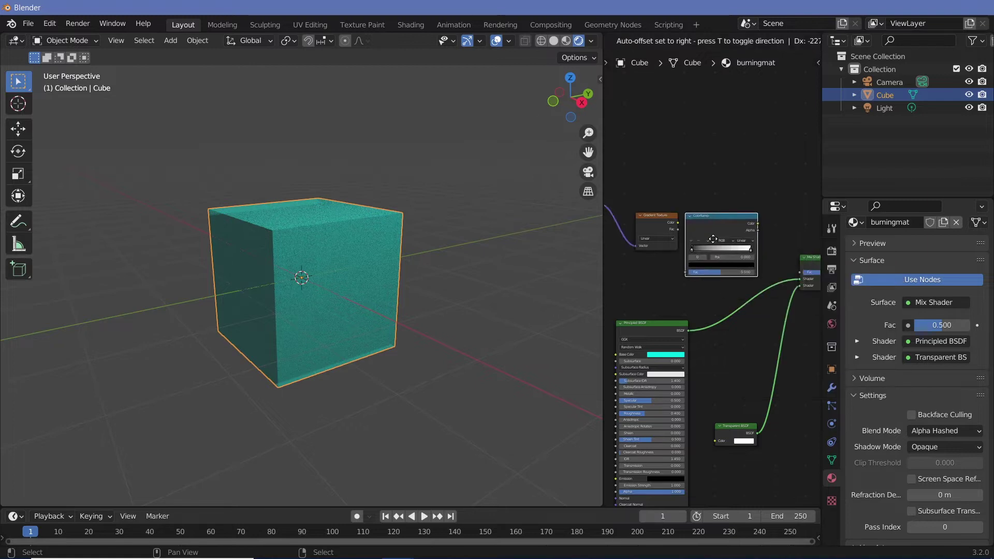
pyautogui.click(692, 229)
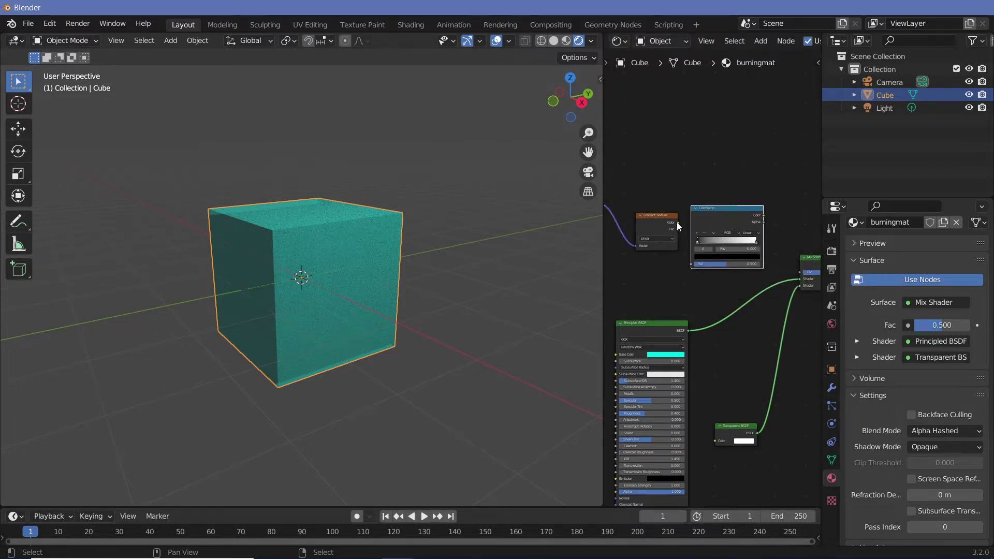
# Link the Gradient Texture's Color output to the ColorRamp's Fac input, and move the ramp's white stop close to the black stop
pyautogui.moveTo(678, 223); pyautogui.dragTo(692, 264)
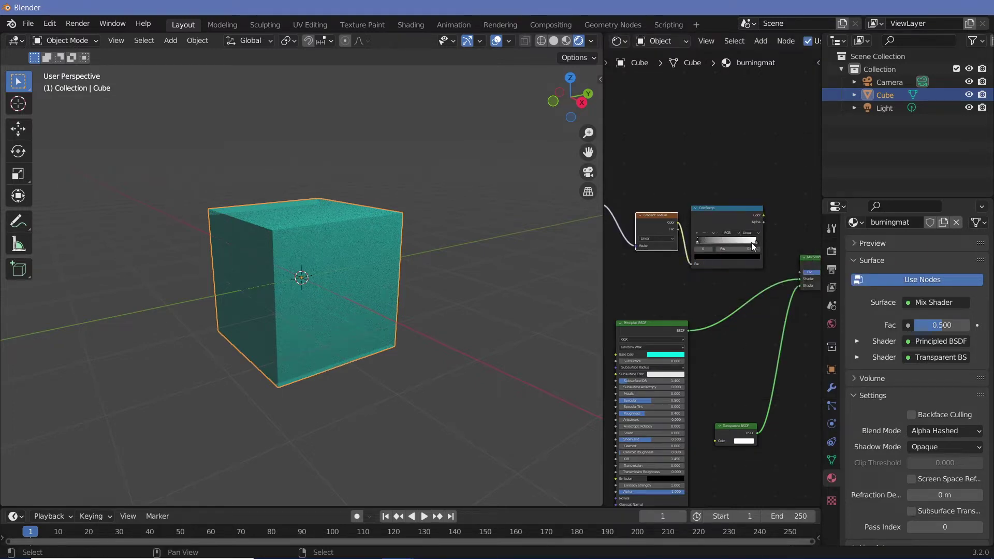
pyautogui.moveTo(757, 242); pyautogui.dragTo(691, 250)
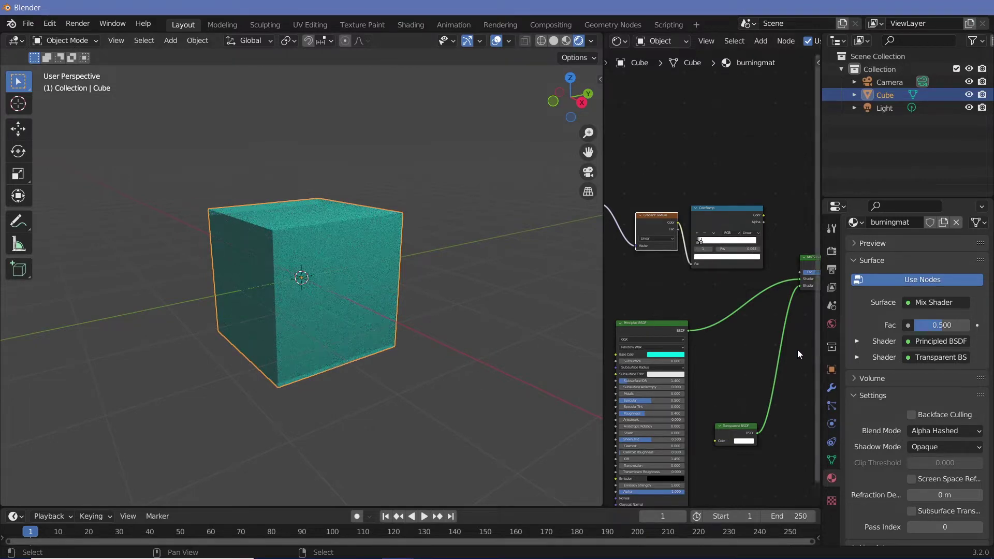
pyautogui.moveTo(677, 307)
pyautogui.mouseDown(button='middle')
pyautogui.moveTo(713, 311)
pyautogui.moveTo(687, 307)
pyautogui.mouseUp(button='middle')
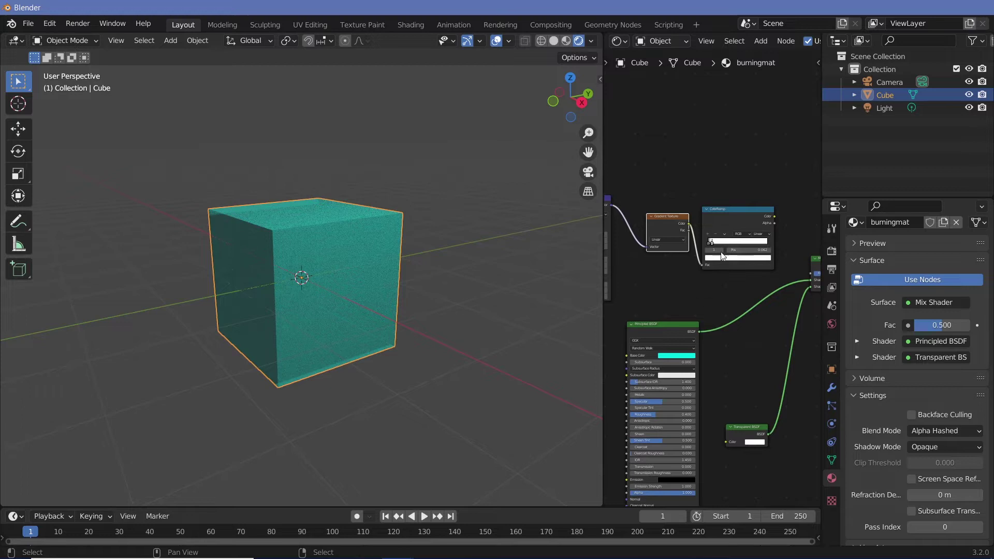
# Preview the ColorRamp output on the cube and fine-tune the white stop's position beside the black stop
pyautogui.click(729, 212)
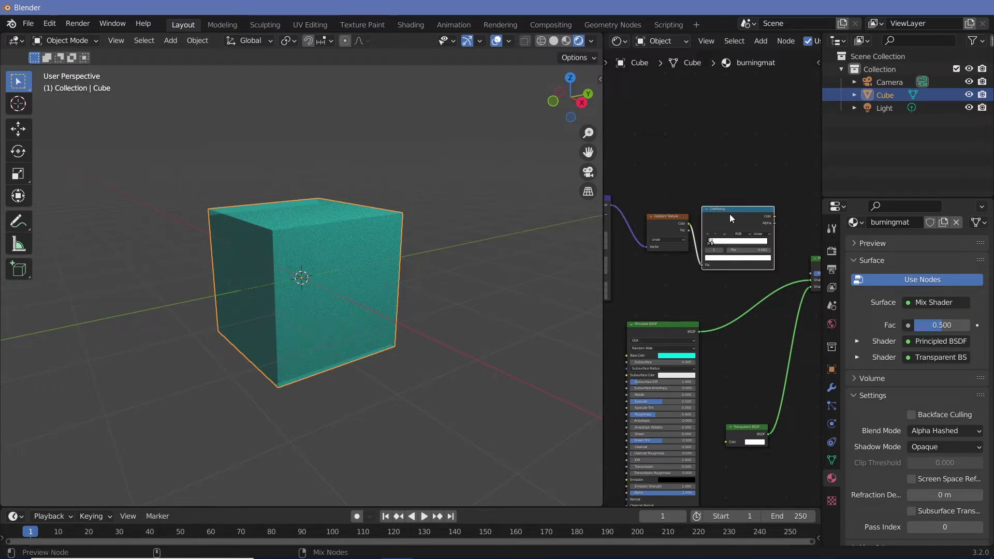
pyautogui.keyDown('ctrl'); pyautogui.keyDown('shift'); pyautogui.click(729, 213); pyautogui.keyUp('shift'); pyautogui.keyUp('ctrl')
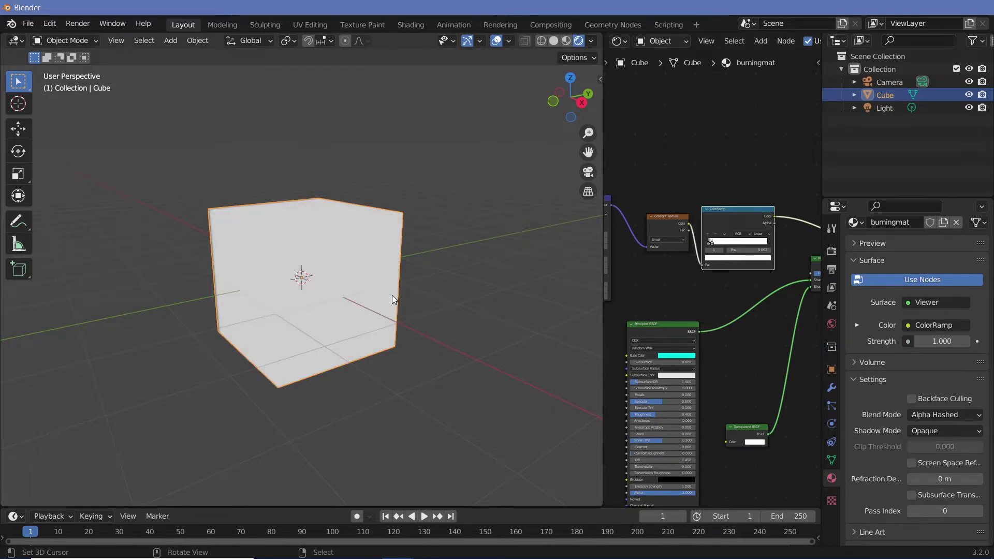
pyautogui.moveTo(351, 359); pyautogui.dragTo(461, 361, button='middle')
pyautogui.moveTo(266, 284); pyautogui.dragTo(270, 327, button='middle')
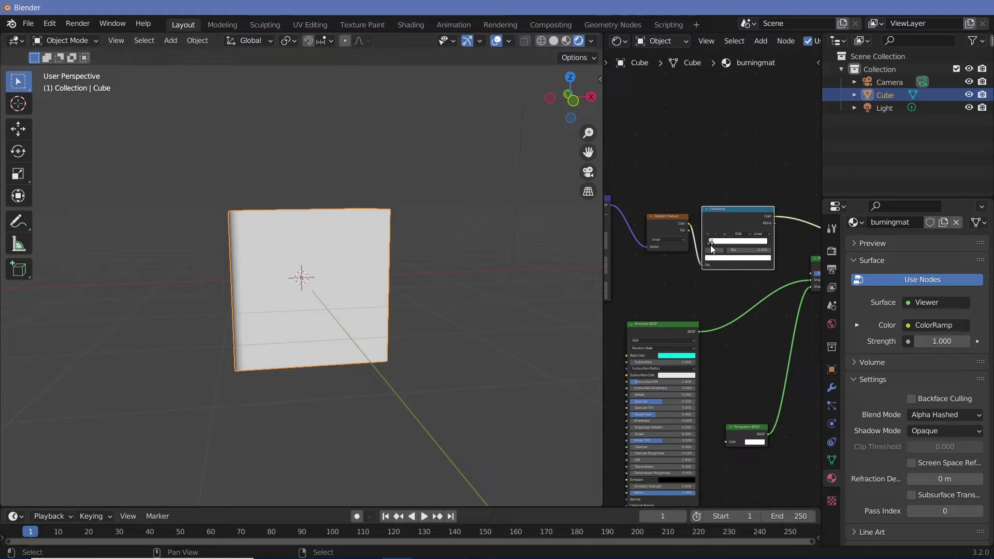
pyautogui.moveTo(711, 245)
pyautogui.mouseDown()
pyautogui.moveTo(740, 245)
pyautogui.moveTo(712, 244)
pyautogui.mouseUp()
pyautogui.moveTo(247, 267); pyautogui.dragTo(321, 285, button='middle')
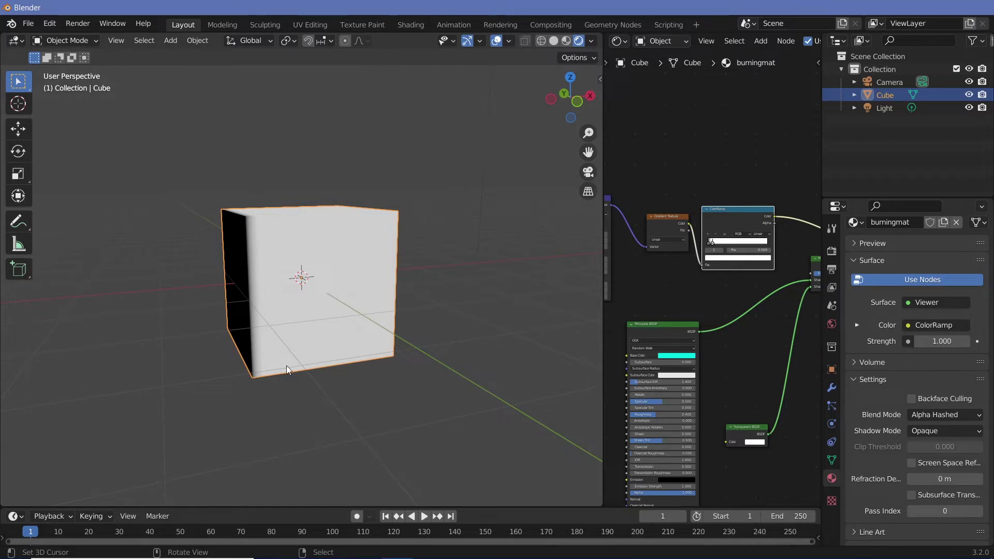
# Move the Mapping node farther from the Gradient Texture, and insert a Math node set to Add between them
pyautogui.moveTo(684, 296); pyautogui.dragTo(769, 304, button='middle')
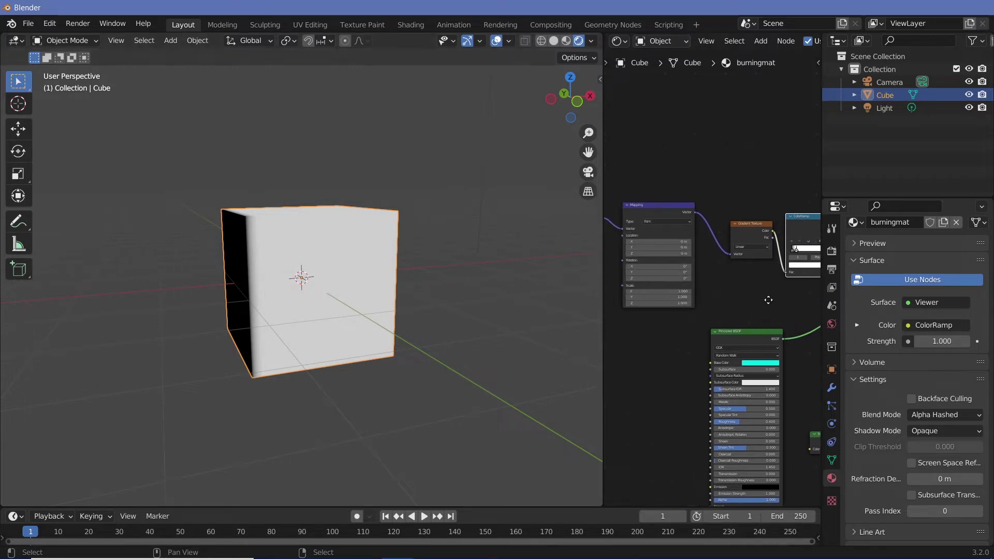
pyautogui.keyDown('ctrl'); pyautogui.moveTo(677, 178); pyautogui.dragTo(698, 239, button='middle'); pyautogui.keyUp('ctrl')
pyautogui.moveTo(635, 217)
pyautogui.mouseDown()
pyautogui.moveTo(653, 249)
pyautogui.moveTo(674, 244)
pyautogui.moveTo(642, 203)
pyautogui.mouseUp()
pyautogui.moveTo(688, 305); pyautogui.dragTo(681, 212, button='middle')
pyautogui.click(682, 211)
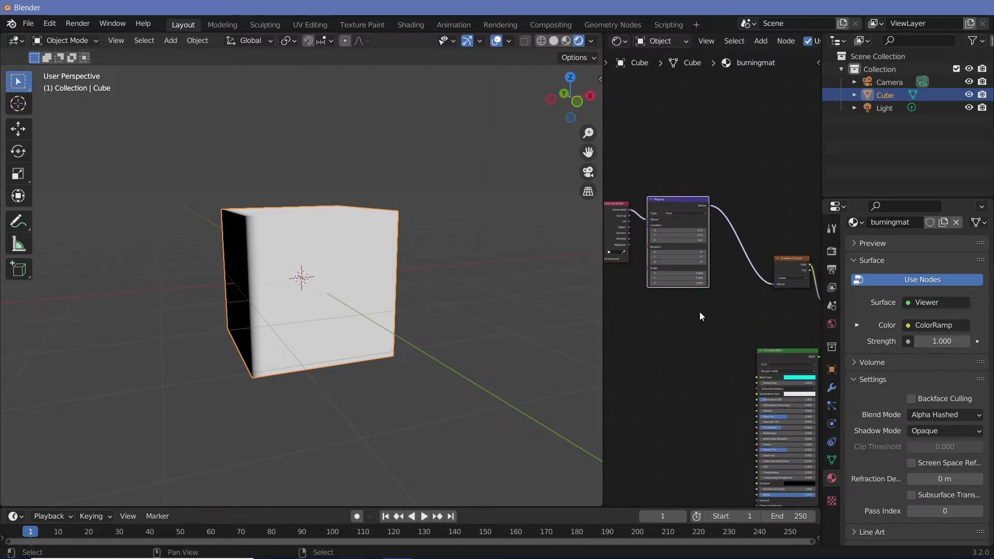
pyautogui.hotkey('shift', 'a')
pyautogui.click(728, 325)
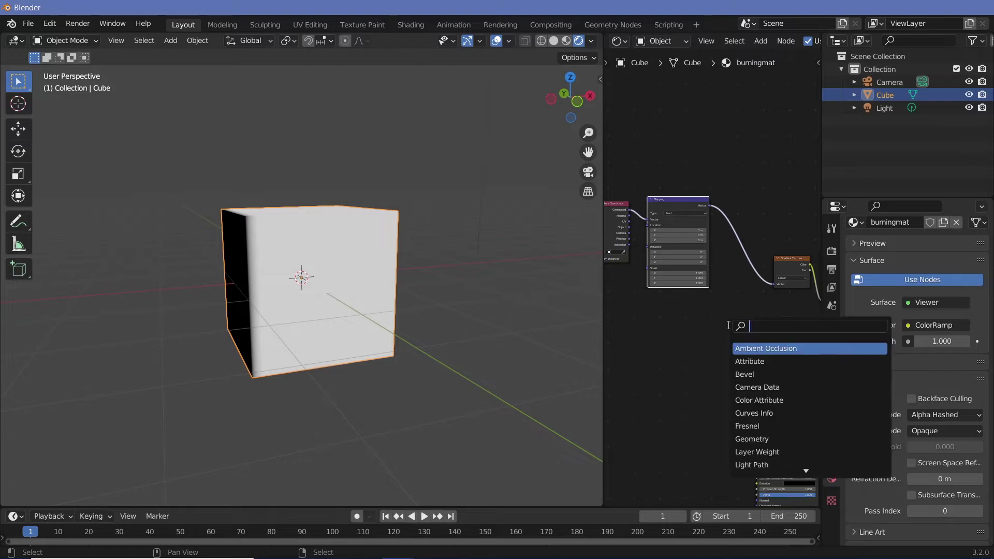
pyautogui.write('math')
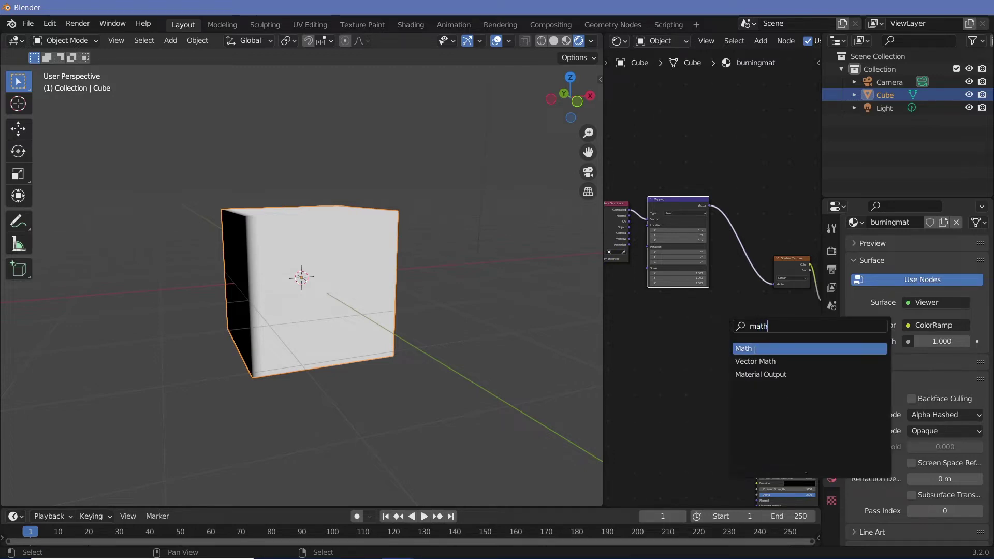
pyautogui.press('Return')
pyautogui.click(752, 330)
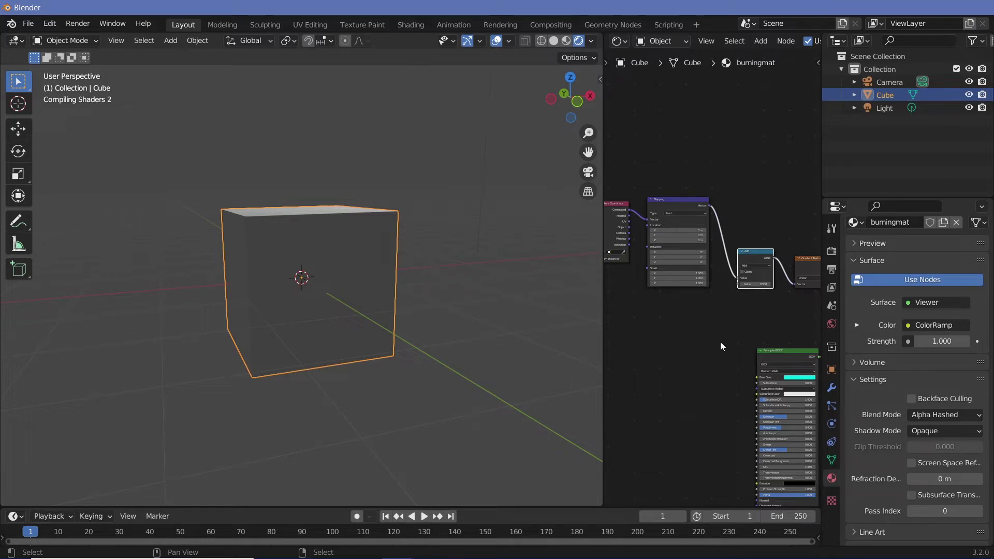
# Add a Noise Texture below the Mapping node and link its Color output to the Add node's second Value input
pyautogui.hotkey('shift', 'a')
pyautogui.click(706, 338)
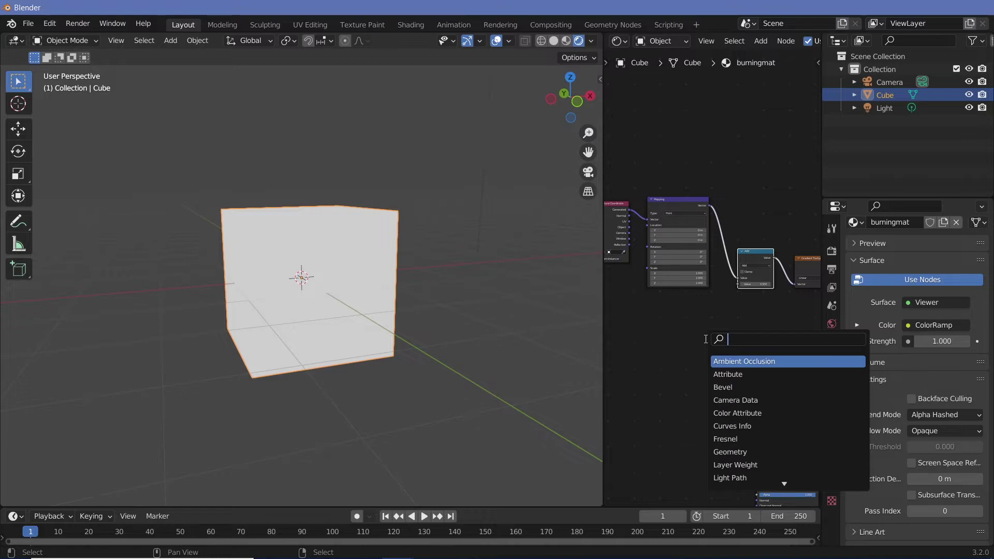
pyautogui.write('noi')
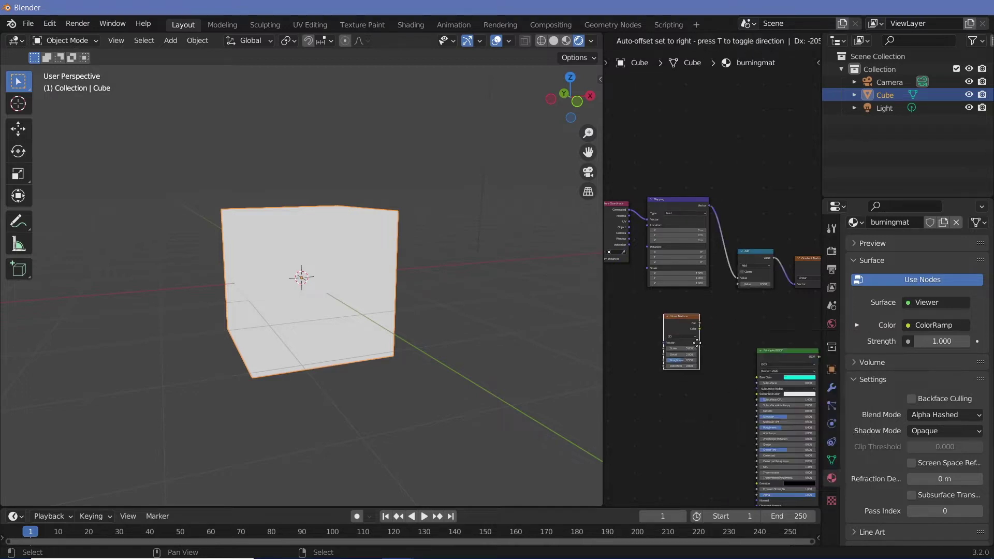
pyautogui.moveTo(695, 340); pyautogui.dragTo(739, 284)
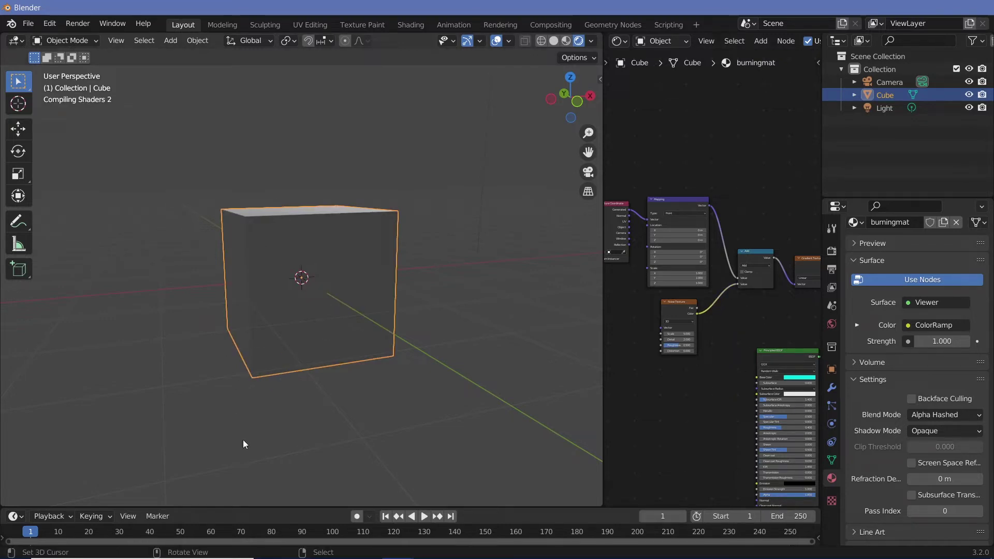
# Set the Mapping node's X location to -2.7 m and check the black-and-white mask around the cube
pyautogui.moveTo(337, 374); pyautogui.dragTo(427, 388, button='middle')
pyautogui.scroll(2, 697, 299)
pyautogui.scroll(2, 697, 299)
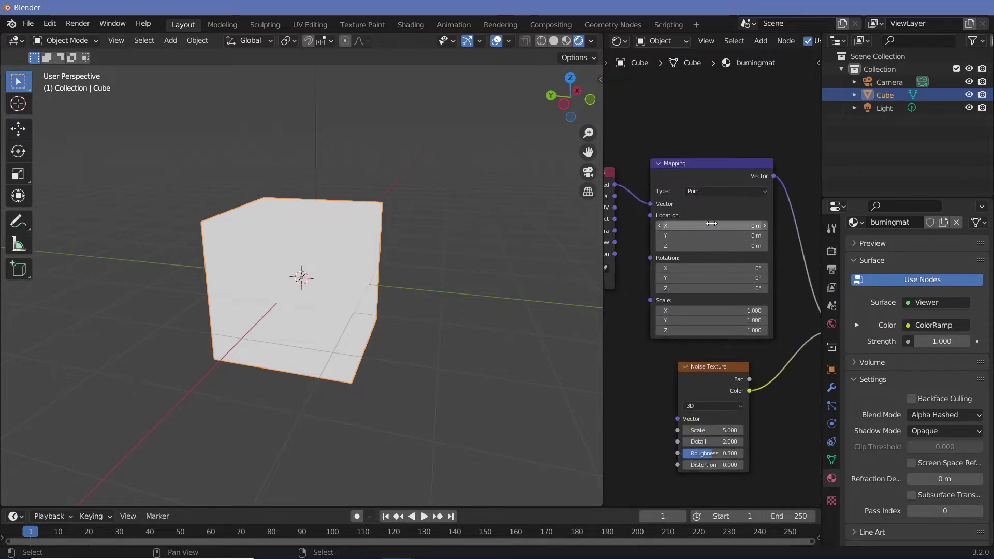
pyautogui.moveTo(712, 226)
pyautogui.mouseDown()
pyautogui.moveTo(666, 225)
pyautogui.moveTo(714, 228)
pyautogui.mouseUp()
pyautogui.moveTo(396, 362); pyautogui.dragTo(456, 332, button='middle')
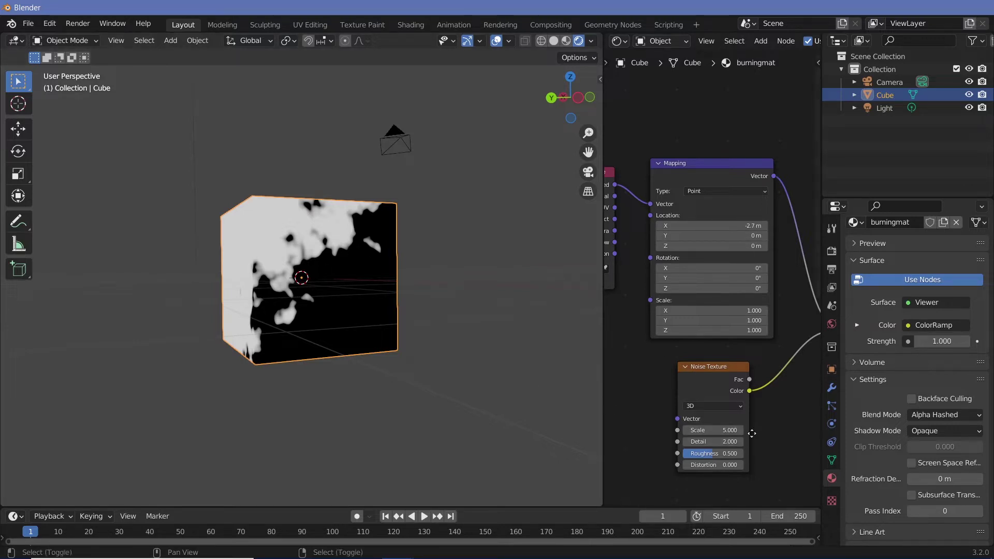
# Link the ColorRamp's Color output to the Mix Shader's Fac input, and switch the Material Output back to the Mix Shader
pyautogui.keyDown('shift'); pyautogui.moveTo(750, 432); pyautogui.dragTo(770, 455, button='middle'); pyautogui.keyUp('shift')
pyautogui.keyDown('shift'); pyautogui.moveTo(761, 378); pyautogui.dragTo(755, 375, button='middle'); pyautogui.keyUp('shift')
pyautogui.scroll(-2, 755, 375)
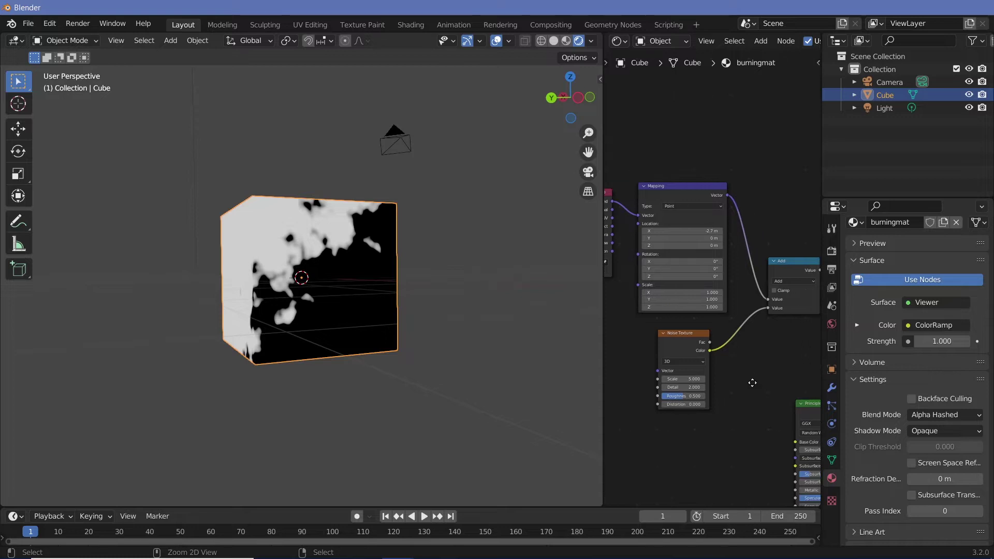
pyautogui.moveTo(751, 336); pyautogui.dragTo(775, 313, button='middle')
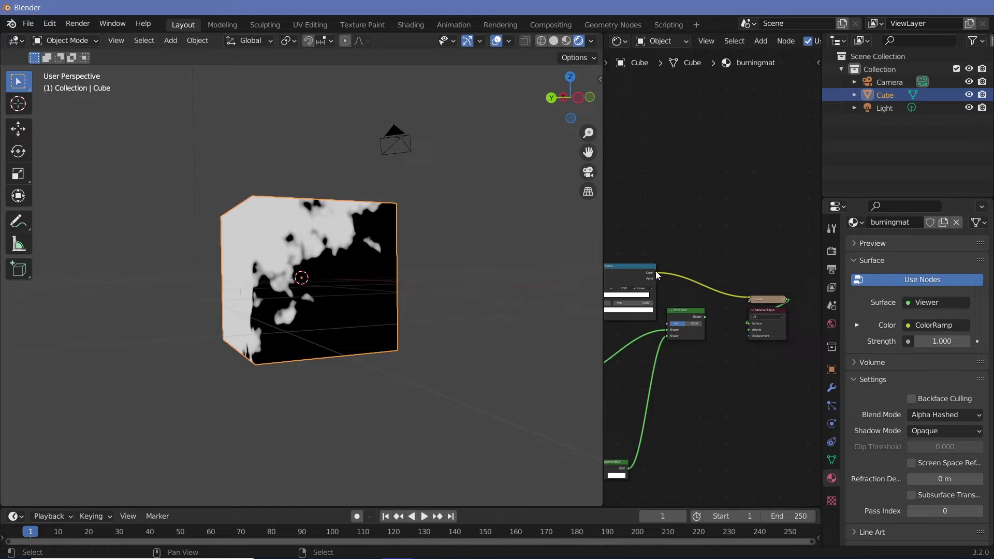
pyautogui.moveTo(655, 273); pyautogui.dragTo(667, 324)
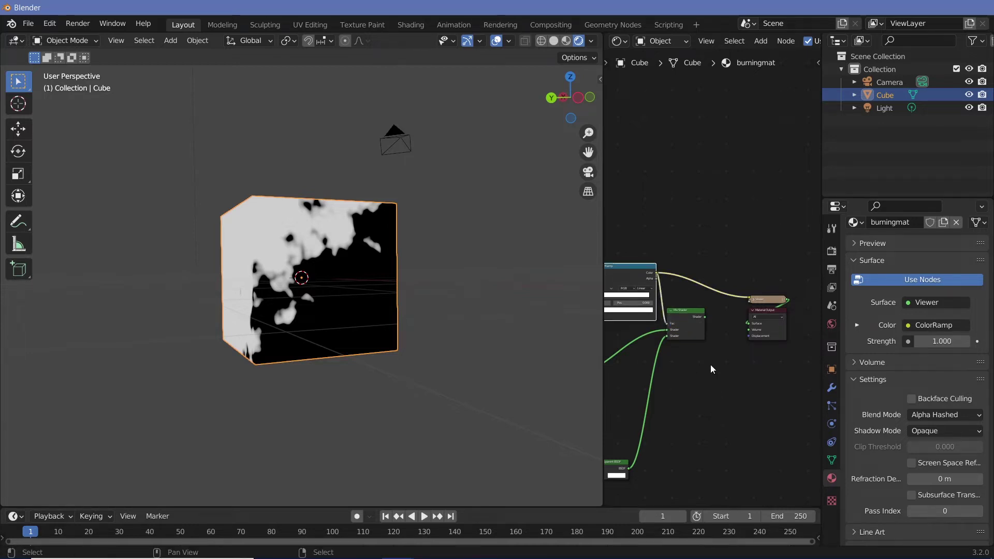
pyautogui.click(694, 332)
pyautogui.keyDown('ctrl'); pyautogui.keyDown('shift'); pyautogui.click(694, 331); pyautogui.keyUp('shift'); pyautogui.keyUp('ctrl')
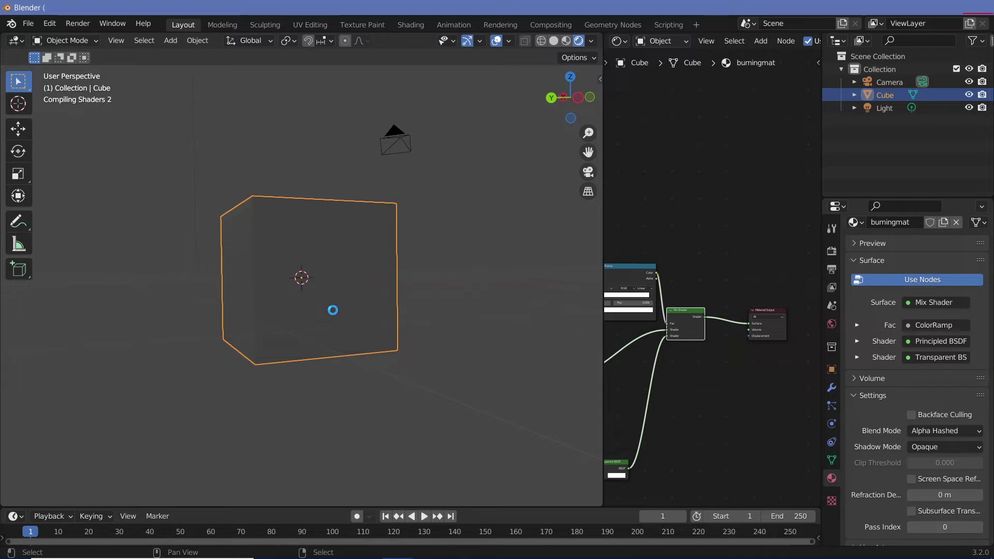
pyautogui.moveTo(364, 327); pyautogui.dragTo(443, 341, button='middle')
# Set the Mapping node's X location to -3.1 m and inspect the dissolved area of the cube up close
pyautogui.scroll(2, 714, 388)
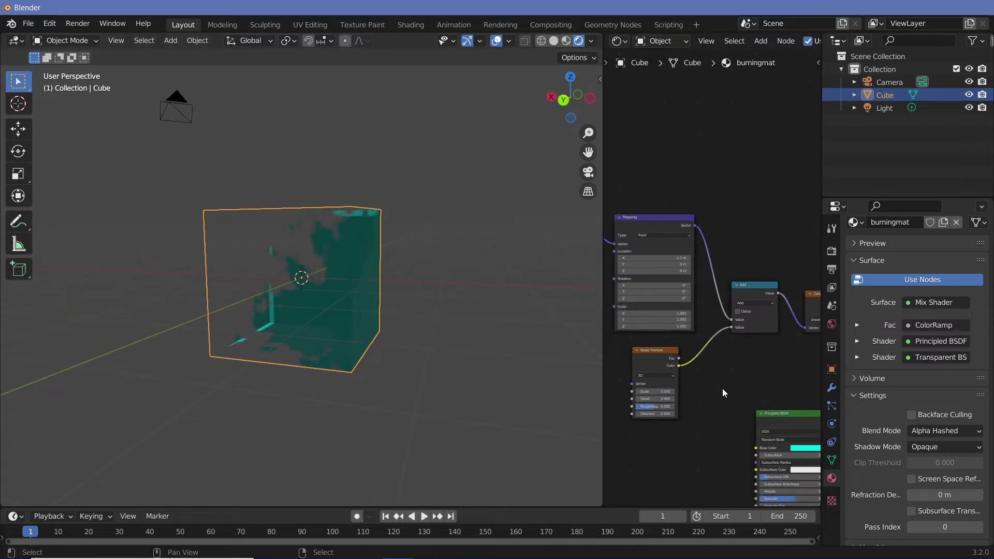
pyautogui.moveTo(702, 405); pyautogui.dragTo(729, 411, button='middle')
pyautogui.moveTo(681, 264)
pyautogui.mouseDown()
pyautogui.moveTo(652, 264)
pyautogui.moveTo(694, 264)
pyautogui.moveTo(671, 264)
pyautogui.mouseUp()
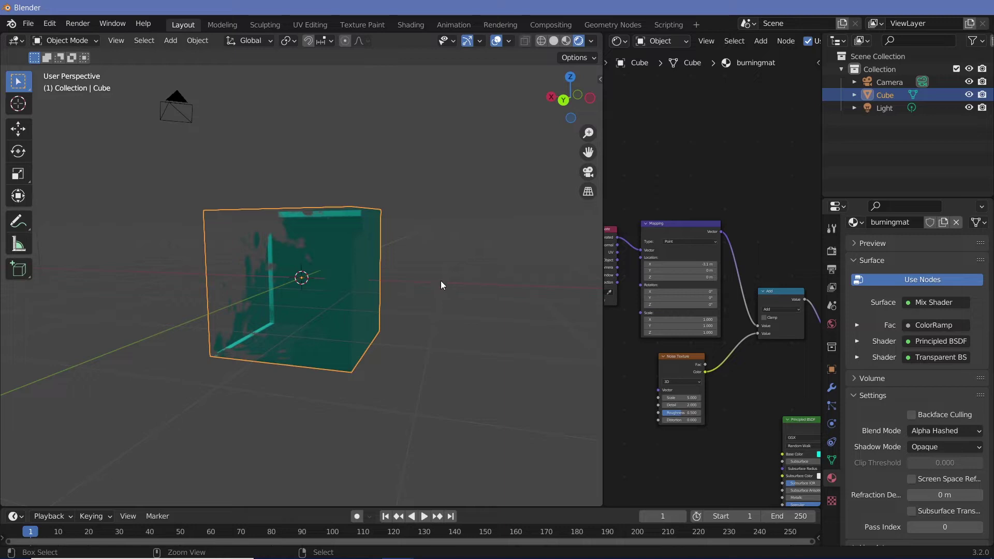
pyautogui.scroll(3, 439, 228)
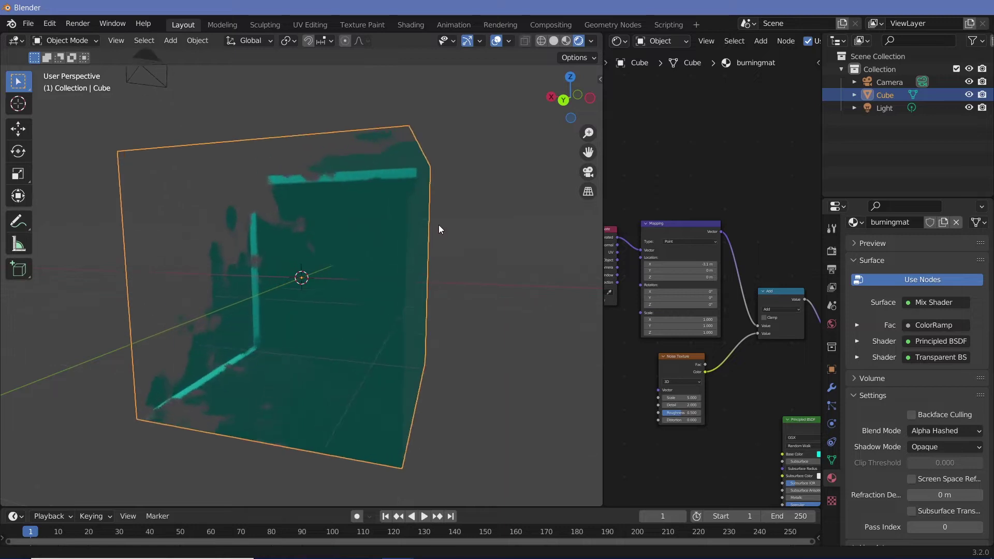
pyautogui.moveTo(439, 228); pyautogui.dragTo(339, 354, button='middle')
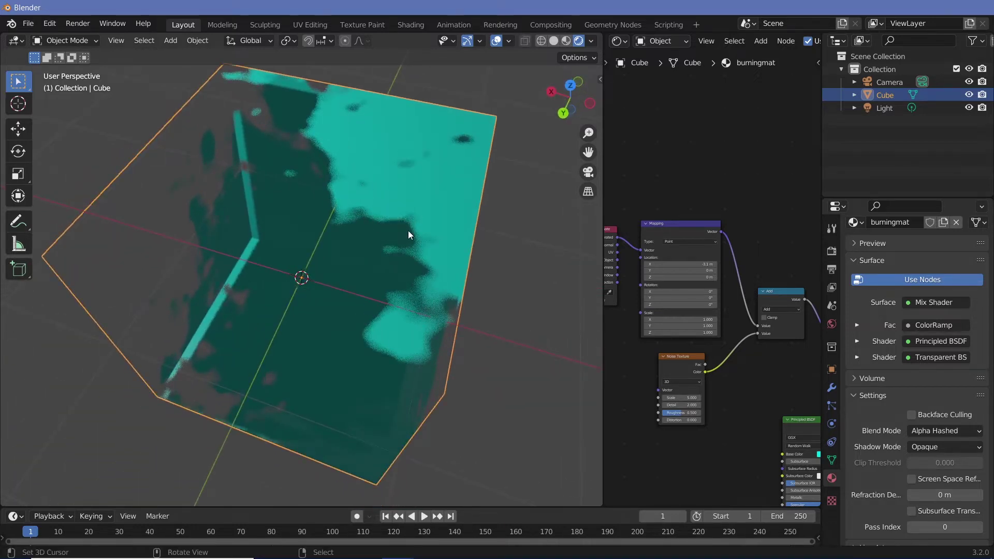
# Set the Noise Texture's scale to 15.300 and check the finer dissolve pattern on the cube
pyautogui.scroll(4, 742, 404)
pyautogui.moveTo(734, 423); pyautogui.dragTo(806, 330, button='middle')
pyautogui.moveTo(739, 352); pyautogui.dragTo(785, 352)
pyautogui.moveTo(527, 271); pyautogui.dragTo(357, 183, button='middle')
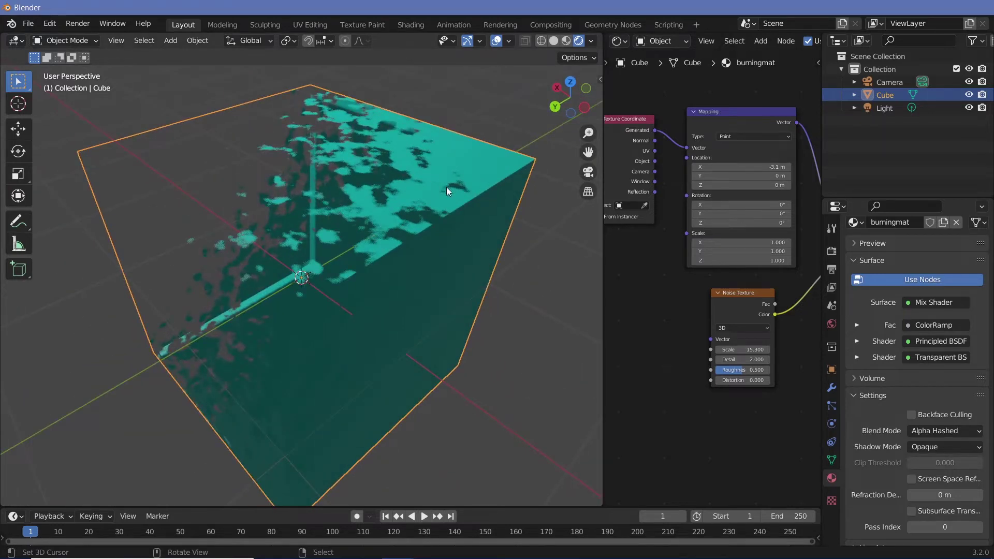
# Insert a second Math node set to Add between the existing Add node and the Gradient Texture
pyautogui.keyDown('shift'); pyautogui.moveTo(684, 293); pyautogui.dragTo(487, 299, button='middle'); pyautogui.keyUp('shift')
pyautogui.keyDown('ctrl'); pyautogui.moveTo(710, 306); pyautogui.dragTo(718, 351, button='middle'); pyautogui.keyUp('ctrl')
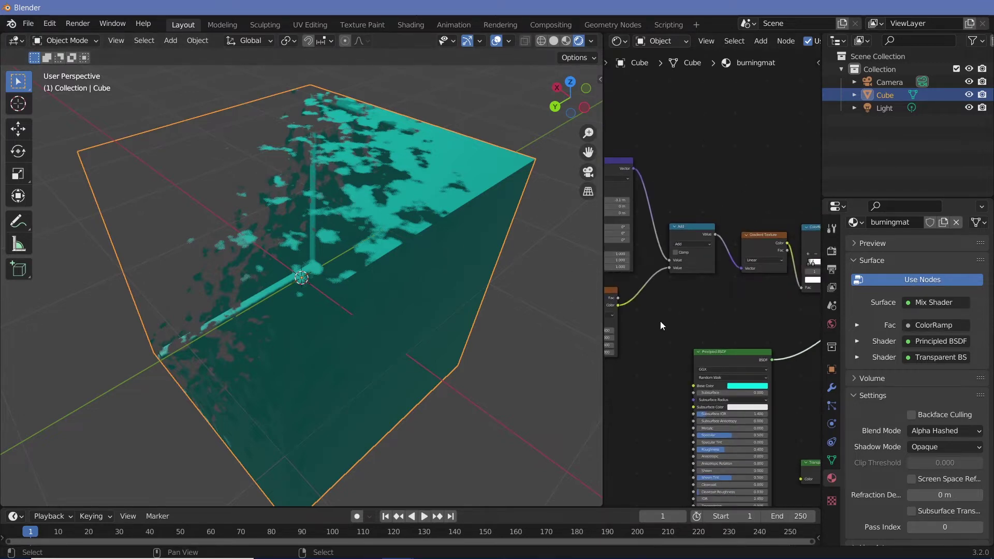
pyautogui.moveTo(661, 321); pyautogui.dragTo(722, 334, button='middle')
pyautogui.keyDown('ctrl'); pyautogui.scroll(-5, 740, 328); pyautogui.keyUp('ctrl')
pyautogui.keyDown('ctrl'); pyautogui.scroll(4, 732, 323); pyautogui.keyUp('ctrl')
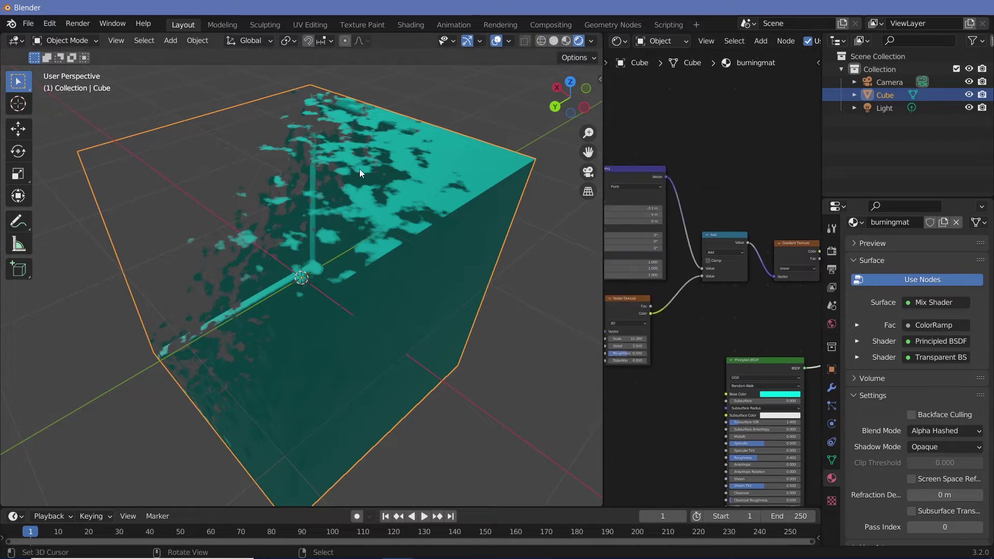
pyautogui.hotkey('shift', 'a')
pyautogui.click(731, 322)
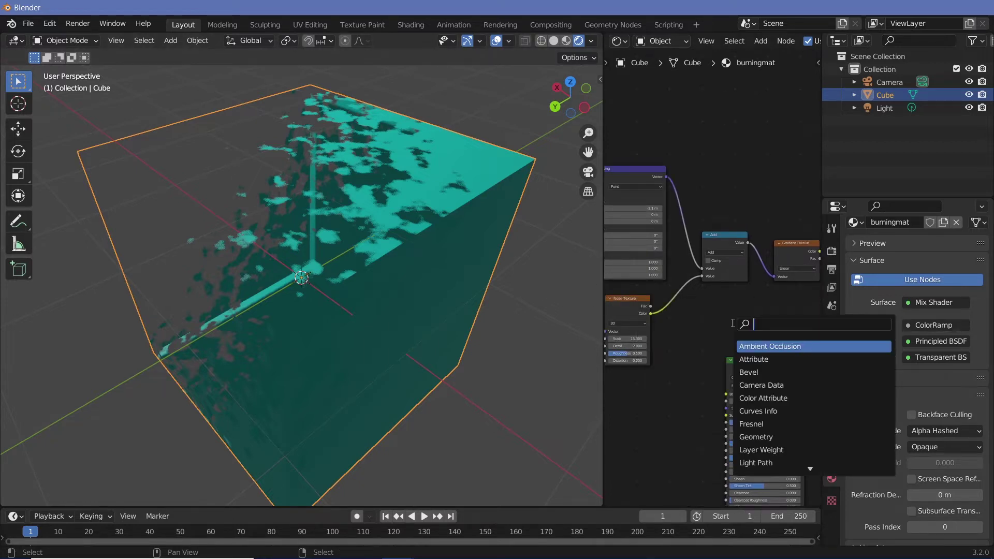
pyautogui.write('a')
pyautogui.press('BackSpace')
pyautogui.write('m')
pyautogui.press('Return')
pyautogui.click(759, 256)
pyautogui.keyDown('ctrl'); pyautogui.scroll(-2, 798, 312); pyautogui.keyUp('ctrl')
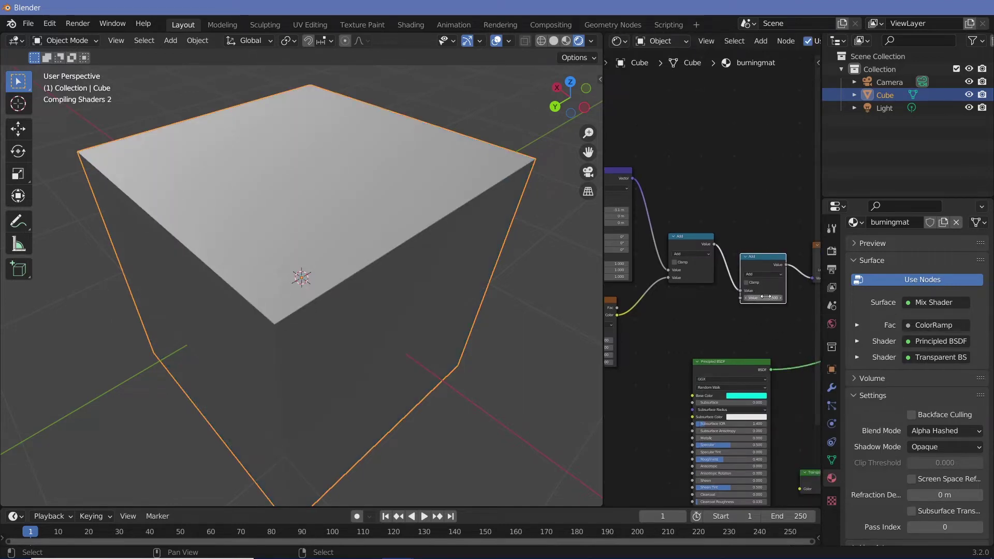
# Readjust the Mapping node's X location so that the noisy transparent edge crosses the cube's top face
pyautogui.click(611, 316)
pyautogui.click(765, 300)
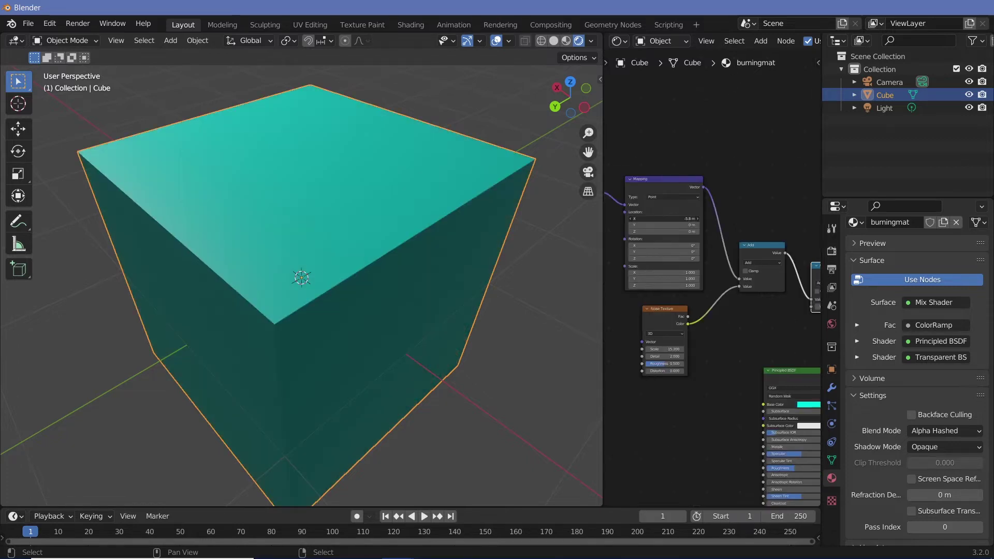
pyautogui.moveTo(663, 218); pyautogui.dragTo(683, 218)
pyautogui.moveTo(808, 342); pyautogui.dragTo(725, 339, button='middle')
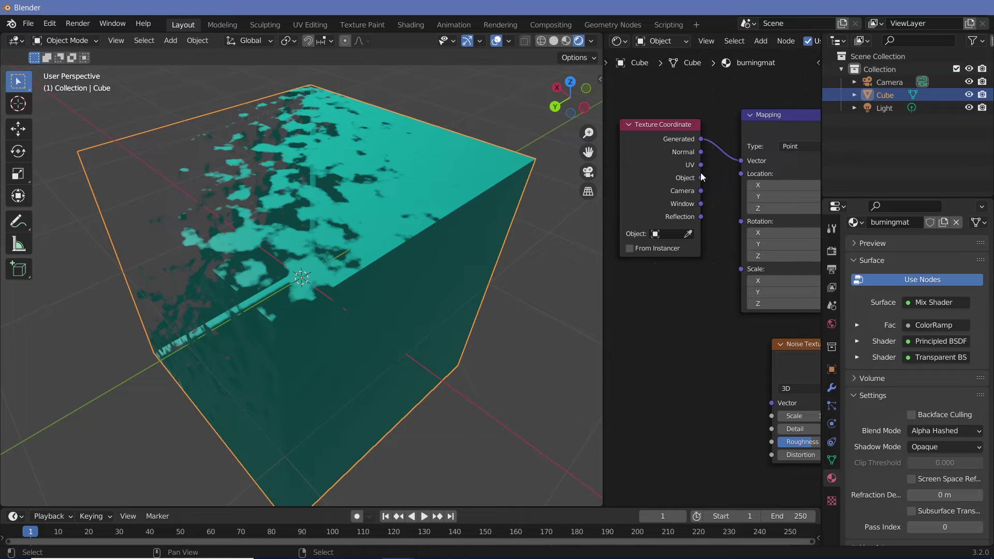
# Drive the Mapping node's Vector input from the Texture Coordinate's Object output instead of Generated
pyautogui.moveTo(700, 177); pyautogui.dragTo(741, 160)
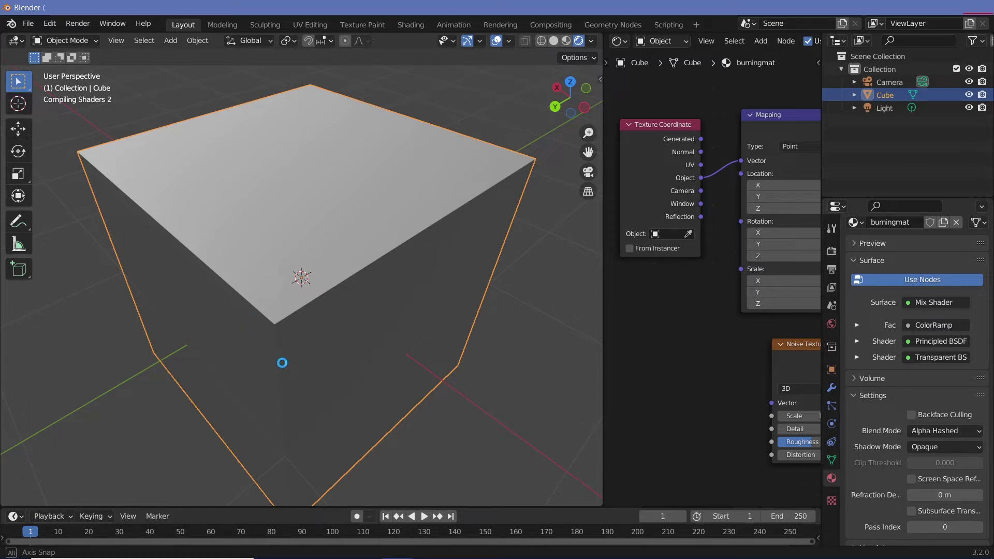
pyautogui.moveTo(282, 362); pyautogui.dragTo(483, 375, button='middle')
# Move the ColorRamp's white stop slightly closer to the black stop, just under 0.06, and check the dissolve edge on the cube
pyautogui.moveTo(659, 344)
pyautogui.mouseDown(button='middle')
pyautogui.moveTo(809, 342)
pyautogui.moveTo(763, 314)
pyautogui.moveTo(615, 328)
pyautogui.mouseUp(button='middle')
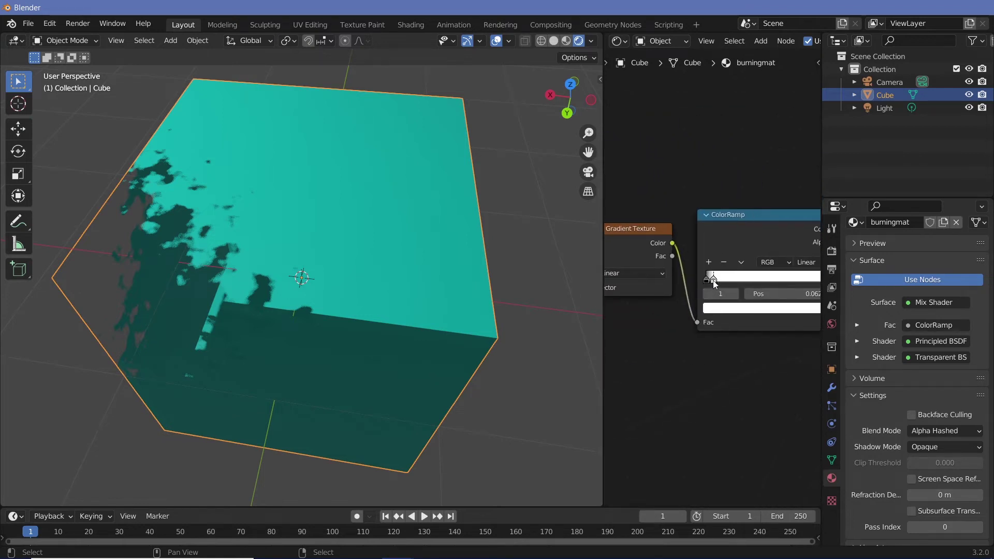
pyautogui.moveTo(713, 281)
pyautogui.mouseDown()
pyautogui.moveTo(700, 283)
pyautogui.moveTo(713, 280)
pyautogui.mouseUp()
pyautogui.click(716, 280)
pyautogui.moveTo(242, 283); pyautogui.dragTo(240, 229, button='middle')
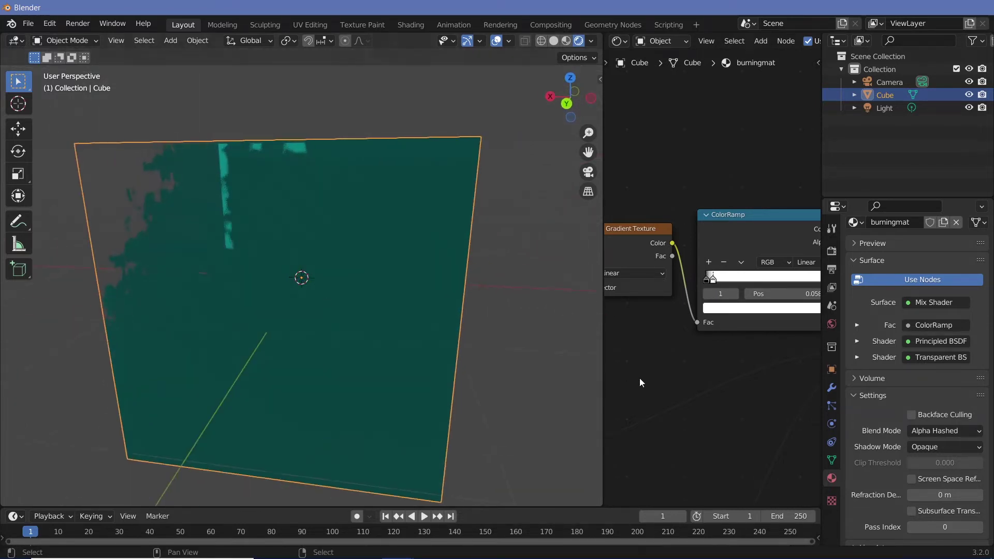
# Set the Mapping node's X location to -1.3 m and inspect the dissolve edge around the cube
pyautogui.moveTo(650, 384); pyautogui.dragTo(740, 427, button='middle')
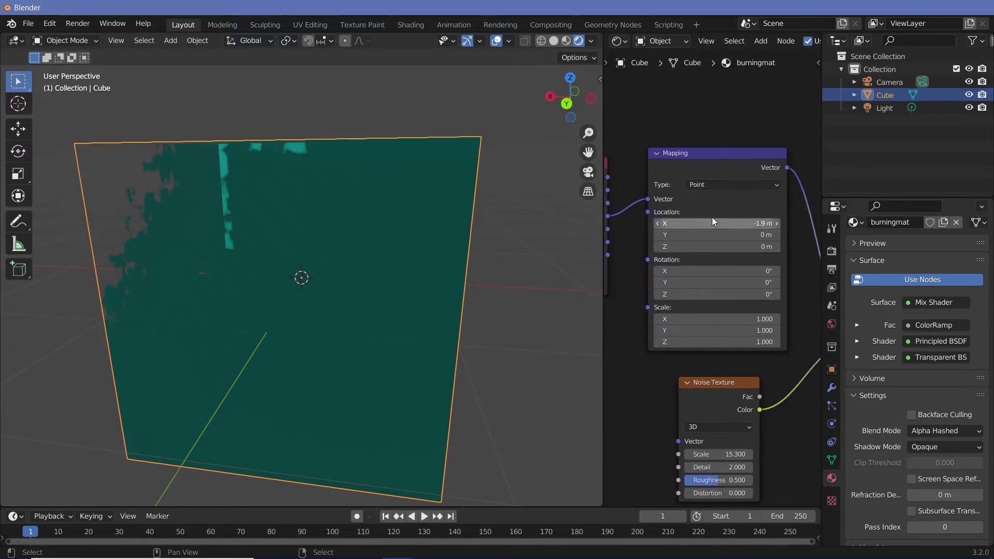
pyautogui.moveTo(713, 222)
pyautogui.mouseDown()
pyautogui.moveTo(776, 221)
pyautogui.moveTo(725, 221)
pyautogui.mouseUp()
pyautogui.moveTo(759, 383); pyautogui.dragTo(699, 376, button='middle')
pyautogui.moveTo(365, 357); pyautogui.dragTo(241, 326, button='middle')
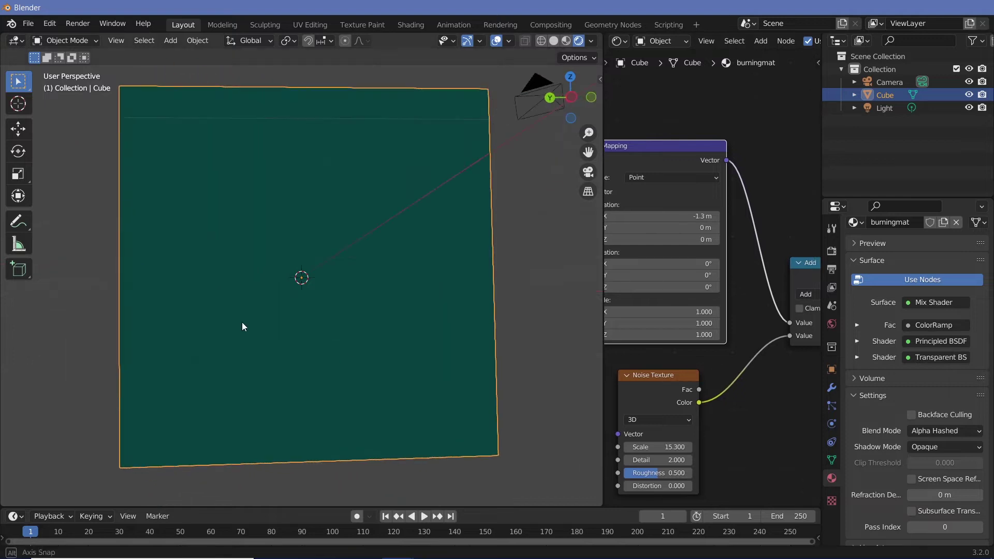
pyautogui.moveTo(368, 344); pyautogui.dragTo(261, 225, button='middle')
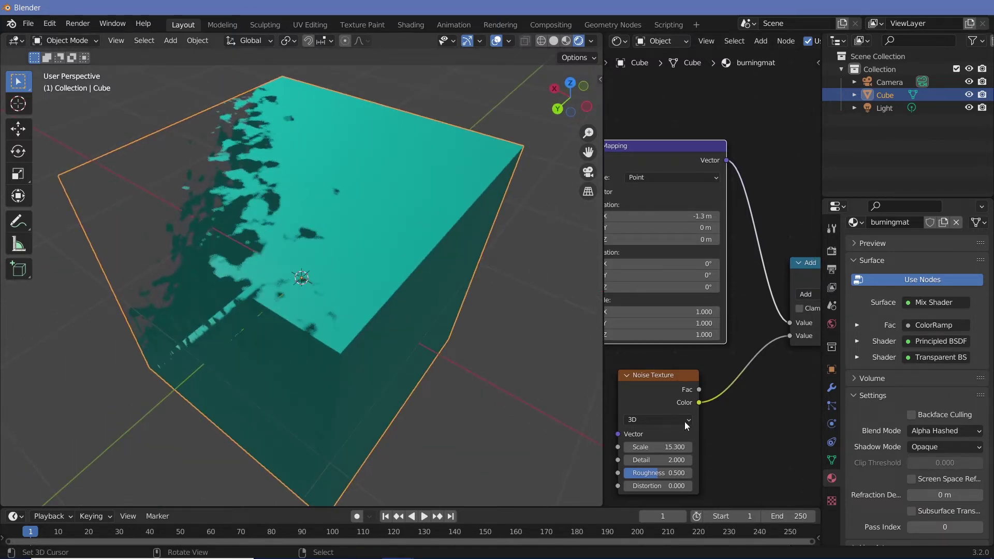
# Swap the Mix Shader's inputs so that Transparent BSDF feeds the first Shader input and Principled BSDF the second
pyautogui.moveTo(754, 393); pyautogui.dragTo(808, 338, button='middle')
pyautogui.moveTo(784, 379); pyautogui.dragTo(755, 310, button='middle')
pyautogui.keyDown('ctrl'); pyautogui.moveTo(751, 311); pyautogui.dragTo(715, 421, button='middle'); pyautogui.keyUp('ctrl')
pyautogui.moveTo(692, 425); pyautogui.dragTo(696, 404)
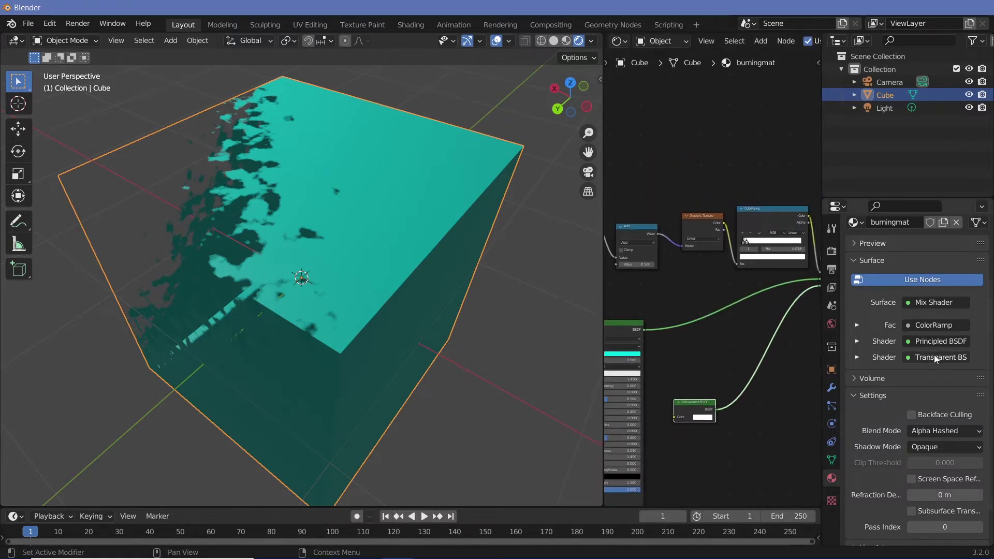
pyautogui.moveTo(782, 364); pyautogui.dragTo(708, 378, button='middle')
pyautogui.moveTo(740, 311); pyautogui.dragTo(739, 305)
# Set the Mapping node's X location to -1.4 m and check the reversed dissolve on the cube
pyautogui.moveTo(747, 378); pyautogui.dragTo(875, 321, button='middle')
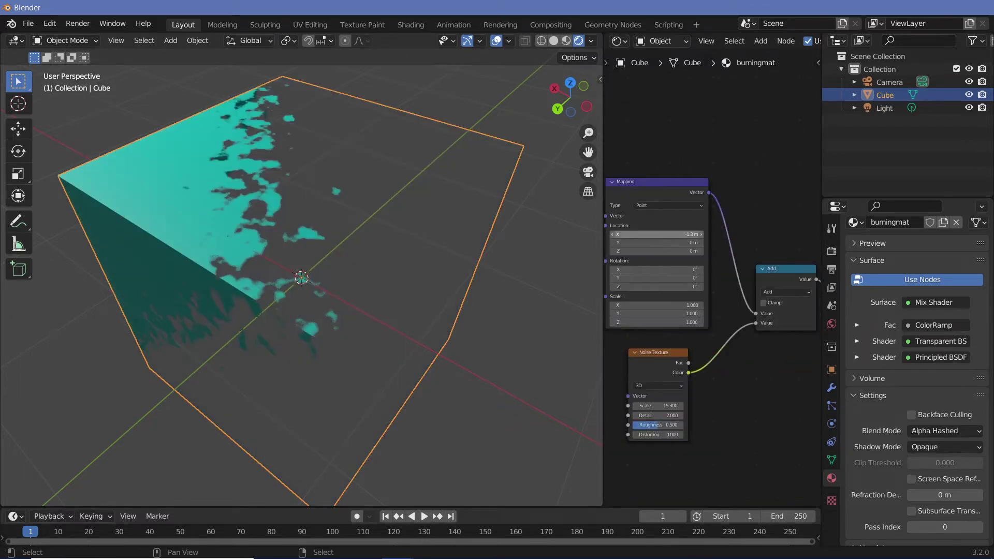
pyautogui.moveTo(656, 234); pyautogui.dragTo(634, 234)
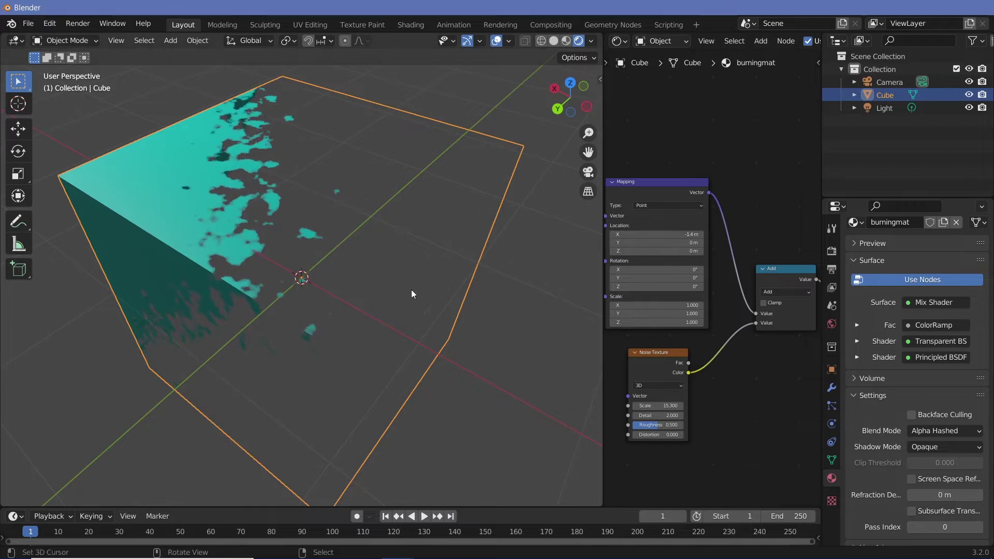
pyautogui.moveTo(405, 292); pyautogui.dragTo(386, 276, button='middle')
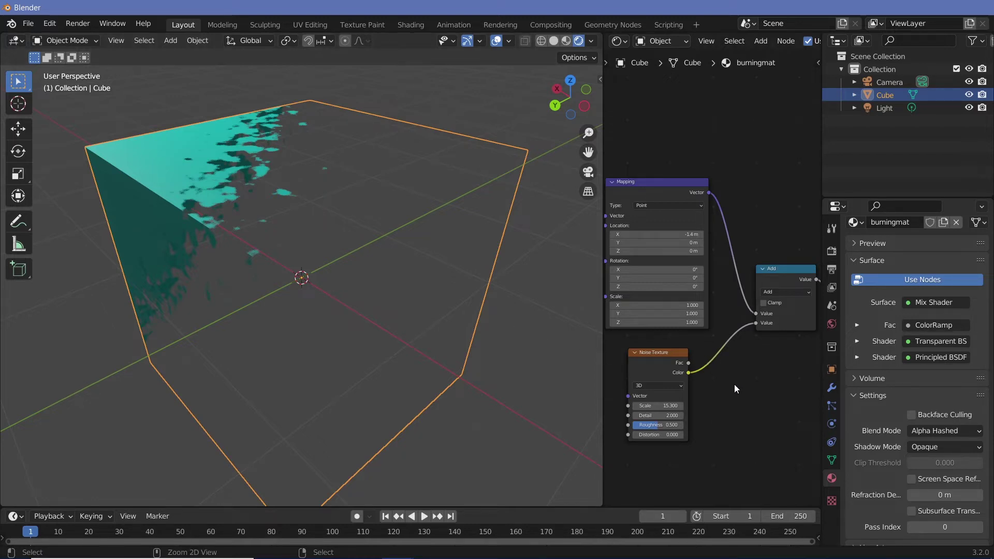
# Move the Material Output farther away and insert a second Mix Shader between it and the existing Mix Shader
pyautogui.moveTo(731, 382)
pyautogui.mouseDown(button='middle')
pyautogui.moveTo(666, 397)
pyautogui.moveTo(733, 390)
pyautogui.moveTo(759, 321)
pyautogui.moveTo(744, 371)
pyautogui.mouseUp(button='middle')
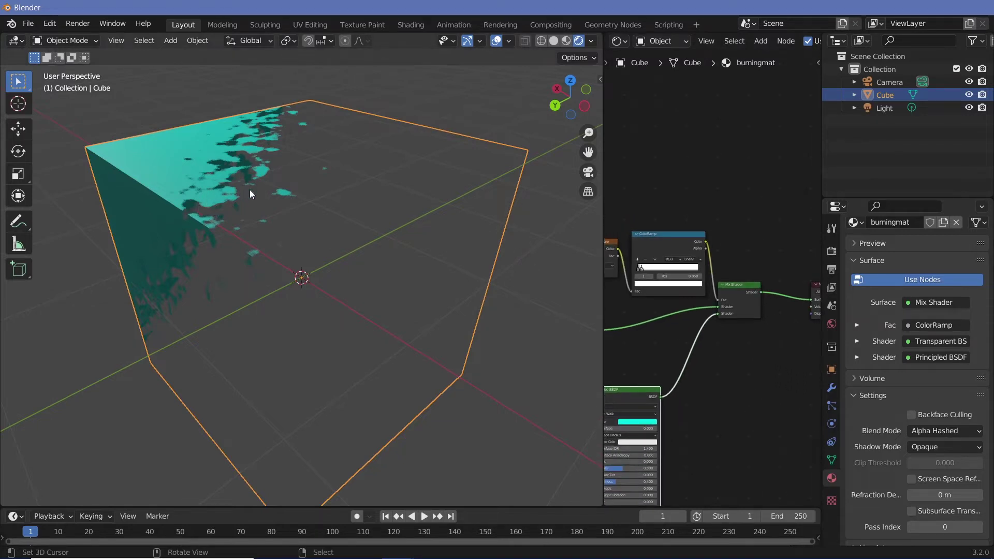
pyautogui.moveTo(768, 353); pyautogui.dragTo(672, 333, button='middle')
pyautogui.moveTo(748, 276); pyautogui.dragTo(792, 297)
pyautogui.hotkey('shift', 'a')
pyautogui.click(680, 329)
pyautogui.write('mix')
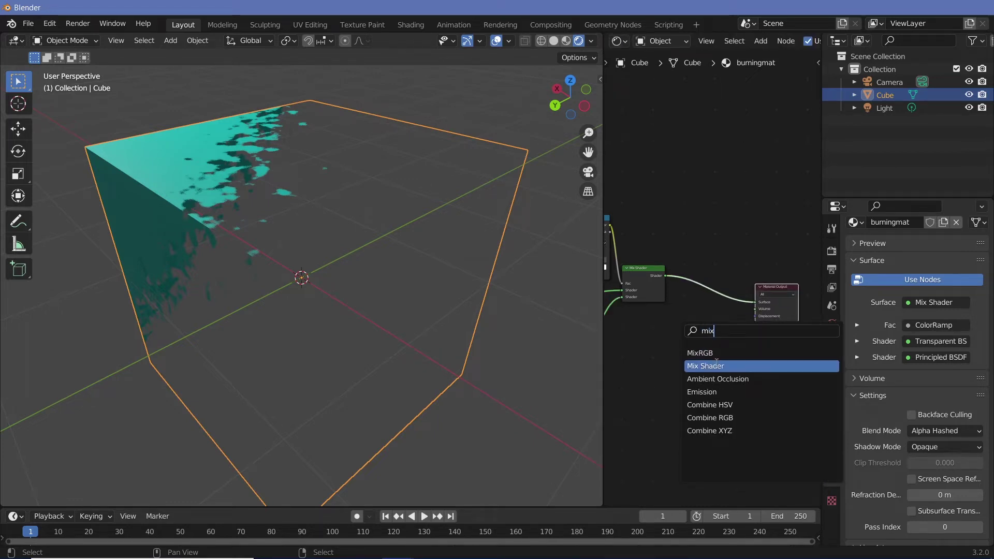
pyautogui.click(716, 364)
pyautogui.click(740, 318)
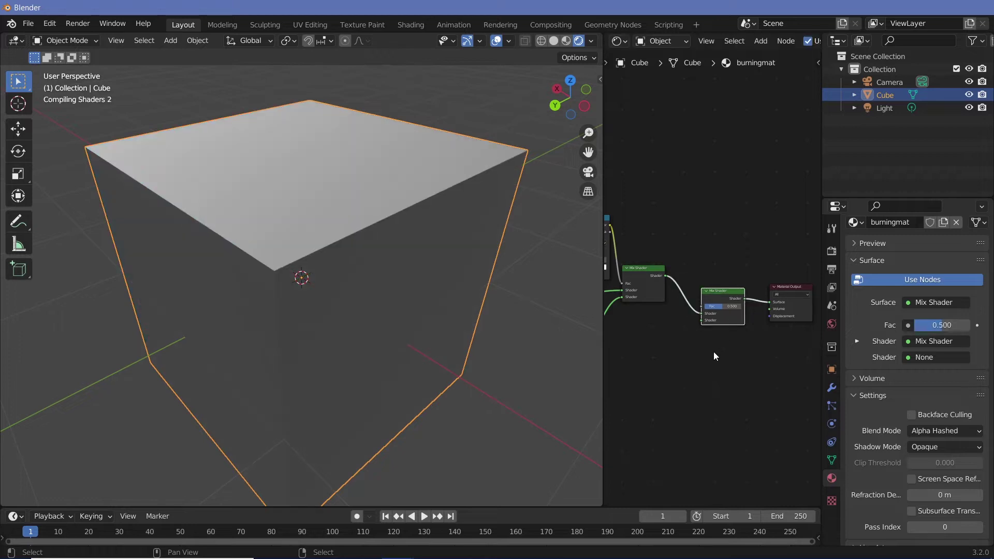
# Add an Emission shader and connect it to the new Mix Shader's second Shader input
pyautogui.moveTo(713, 352); pyautogui.dragTo(754, 346, button='middle')
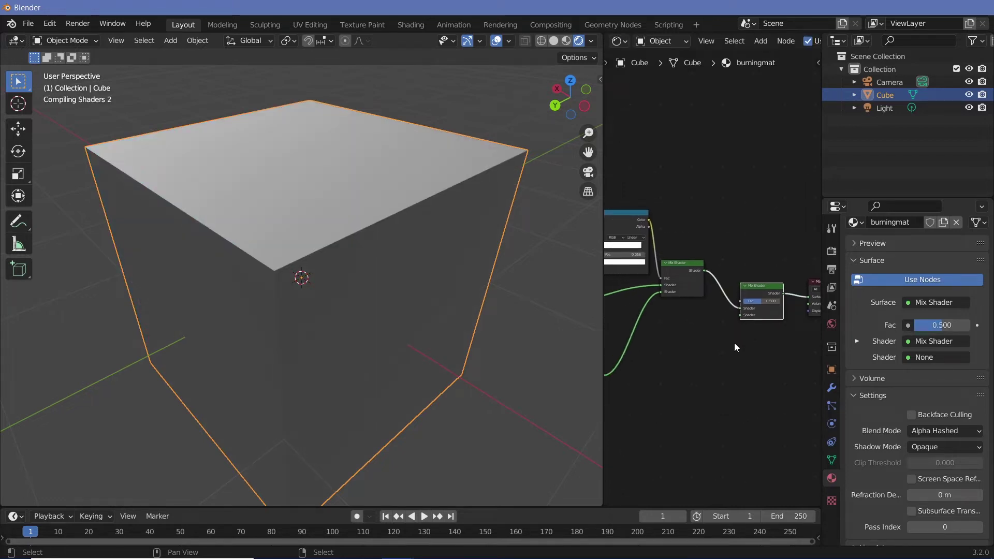
pyautogui.press('shift')
pyautogui.hotkey('shift', 'a')
pyautogui.click(707, 386)
pyautogui.write('emi')
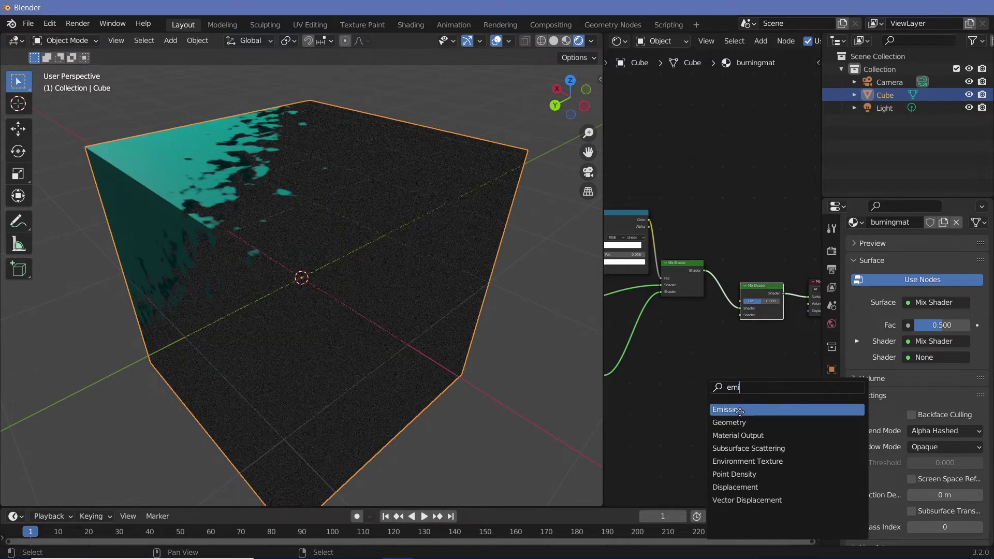
pyautogui.click(739, 410)
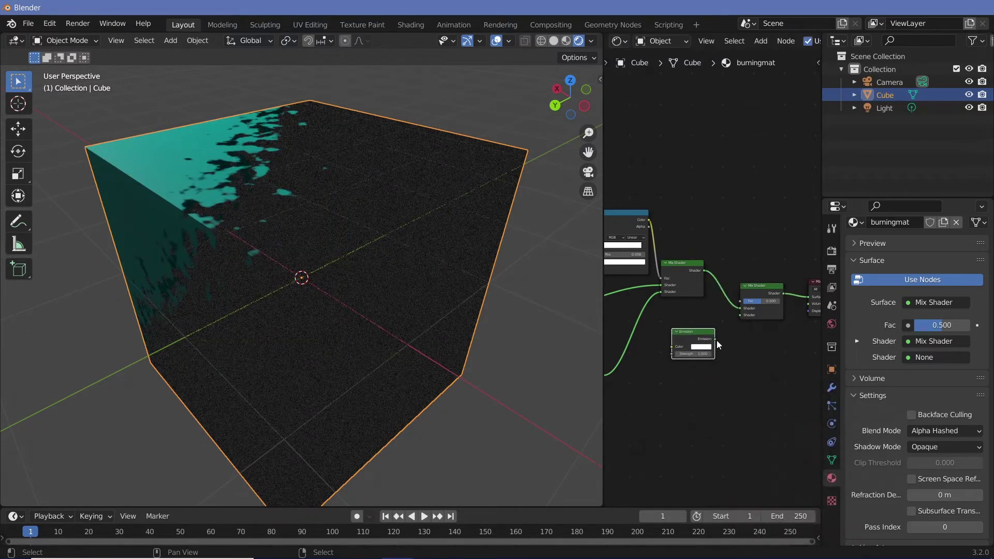
pyautogui.moveTo(716, 339); pyautogui.dragTo(747, 315)
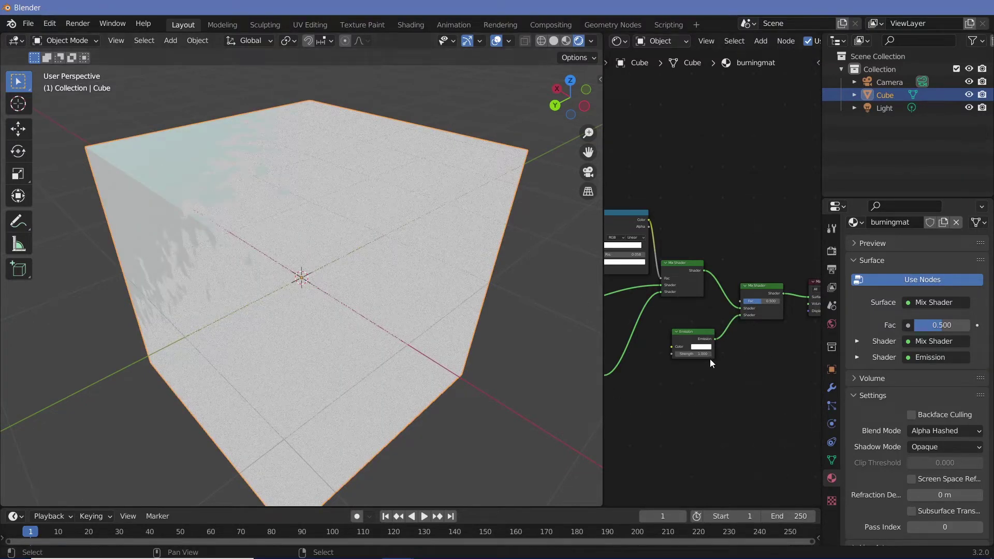
# Move the Gradient Texture up and add a second ColorRamp above the existing one, fed by the gradient's Color output
pyautogui.moveTo(717, 391); pyautogui.dragTo(804, 400, button='middle')
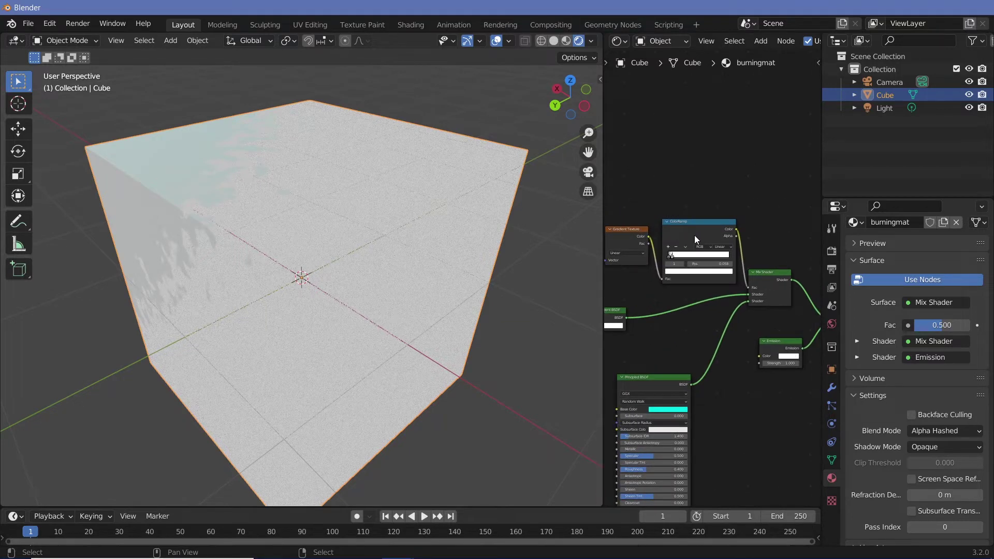
pyautogui.moveTo(636, 231); pyautogui.dragTo(634, 159)
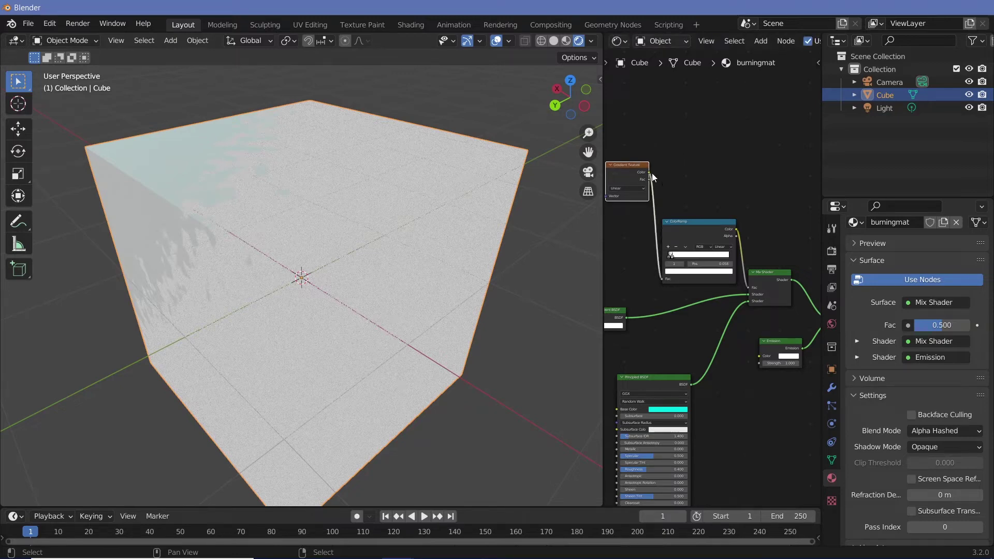
pyautogui.moveTo(649, 173); pyautogui.dragTo(756, 186)
pyautogui.write('colo')
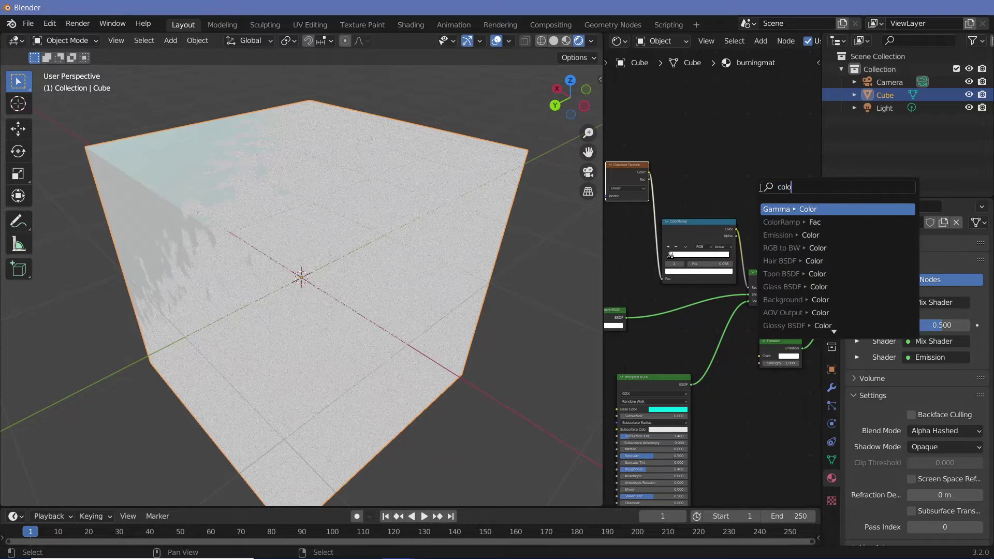
pyautogui.press('Down')
pyautogui.click(799, 222)
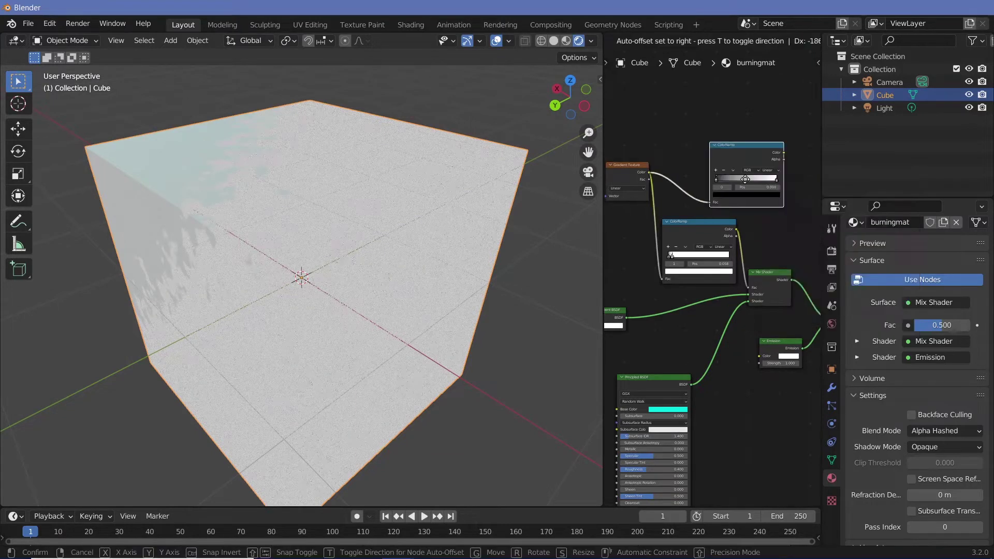
pyautogui.click(719, 235)
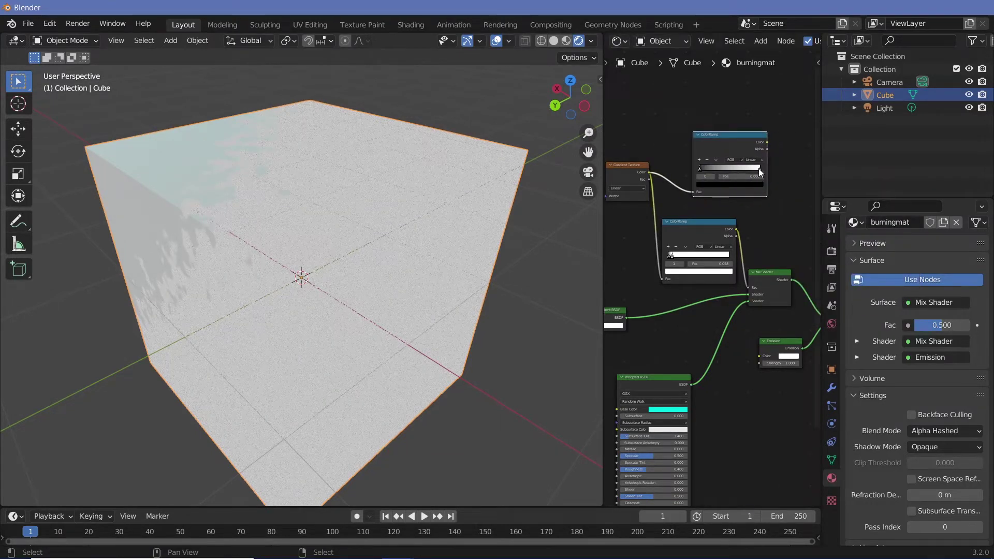
# Move the new ColorRamp's white stop to about 0.135 and connect its Color output to the second Mix Shader's Fac
pyautogui.moveTo(759, 172); pyautogui.dragTo(704, 174)
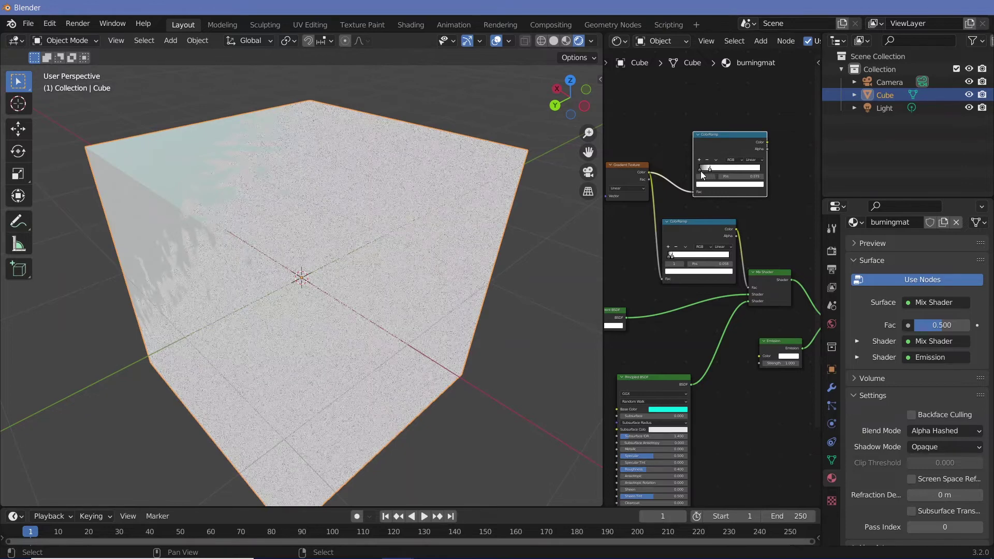
pyautogui.moveTo(742, 216); pyautogui.dragTo(658, 224, button='middle')
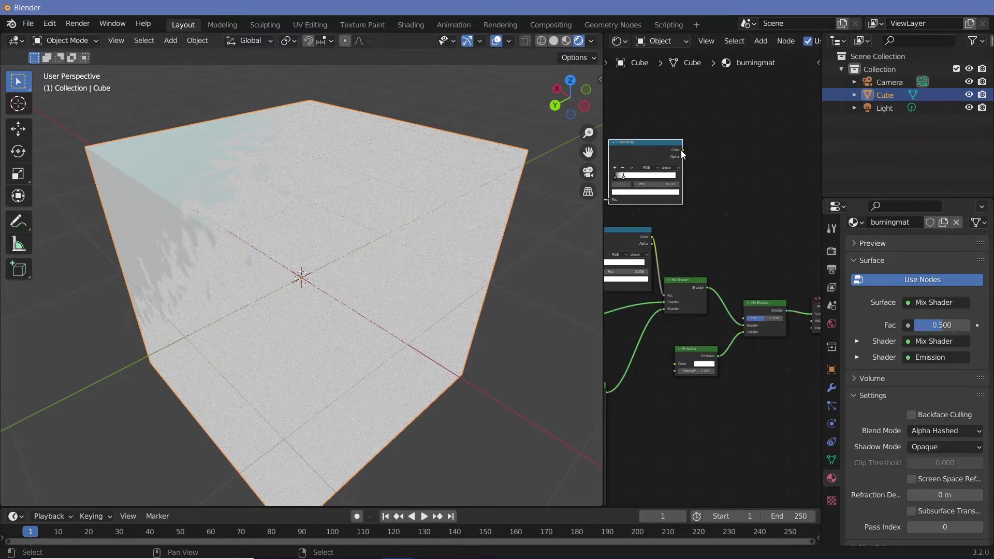
pyautogui.moveTo(682, 153); pyautogui.dragTo(746, 318)
pyautogui.moveTo(682, 224); pyautogui.dragTo(702, 153, button='middle')
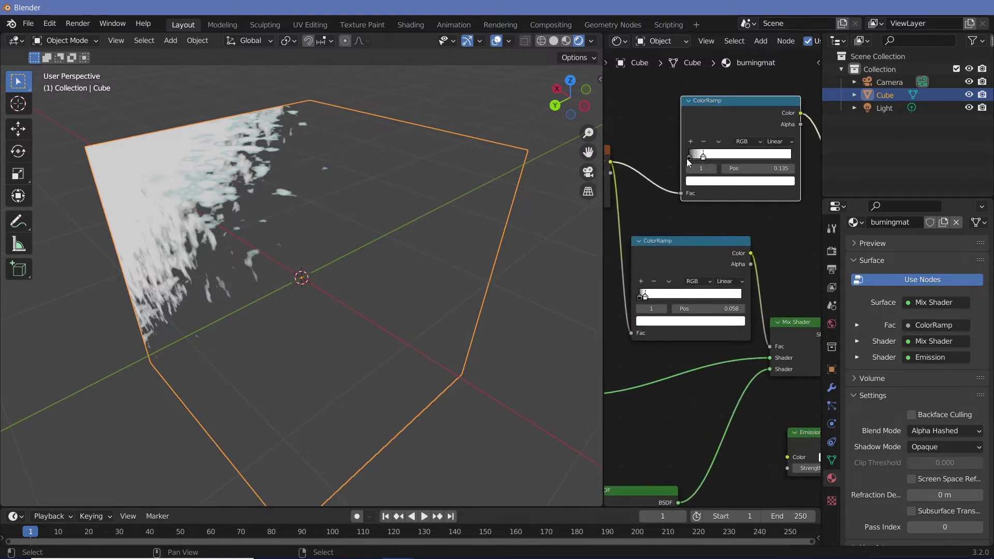
# Reverse the new ColorRamp's colors, making the stop at 0 white and the stop at 0.135 nearly black
pyautogui.click(688, 161)
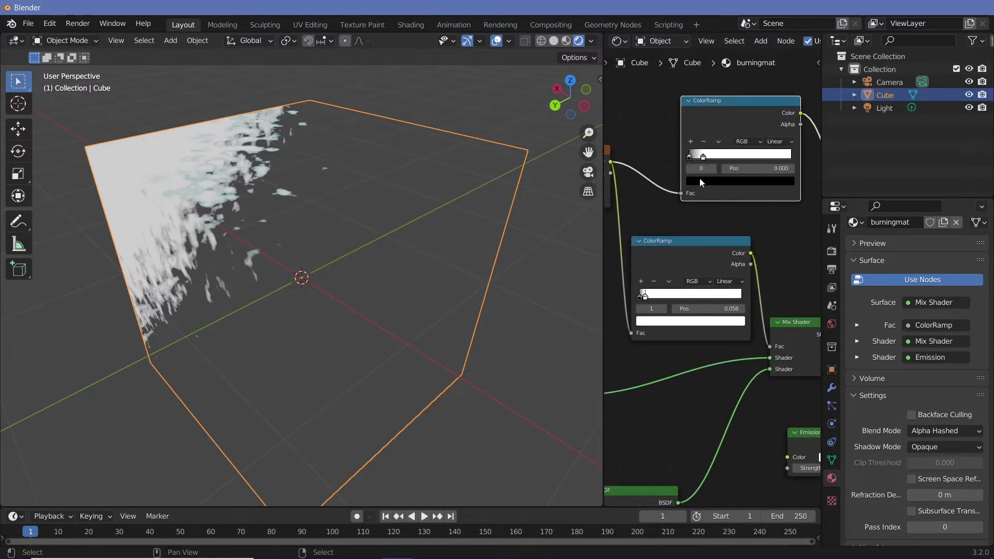
pyautogui.click(700, 179)
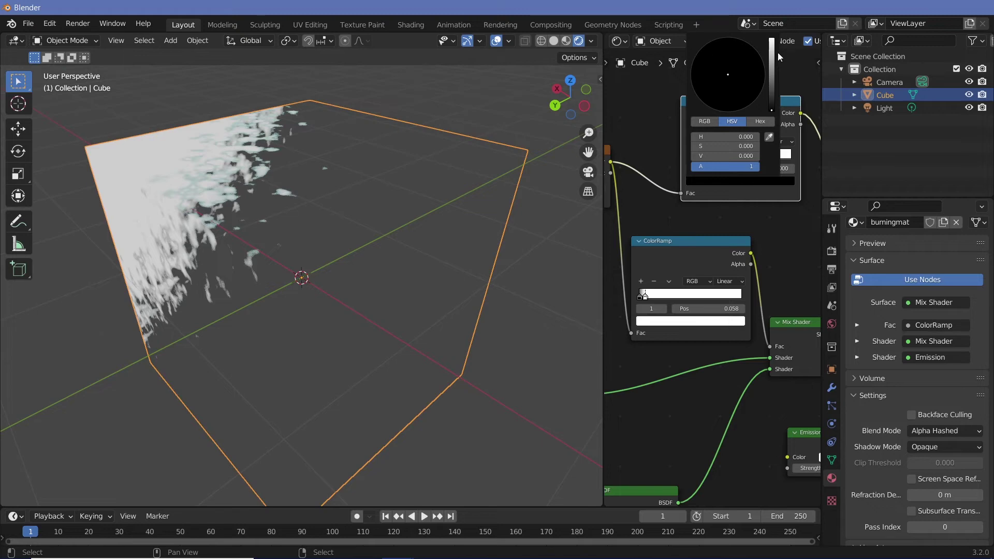
pyautogui.moveTo(778, 52); pyautogui.dragTo(776, 39)
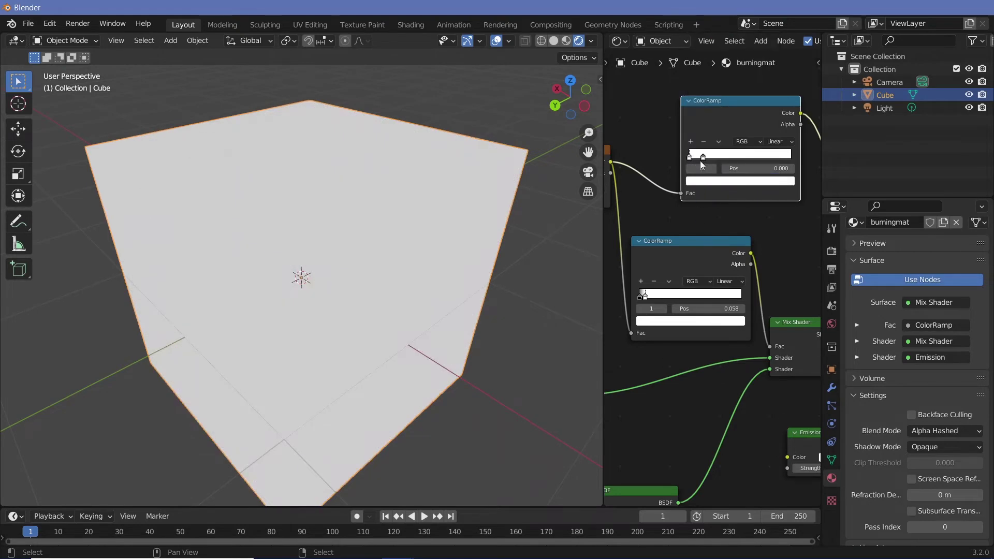
pyautogui.click(706, 183)
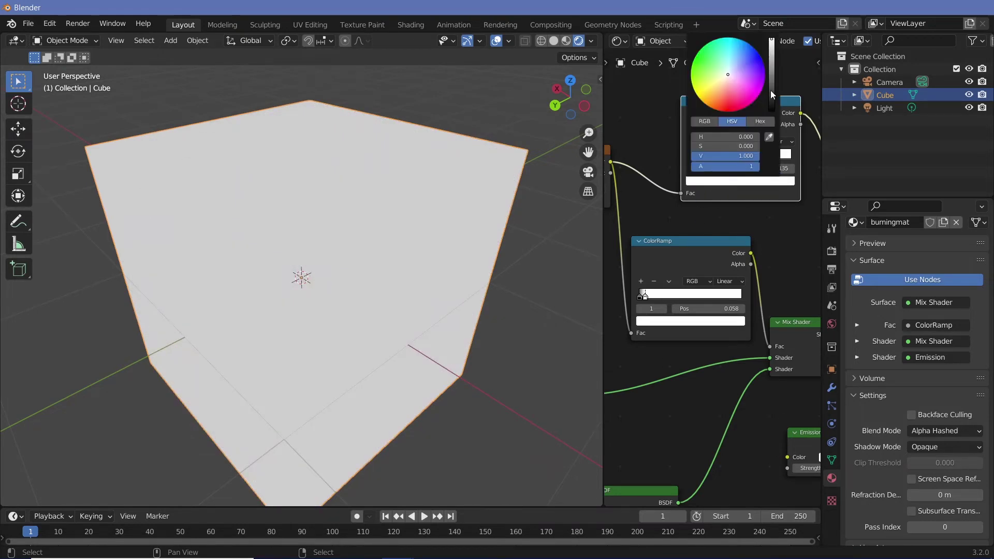
pyautogui.moveTo(772, 95); pyautogui.dragTo(772, 110)
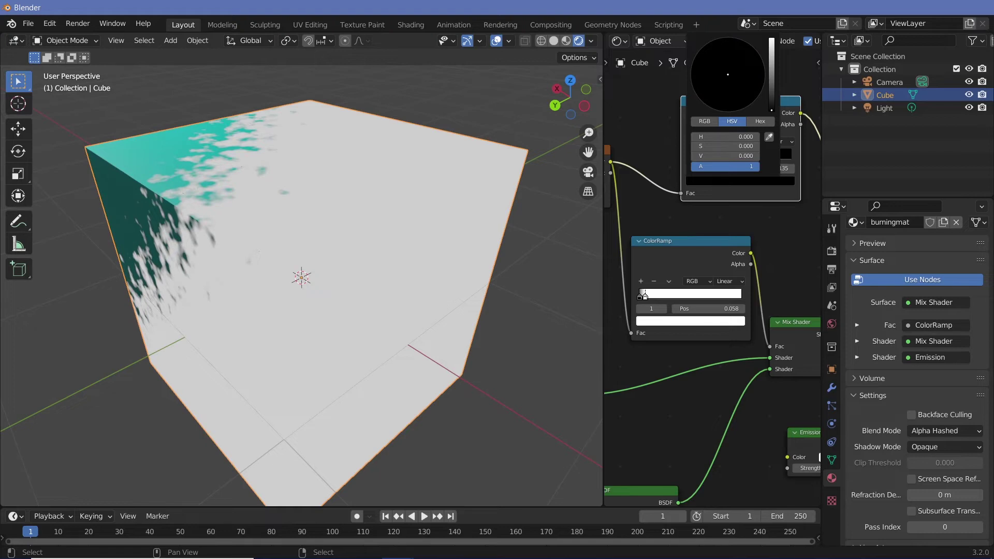
pyautogui.moveTo(771, 110); pyautogui.dragTo(771, 106)
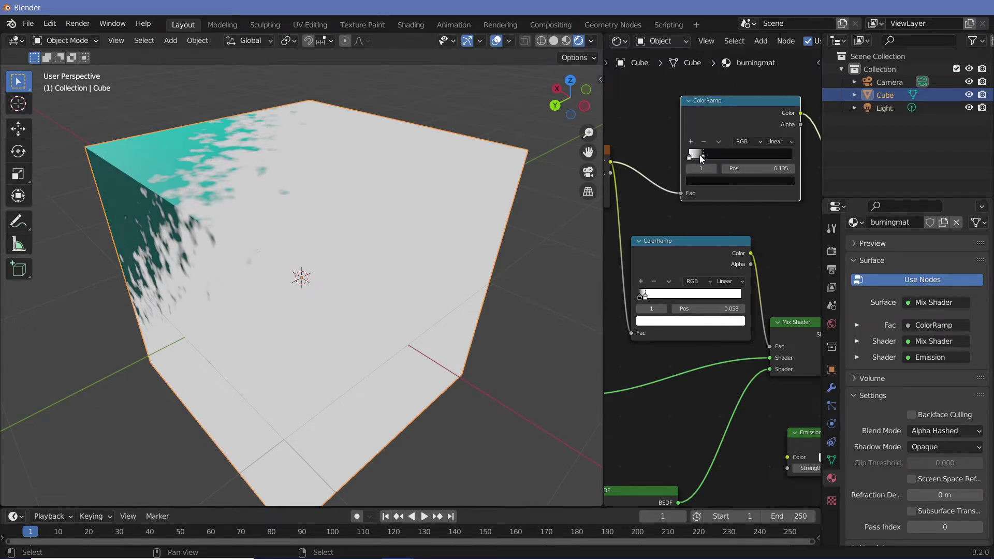
# Move the new ColorRamp's dark stop to 0.055 and check the emissive edge on the cube
pyautogui.moveTo(700, 155); pyautogui.dragTo(693, 155)
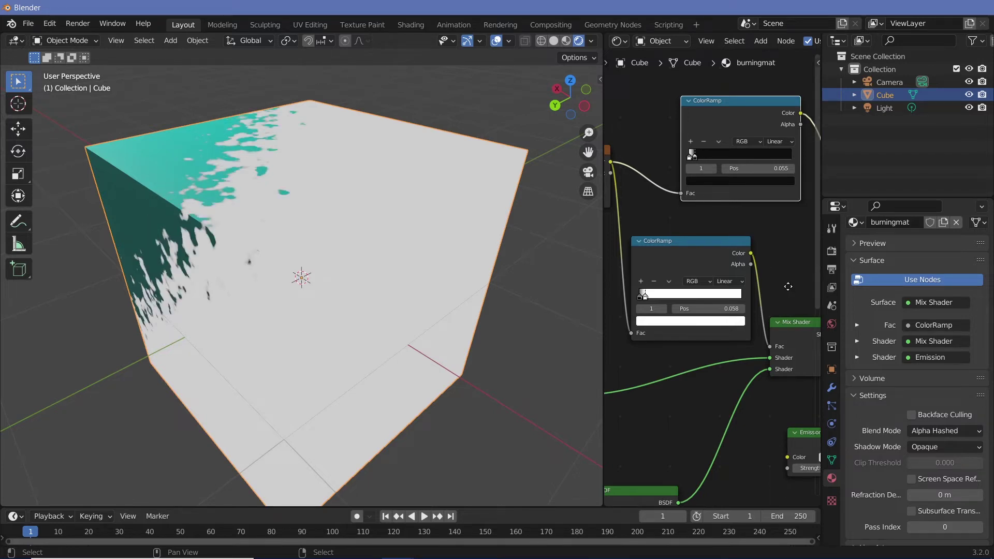
pyautogui.moveTo(788, 288); pyautogui.dragTo(704, 260, button='middle')
pyautogui.moveTo(421, 312); pyautogui.dragTo(459, 310, button='middle')
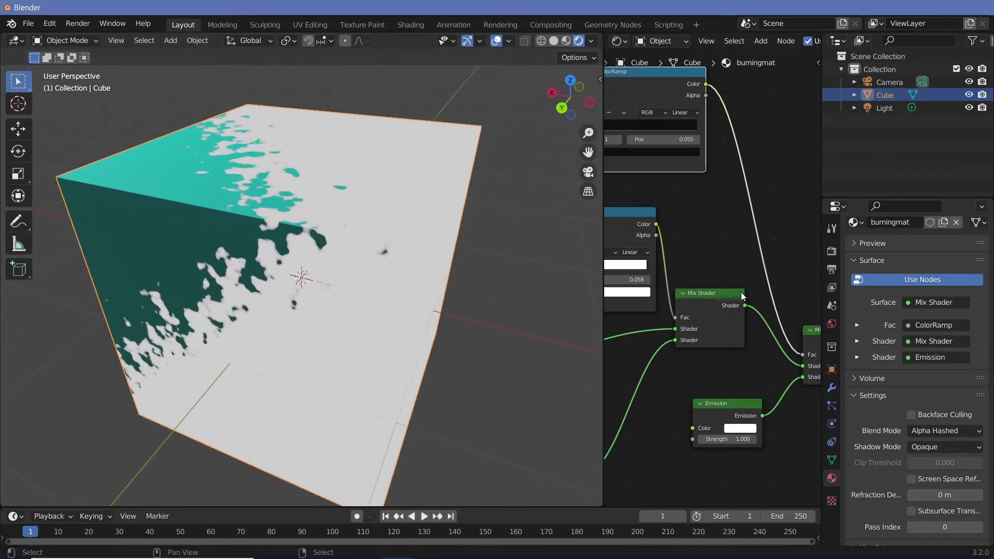
# Swap the Emission and Transparent nodes, feeding Emission into the first Mix Shader and Transparent BSDF into the second one's last Shader input
pyautogui.scroll(-3, 717, 315)
pyautogui.moveTo(709, 300); pyautogui.dragTo(717, 312)
pyautogui.moveTo(764, 398); pyautogui.dragTo(615, 376, button='middle')
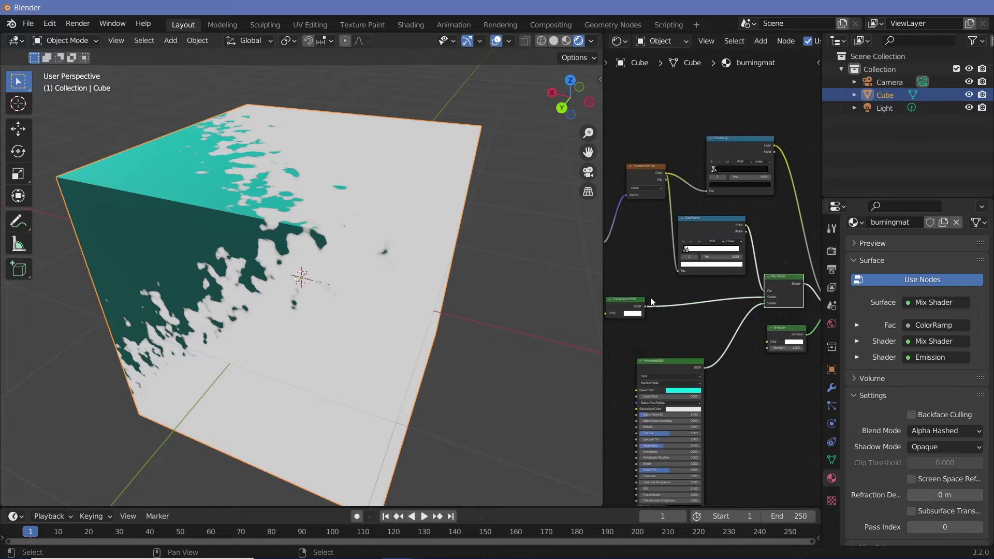
pyautogui.moveTo(620, 303); pyautogui.dragTo(686, 302)
pyautogui.moveTo(791, 389); pyautogui.dragTo(722, 380, button='middle')
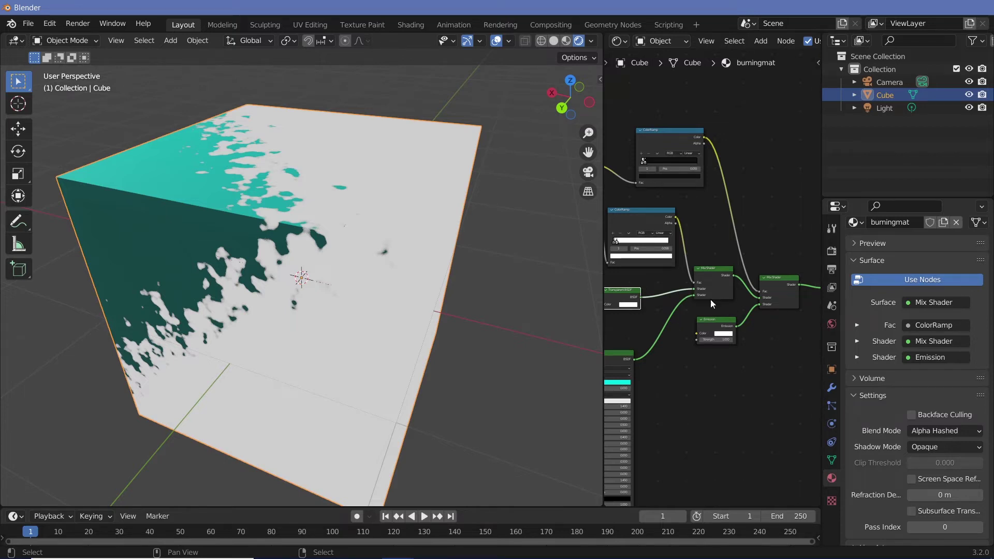
pyautogui.moveTo(628, 295)
pyautogui.mouseDown()
pyautogui.moveTo(735, 378)
pyautogui.moveTo(758, 370)
pyautogui.moveTo(760, 304)
pyautogui.moveTo(683, 308)
pyautogui.moveTo(634, 286)
pyautogui.mouseUp()
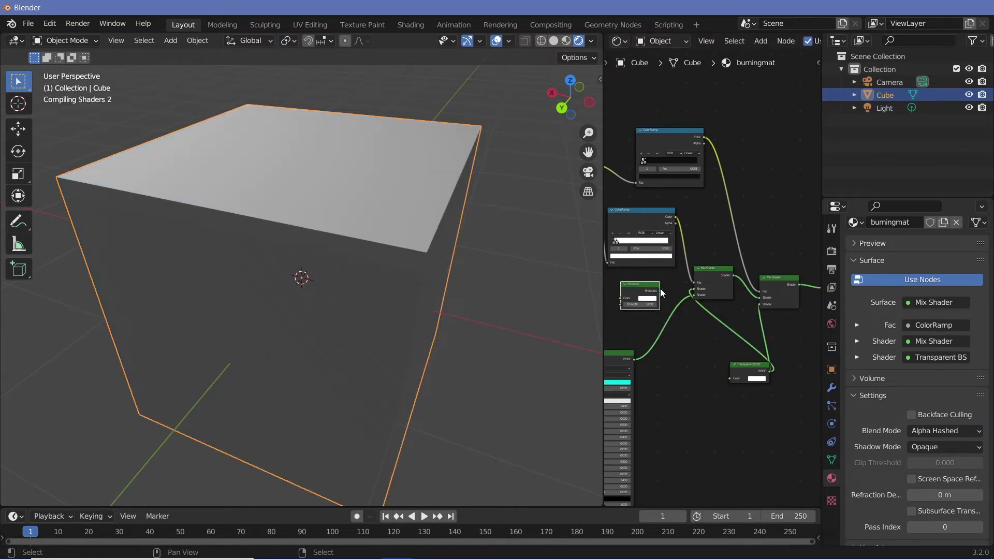
pyautogui.moveTo(660, 291); pyautogui.dragTo(694, 289)
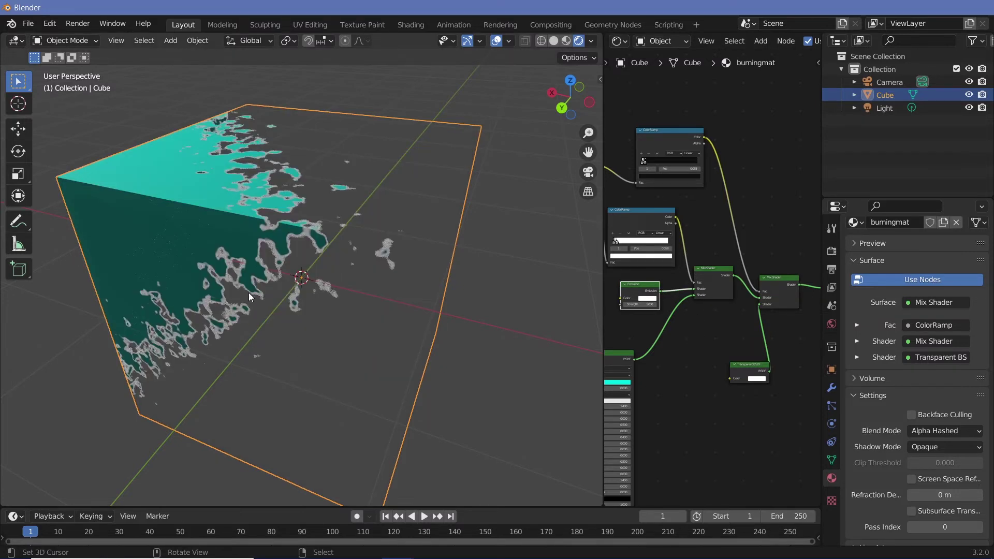
pyautogui.moveTo(621, 349); pyautogui.dragTo(754, 394, button='middle')
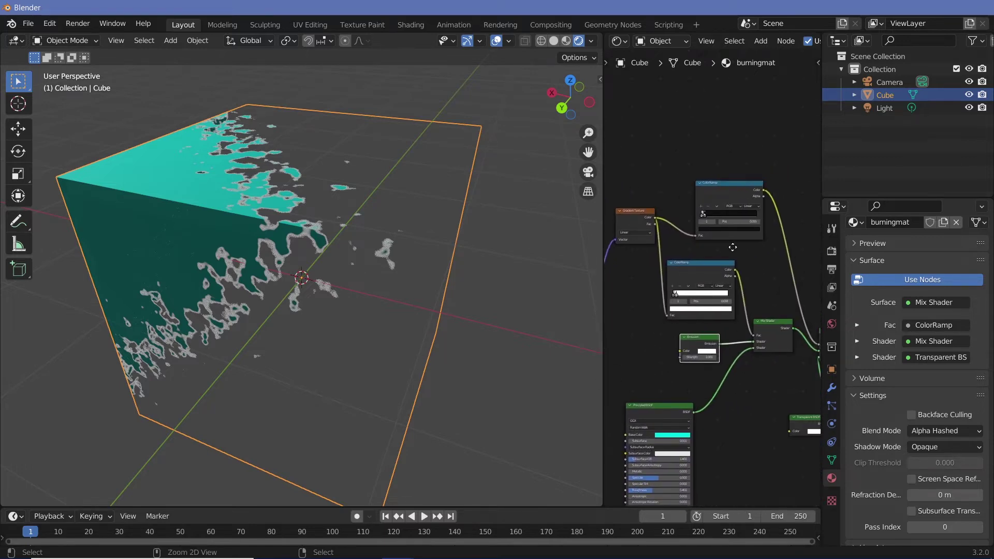
# Set the Emission node's color to fully saturated red
pyautogui.moveTo(218, 372); pyautogui.dragTo(307, 315, button='middle')
pyautogui.scroll(8, 311, 259)
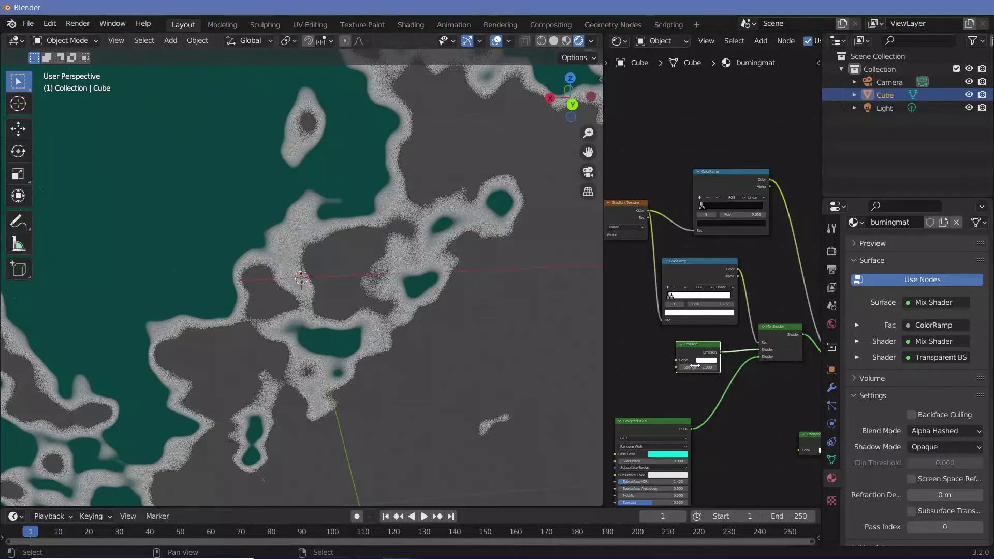
pyautogui.moveTo(761, 419); pyautogui.dragTo(665, 354, button='middle')
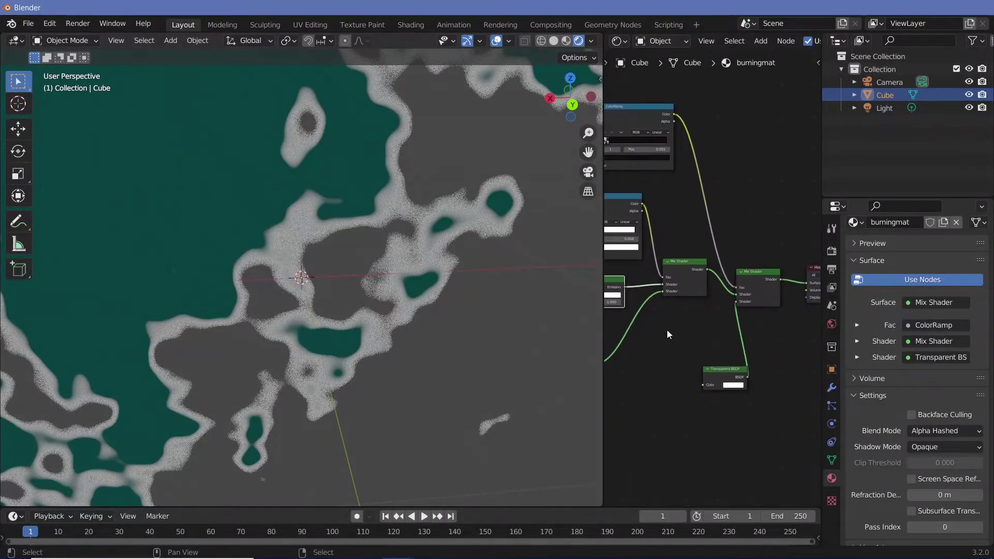
pyautogui.moveTo(620, 308); pyautogui.dragTo(691, 323, button='middle')
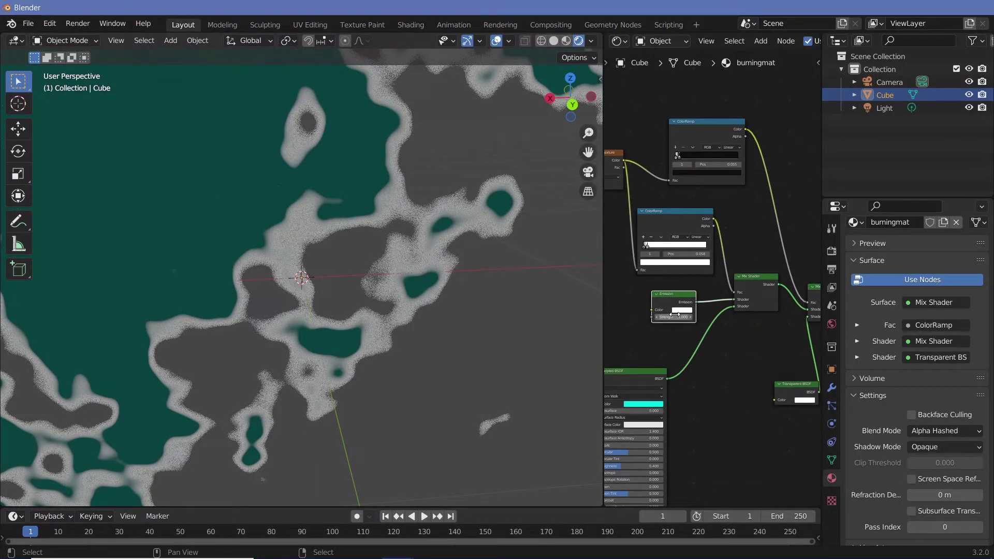
pyautogui.click(686, 313)
pyautogui.moveTo(698, 246); pyautogui.dragTo(697, 265)
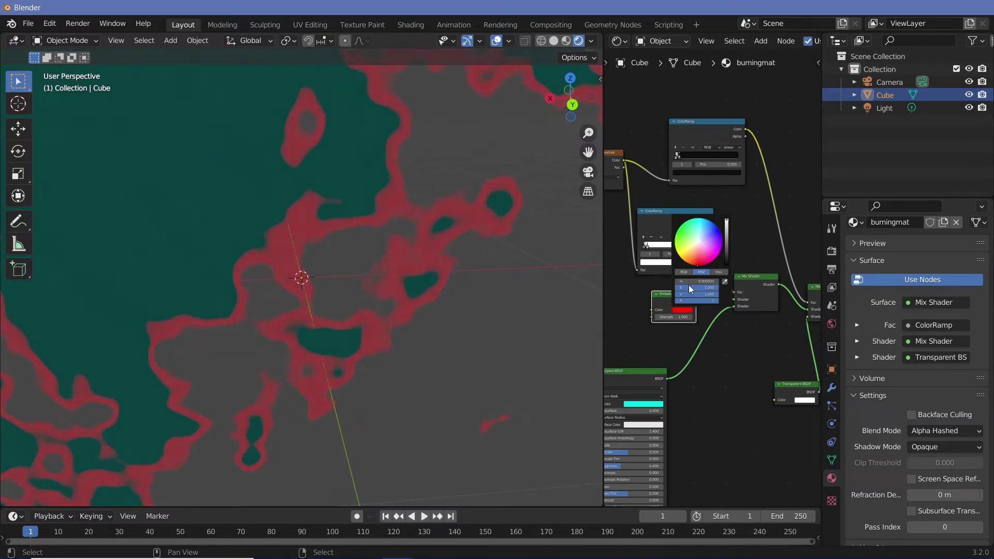
# Set the Emission node's strength to 10 and check the burning edge on the whole cube
pyautogui.click(670, 317)
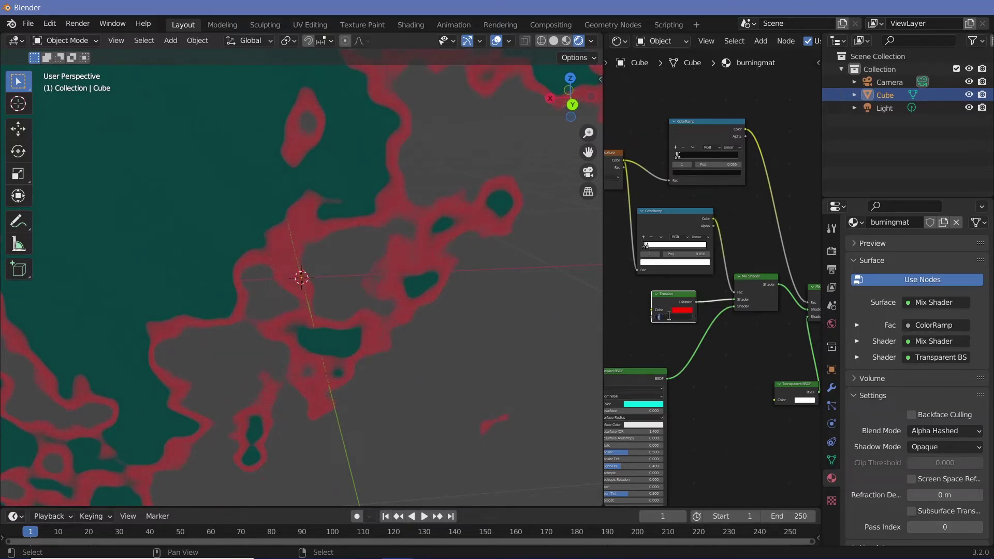
pyautogui.write('10')
pyautogui.press('Return')
pyautogui.scroll(-5, 527, 309)
pyautogui.moveTo(490, 425); pyautogui.dragTo(393, 357, button='middle')
# Enable Bloom in the render settings and set its Clamp to 4
pyautogui.click(832, 251)
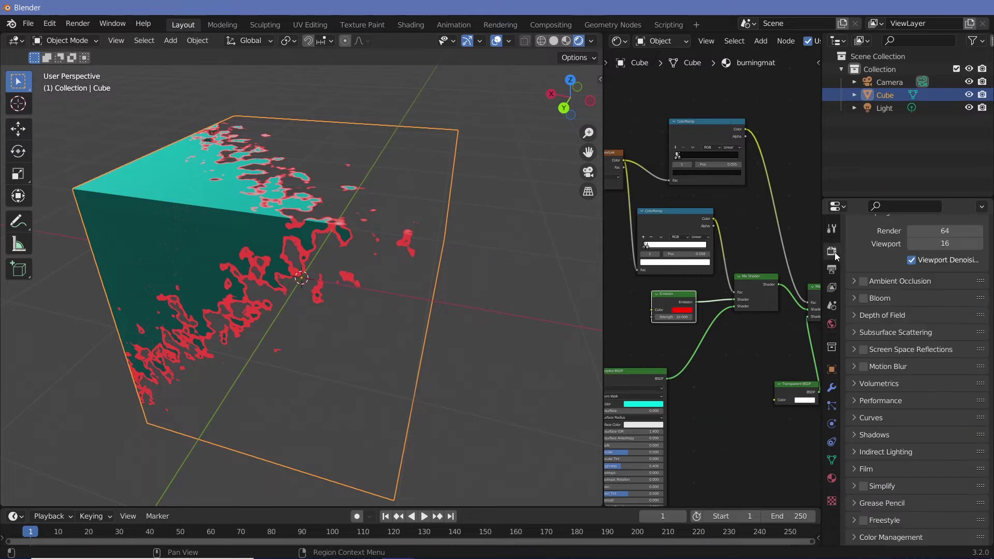
pyautogui.click(860, 298)
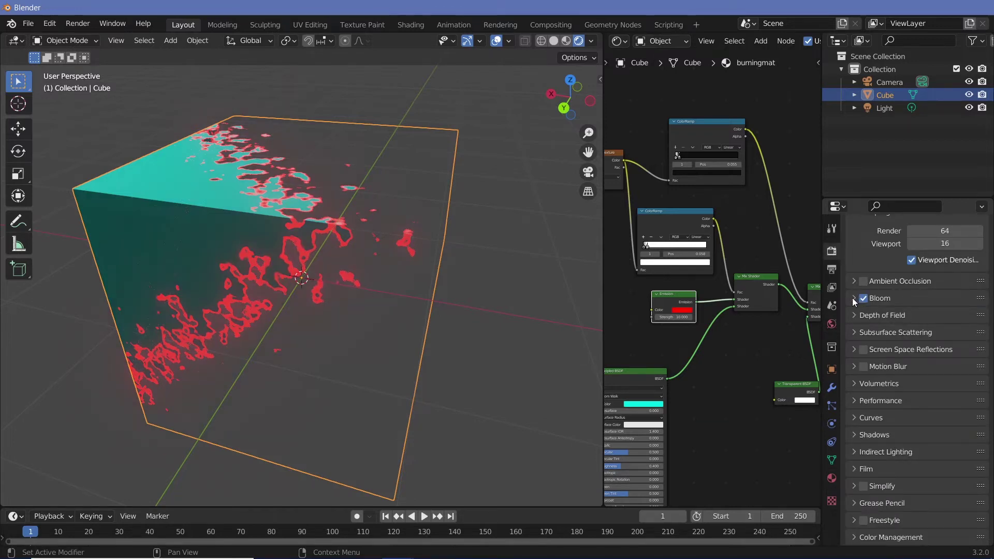
pyautogui.click(851, 298)
pyautogui.write('4')
pyautogui.press('Return')
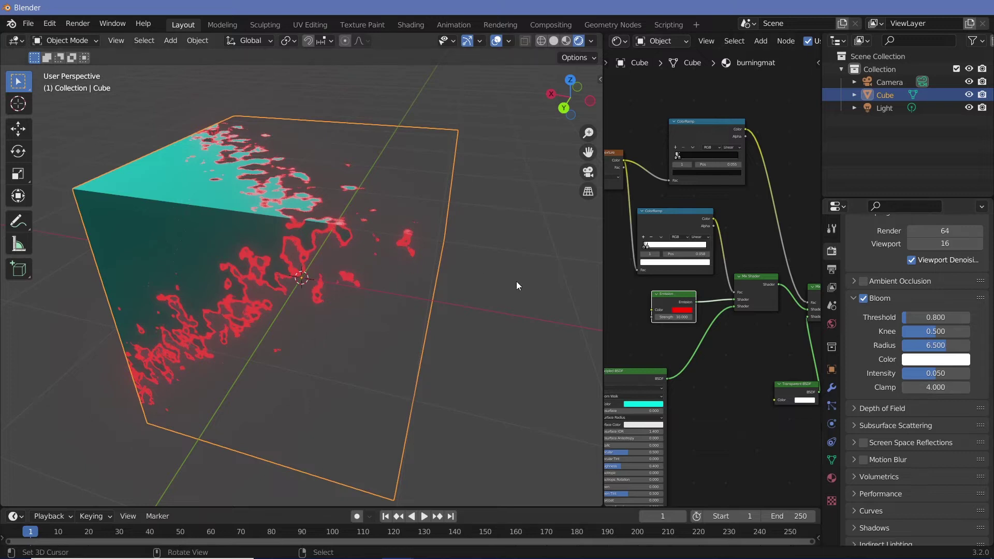
# Raise the Emission node's strength to 300 and view the glowing edge from another side of the cube
pyautogui.moveTo(691, 317); pyautogui.dragTo(720, 318)
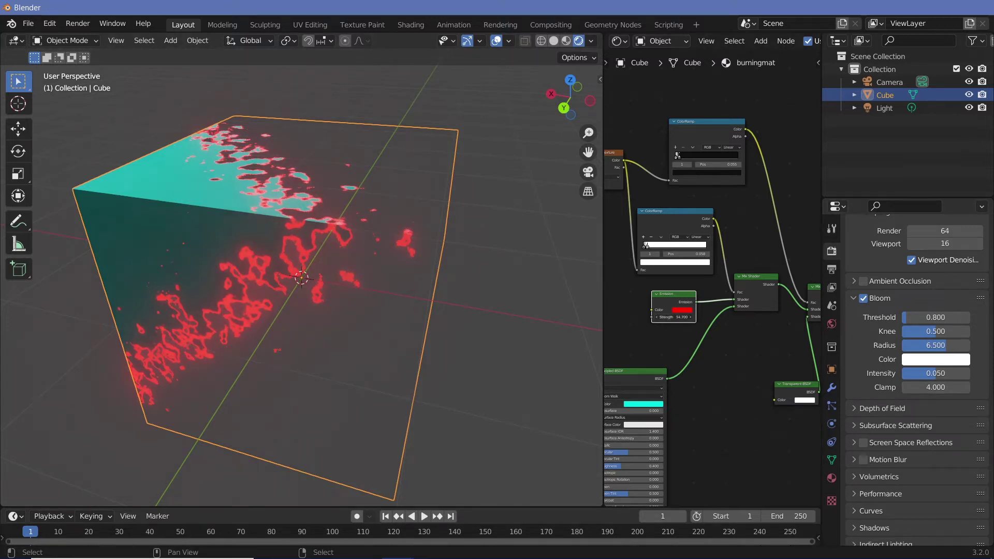
pyautogui.click(670, 317)
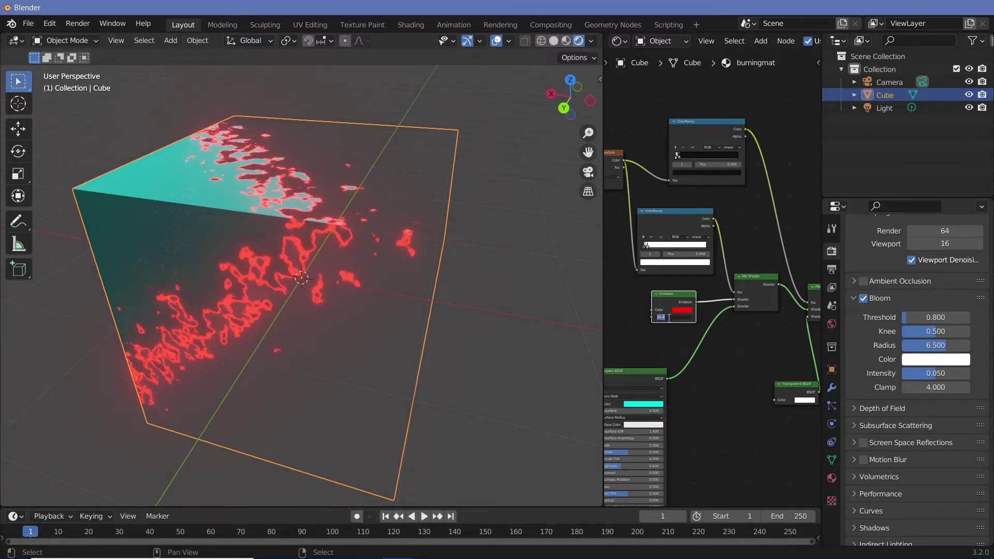
pyautogui.write('300')
pyautogui.press('Return')
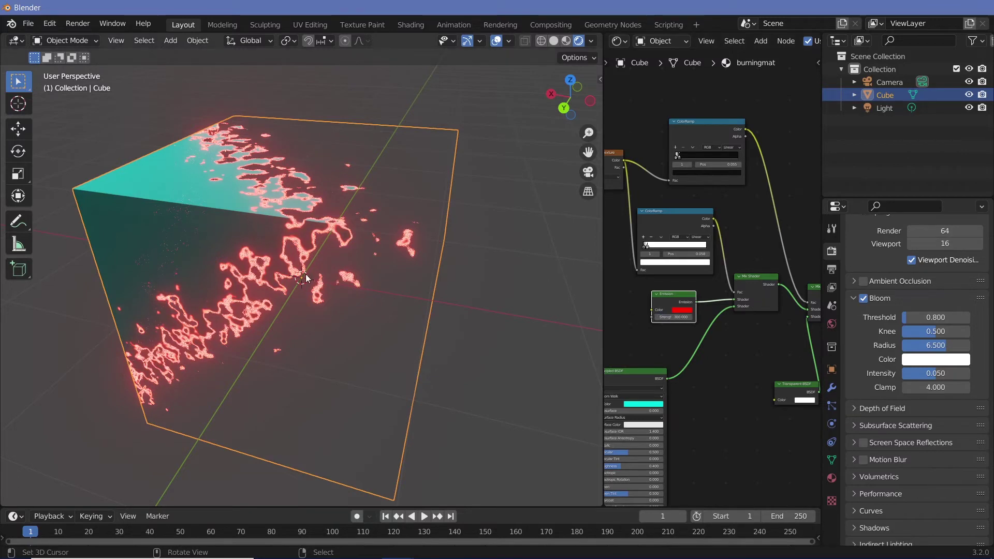
pyautogui.moveTo(321, 315); pyautogui.dragTo(381, 311, button='middle')
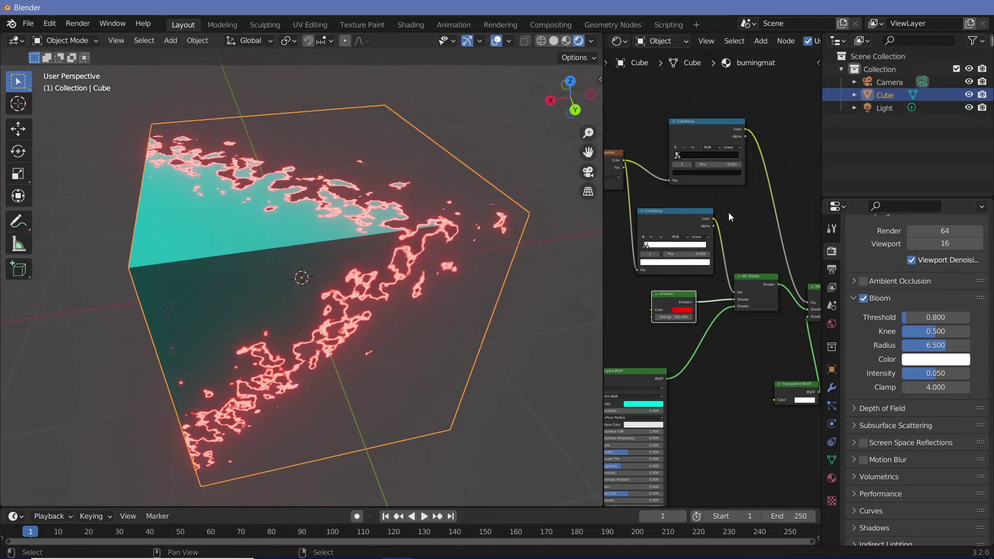
# Widen the emissive edge by moving the dark stop of the ColorRamp feeding the first Mix Shader to about 0.073
pyautogui.moveTo(681, 158); pyautogui.dragTo(723, 173)
pyautogui.hotkey('ctrl', 'z')
pyautogui.moveTo(647, 246); pyautogui.dragTo(655, 259)
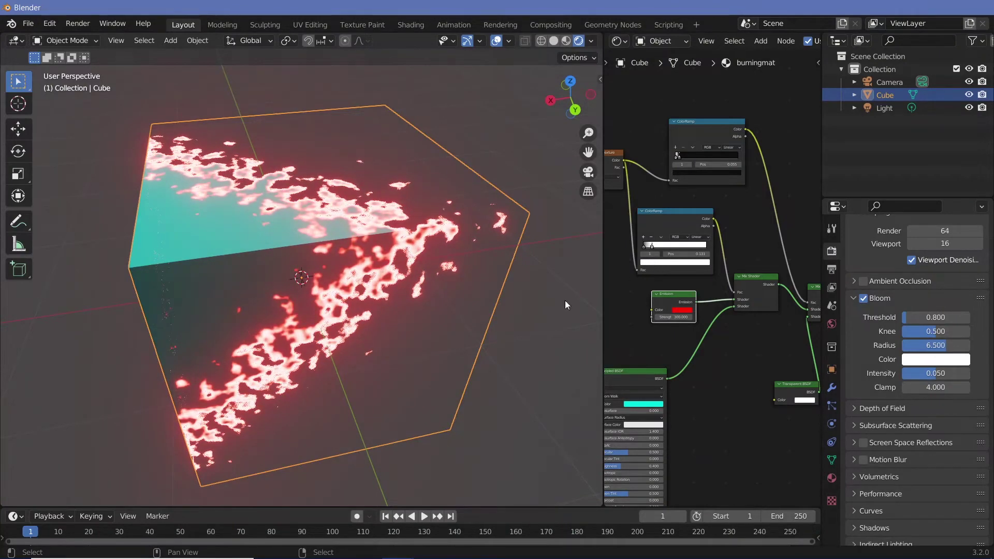
pyautogui.moveTo(518, 316); pyautogui.dragTo(411, 321, button='middle')
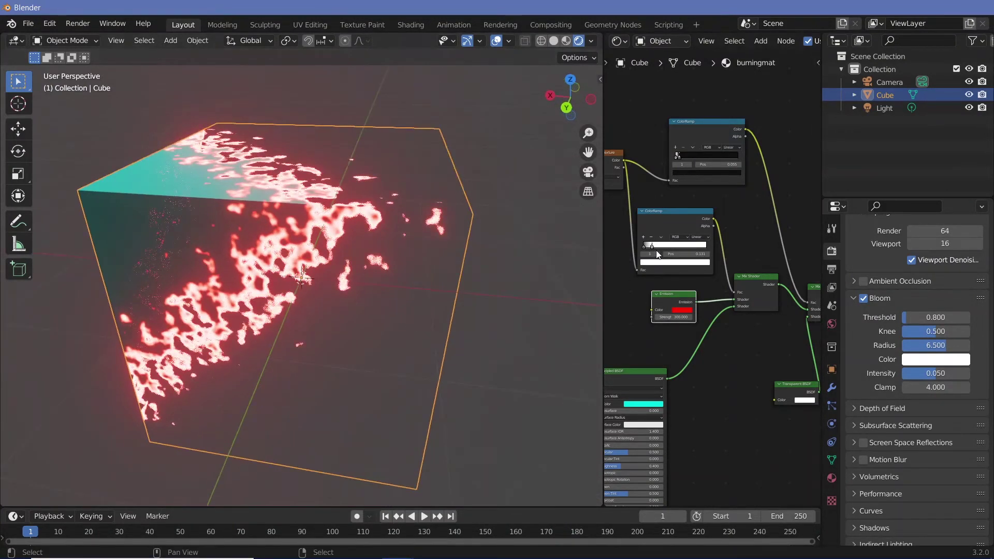
pyautogui.moveTo(651, 247); pyautogui.dragTo(647, 247)
pyautogui.moveTo(382, 320); pyautogui.dragTo(383, 318, button='middle')
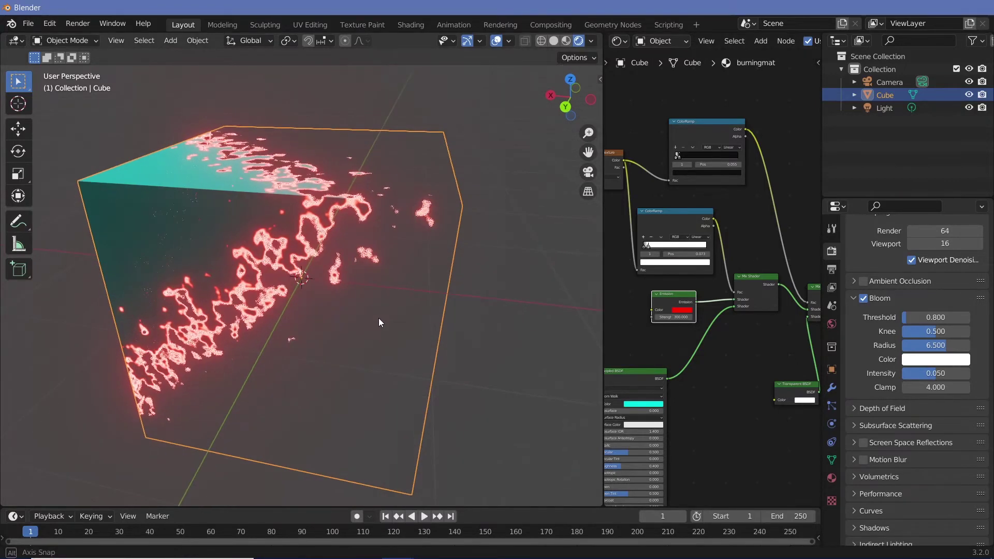
# Move the Transparent BSDF closer to the Mix Shaders and set the Material Output and Principled BSDF apart from the other nodes
pyautogui.keyDown('ctrl'); pyautogui.moveTo(744, 378); pyautogui.dragTo(744, 477, button='middle'); pyautogui.keyUp('ctrl')
pyautogui.moveTo(714, 372); pyautogui.dragTo(734, 377, button='middle')
pyautogui.moveTo(772, 334); pyautogui.dragTo(761, 316)
pyautogui.keyDown('ctrl'); pyautogui.moveTo(761, 336); pyautogui.dragTo(763, 440, button='middle'); pyautogui.keyUp('ctrl')
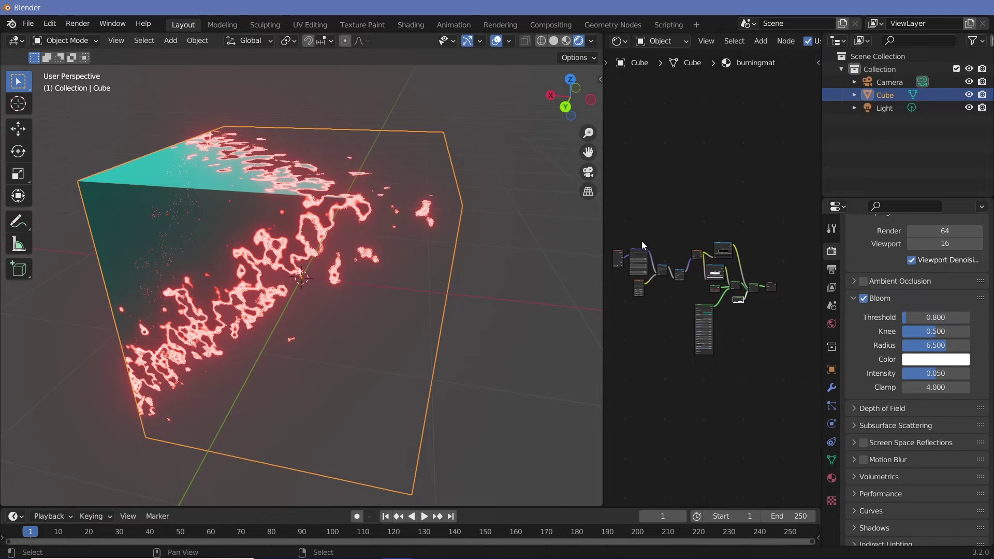
pyautogui.click(771, 286)
pyautogui.moveTo(774, 281); pyautogui.dragTo(787, 299)
pyautogui.moveTo(707, 311); pyautogui.dragTo(706, 332)
pyautogui.moveTo(786, 300); pyautogui.dragTo(789, 309)
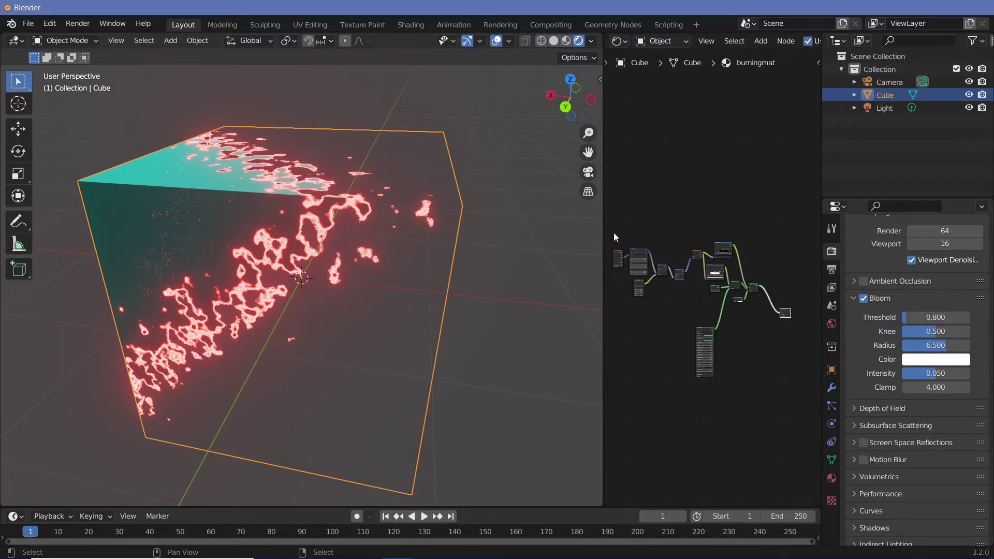
# Group all nodes except the Principled BSDF and Material Output, and widen the node editor to view the group's contents
pyautogui.moveTo(608, 230); pyautogui.dragTo(766, 306)
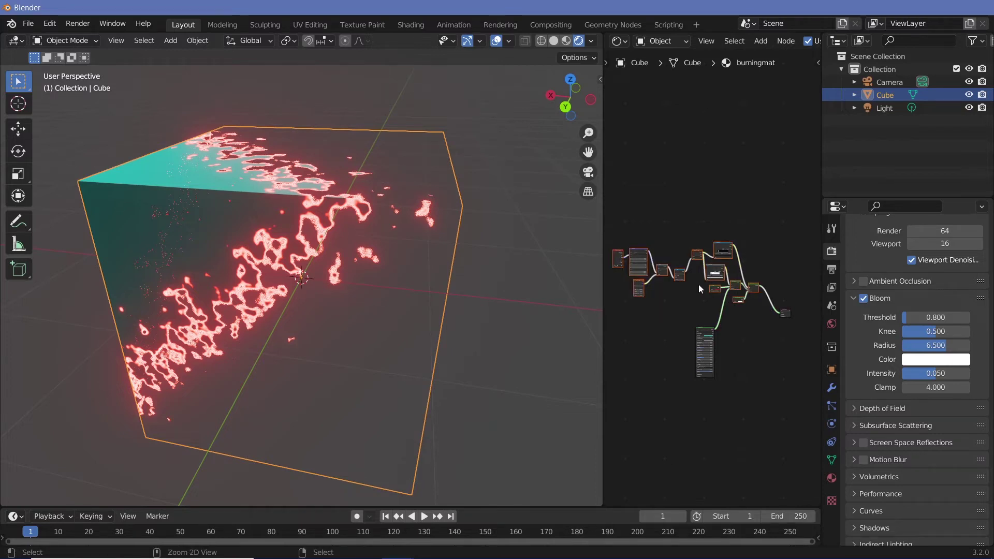
pyautogui.hotkey('ctrl', 'g')
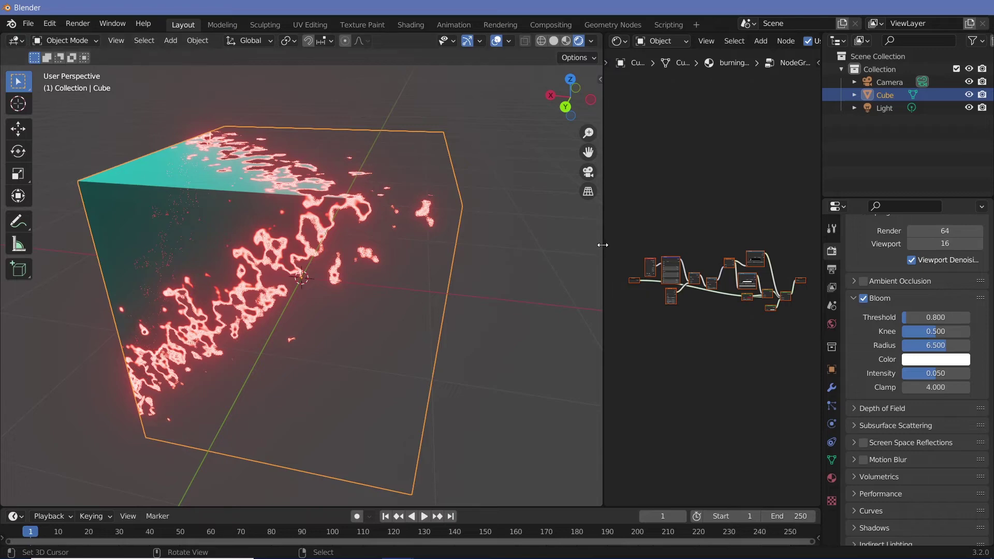
pyautogui.moveTo(602, 243); pyautogui.dragTo(378, 245)
pyautogui.keyDown('ctrl'); pyautogui.moveTo(685, 371); pyautogui.dragTo(740, 305, button='middle'); pyautogui.keyUp('ctrl')
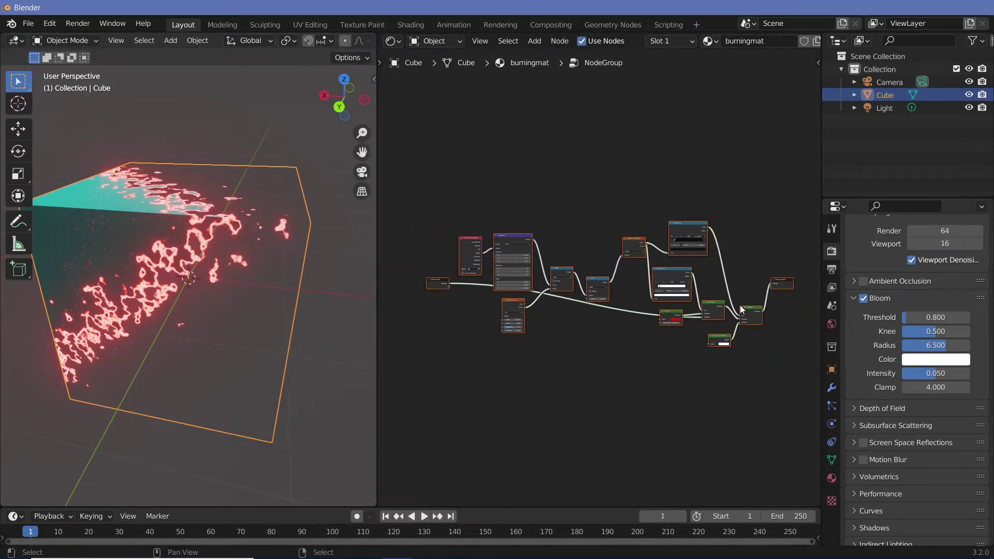
# Locate the Group Input and Group Output nodes and show the node editor's sidebar
pyautogui.click(432, 276)
pyautogui.click(776, 279)
pyautogui.press('n')
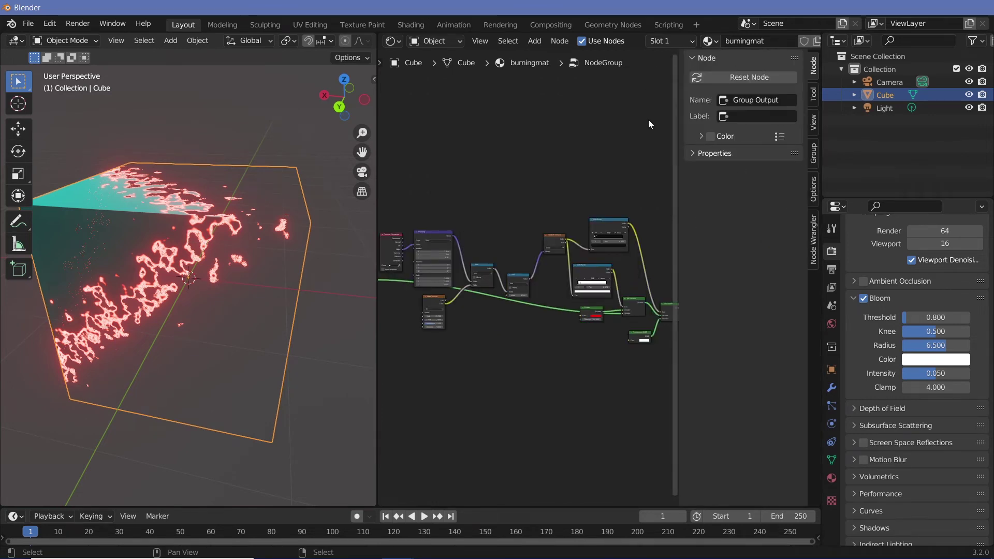
# Try different Location X values on the Mapping node and check how the burnt area shifts across the cube
pyautogui.moveTo(535, 180); pyautogui.dragTo(598, 172, button='middle')
pyautogui.keyDown('ctrl'); pyautogui.moveTo(469, 291); pyautogui.dragTo(522, 297, button='middle'); pyautogui.keyUp('ctrl')
pyautogui.moveTo(600, 228); pyautogui.dragTo(652, 228)
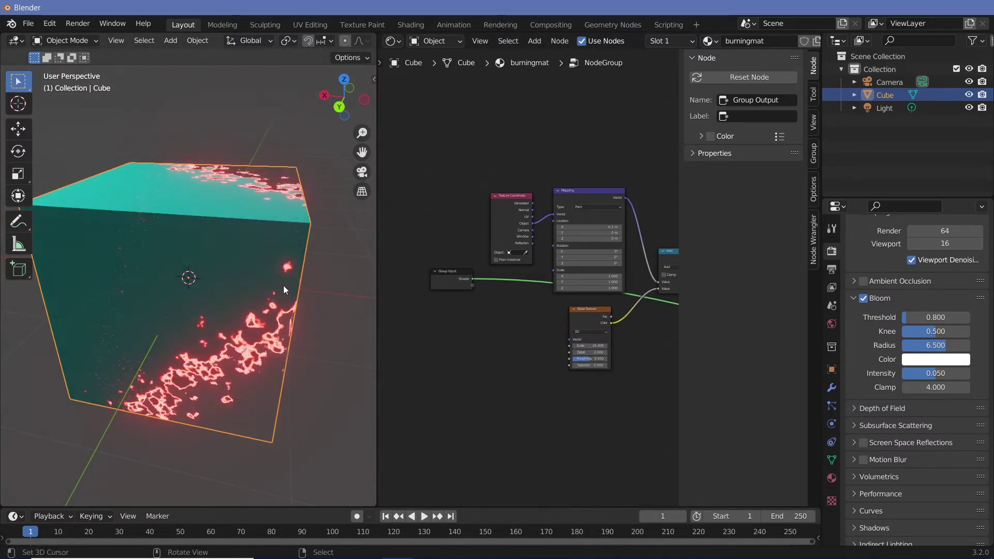
pyautogui.moveTo(284, 285); pyautogui.dragTo(231, 278, button='middle')
pyautogui.moveTo(607, 227)
pyautogui.mouseDown()
pyautogui.moveTo(647, 227)
pyautogui.moveTo(623, 227)
pyautogui.mouseUp()
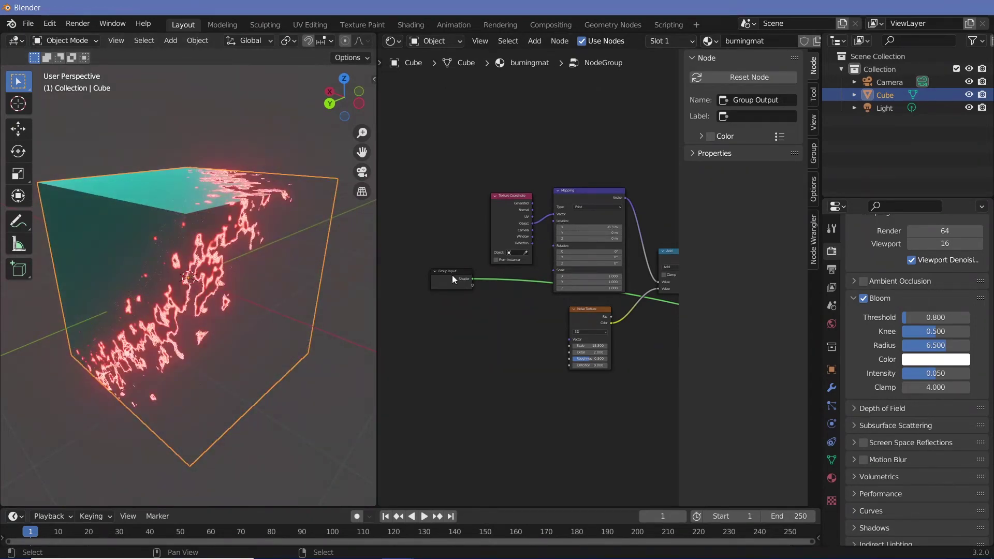
# Make room before the Mapping node, add a Combine XYZ node there, and connect its Vector output to Mapping's Location
pyautogui.moveTo(449, 277); pyautogui.dragTo(449, 323)
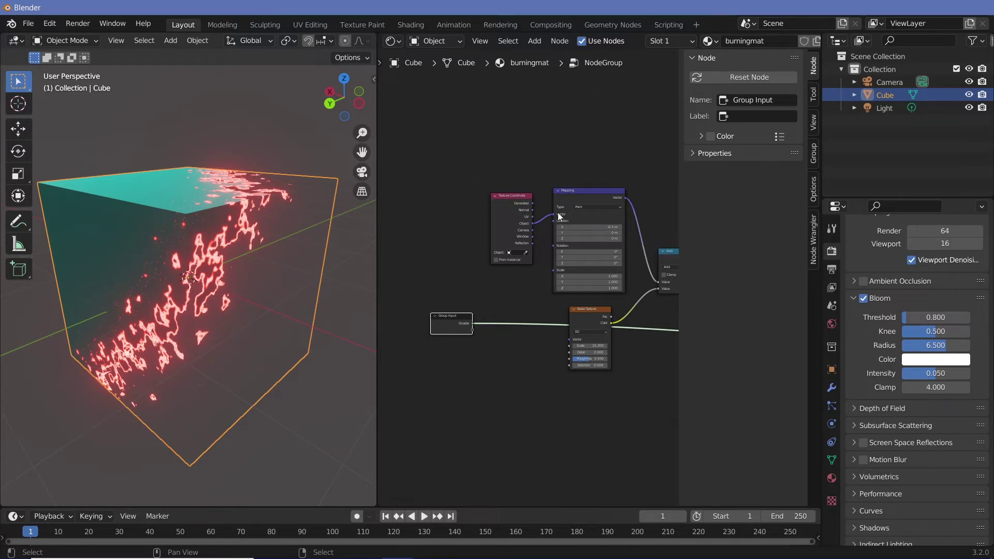
pyautogui.moveTo(502, 205); pyautogui.dragTo(489, 159)
pyautogui.hotkey('shift', 'a')
pyautogui.click(517, 256)
pyautogui.write('co')
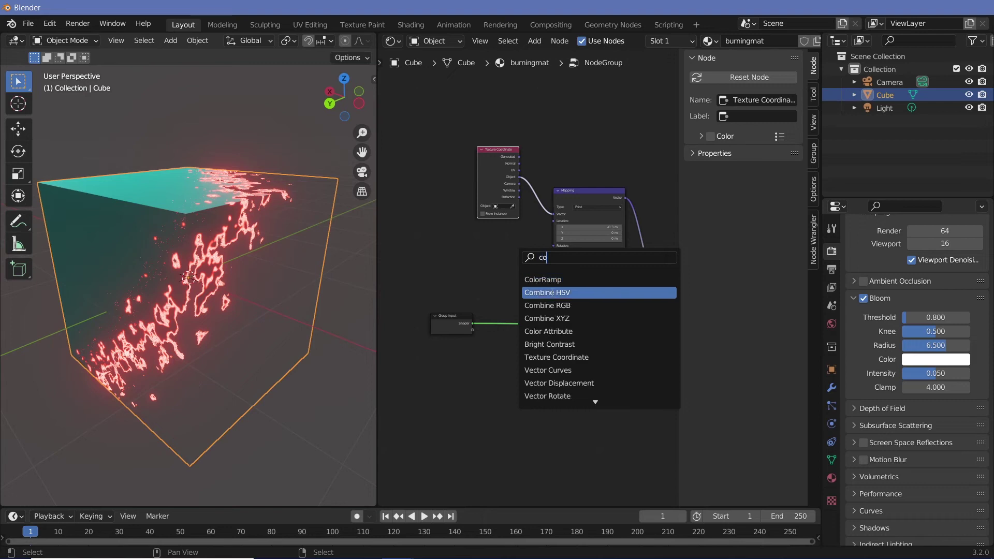
pyautogui.click(551, 318)
pyautogui.click(516, 261)
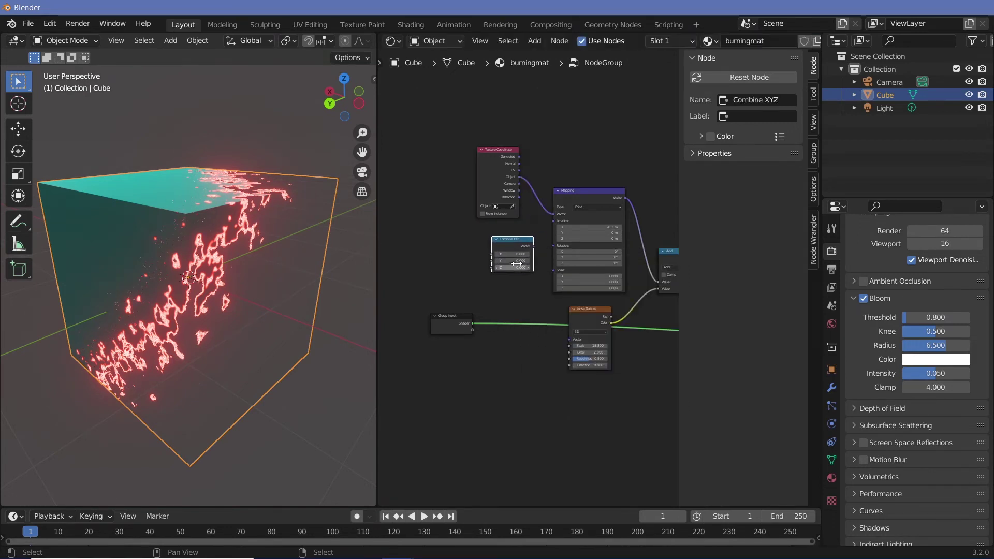
pyautogui.moveTo(533, 246); pyautogui.dragTo(556, 222)
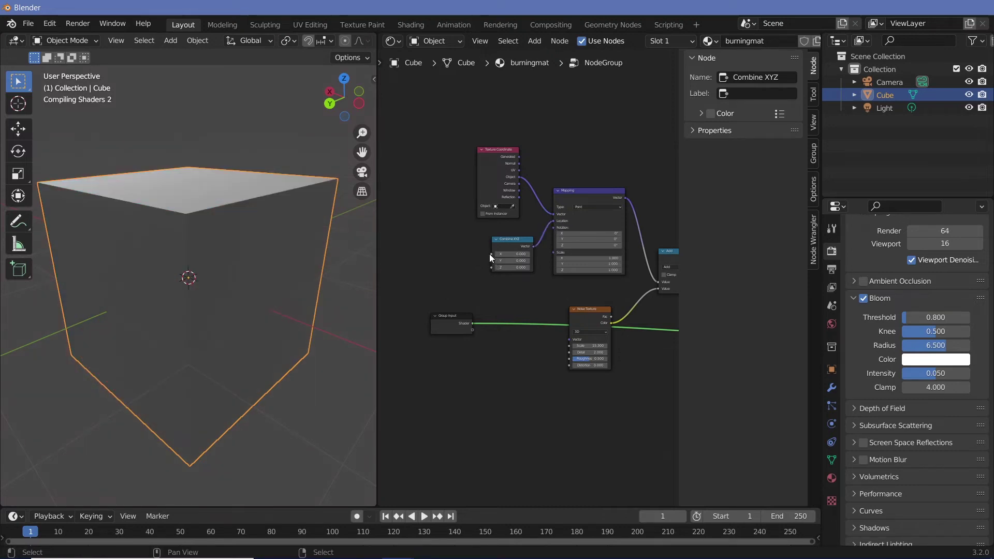
# Expose the Combine XYZ node's X value on the Group Input and rename that group input AreaBurnt
pyautogui.moveTo(489, 254); pyautogui.dragTo(471, 331)
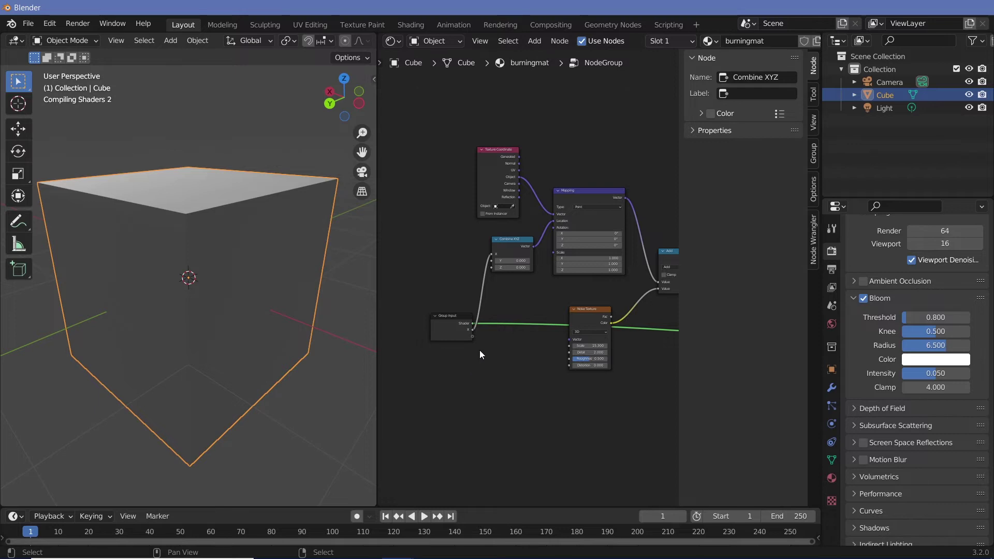
pyautogui.click(813, 156)
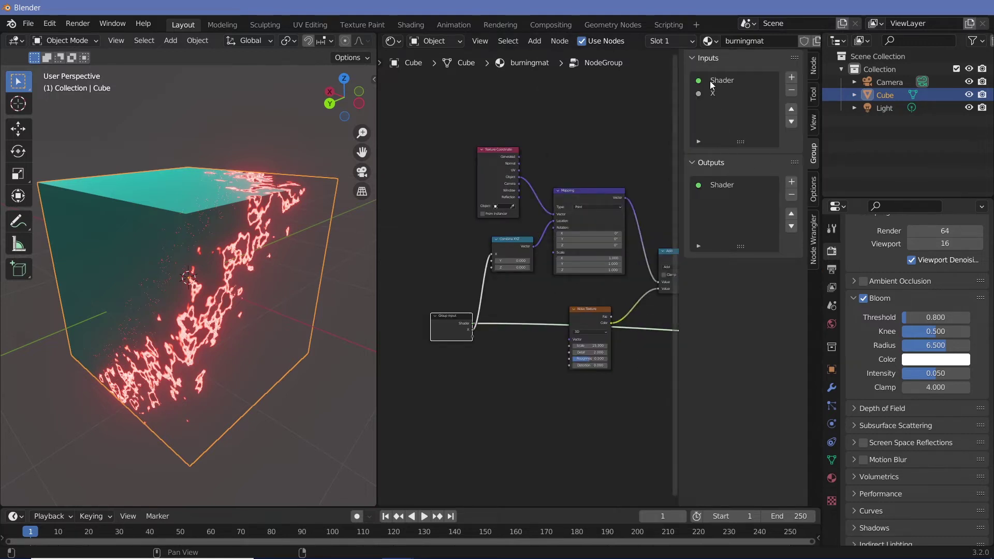
pyautogui.click(715, 94)
pyautogui.doubleClick(717, 95)
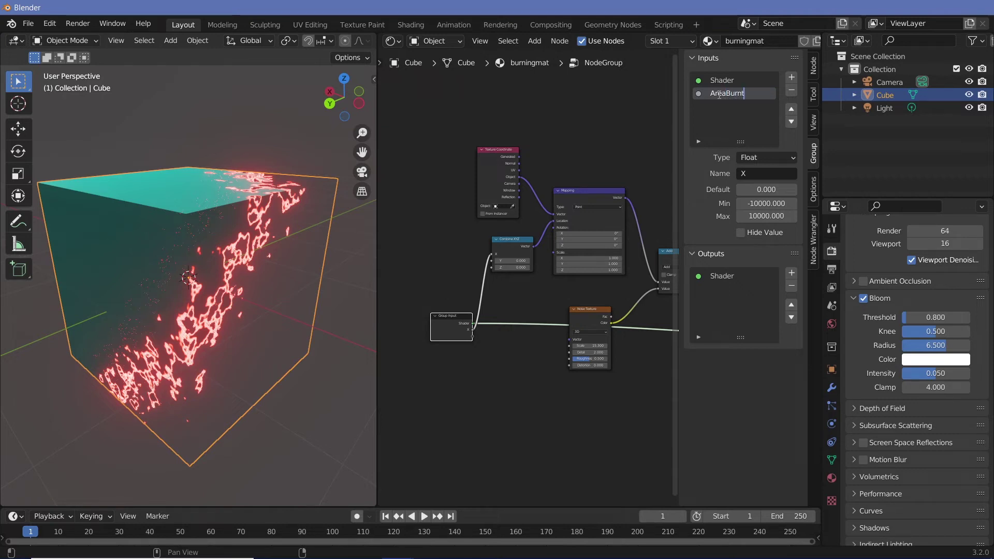
pyautogui.press('Return')
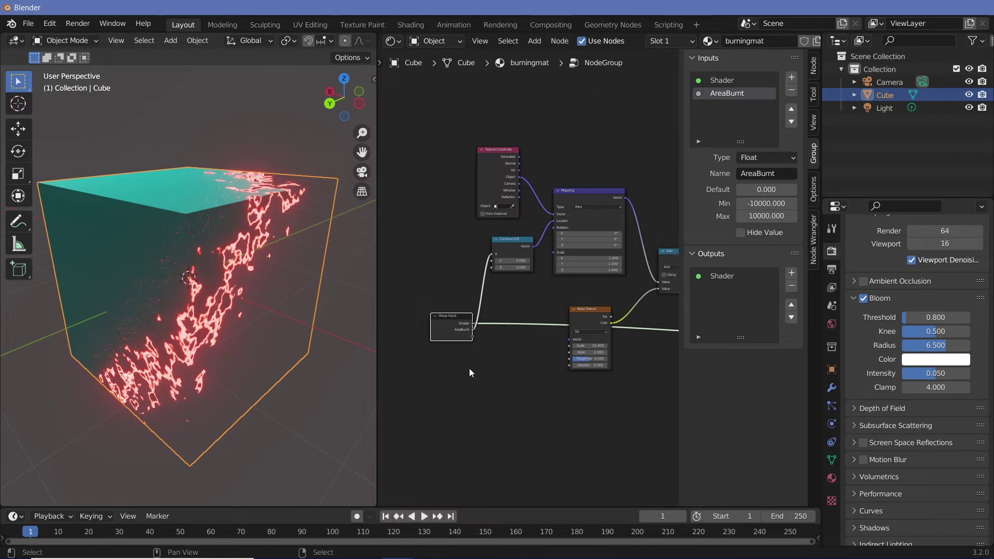
# Move the Noise Texture node clear of the shader link and adjust its Scale to 13.1
pyautogui.keyDown('ctrl'); pyautogui.moveTo(526, 398); pyautogui.dragTo(560, 405, button='middle'); pyautogui.keyUp('ctrl')
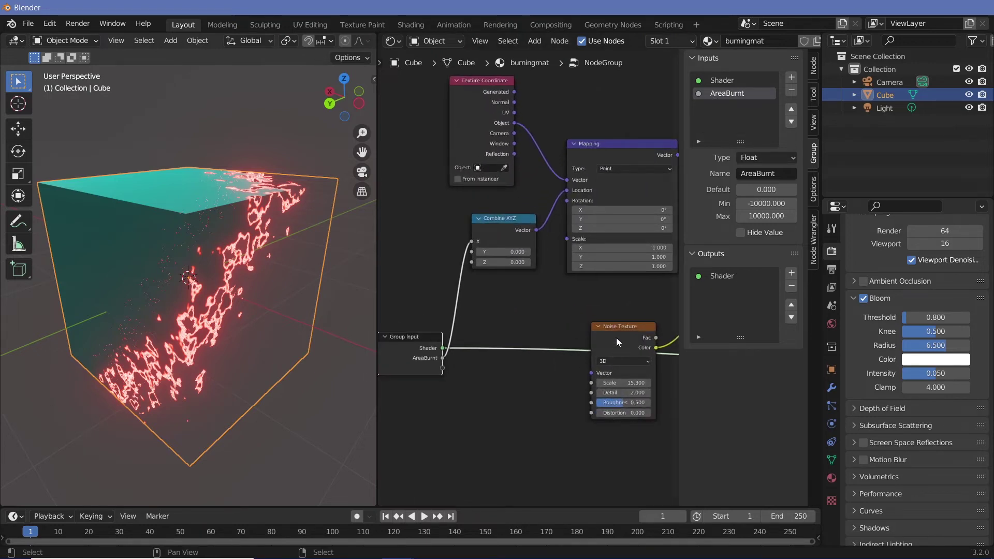
pyautogui.moveTo(616, 338); pyautogui.dragTo(613, 363)
pyautogui.moveTo(551, 417); pyautogui.dragTo(543, 367, button='middle')
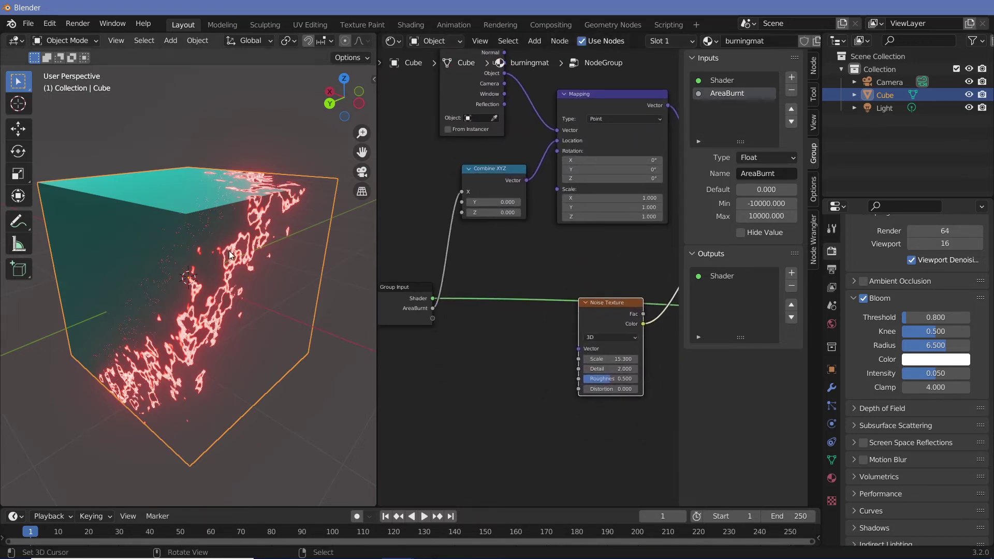
pyautogui.moveTo(614, 358)
pyautogui.mouseDown()
pyautogui.moveTo(707, 358)
pyautogui.moveTo(678, 358)
pyautogui.mouseUp()
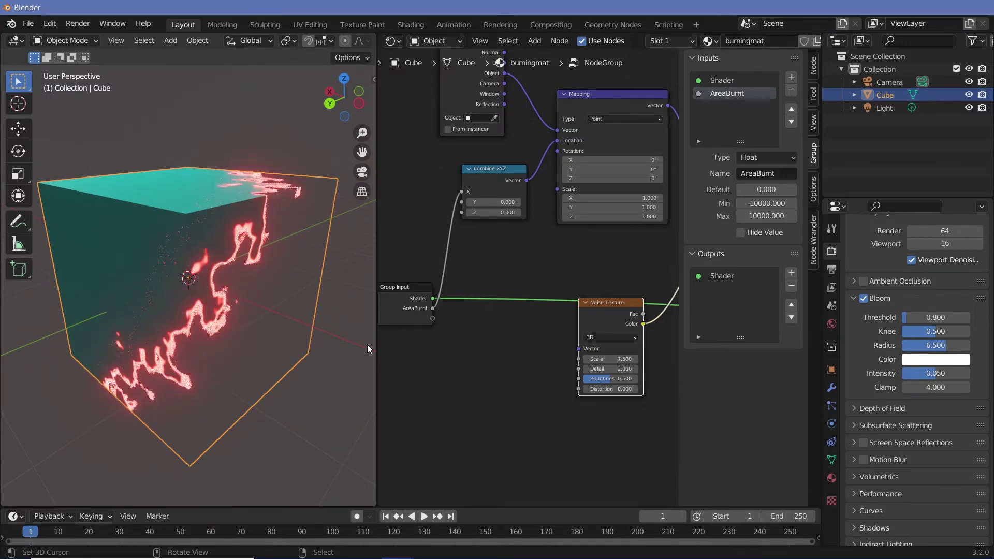
pyautogui.moveTo(616, 358)
pyautogui.mouseDown()
pyautogui.moveTo(735, 358)
pyautogui.moveTo(694, 359)
pyautogui.mouseUp()
pyautogui.moveTo(880, 358); pyautogui.dragTo(704, 359)
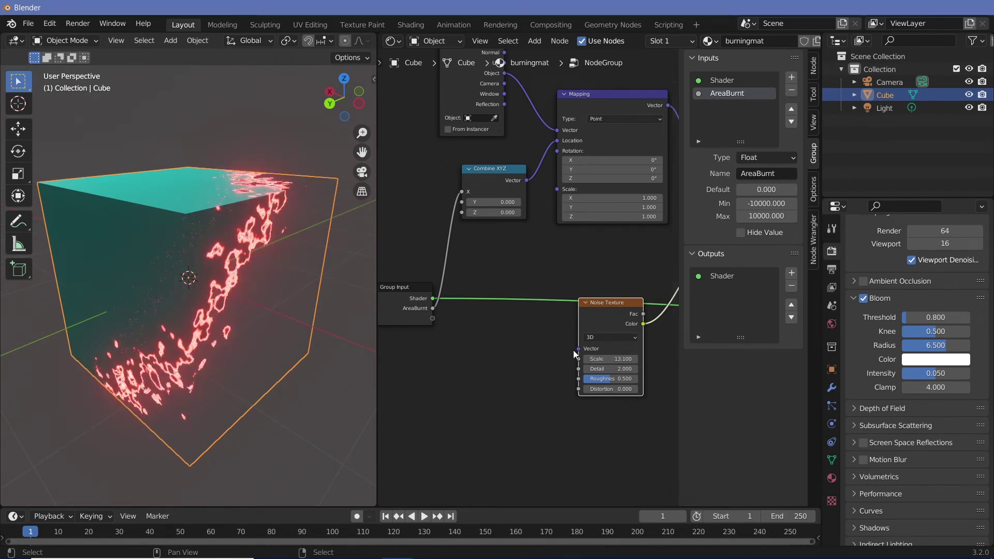
# Expose the Noise Texture's Scale on the Group Input and rename that group input Detail
pyautogui.moveTo(578, 359); pyautogui.dragTo(432, 317)
pyautogui.doubleClick(720, 106)
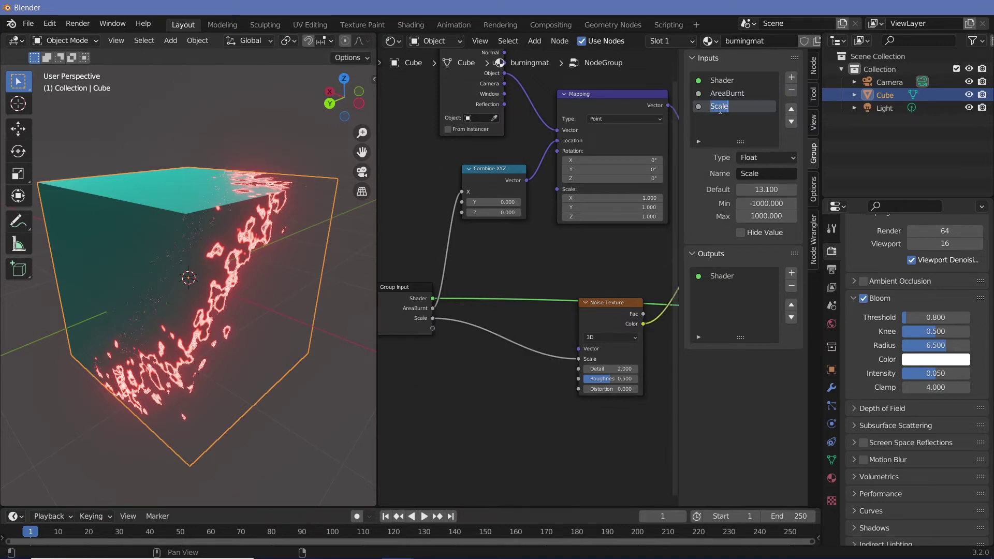
pyautogui.write('Detail')
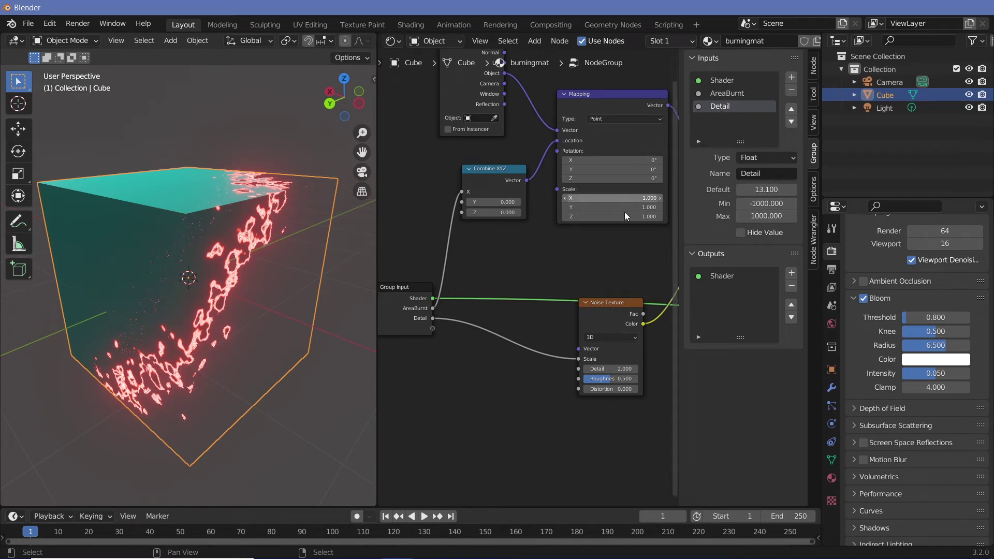
# Expose the Emission node's Color on the Group Input and rename that group input FlameColour
pyautogui.scroll(-3, 607, 257)
pyautogui.moveTo(621, 257); pyautogui.dragTo(459, 251, button='middle')
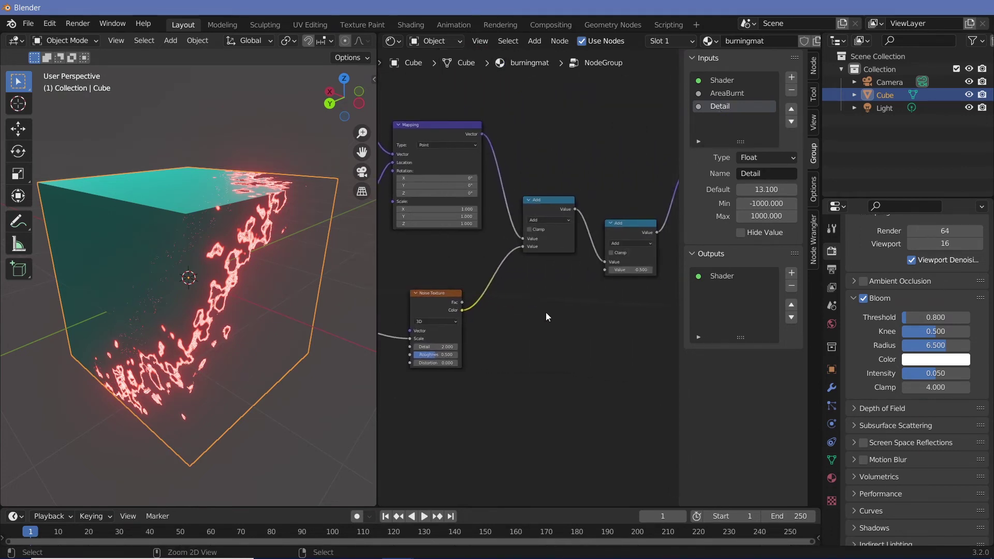
pyautogui.scroll(-3, 571, 339)
pyautogui.moveTo(570, 339); pyautogui.dragTo(588, 356, button='middle')
pyautogui.keyDown('ctrl'); pyautogui.moveTo(583, 356); pyautogui.dragTo(596, 393, button='middle'); pyautogui.keyUp('ctrl')
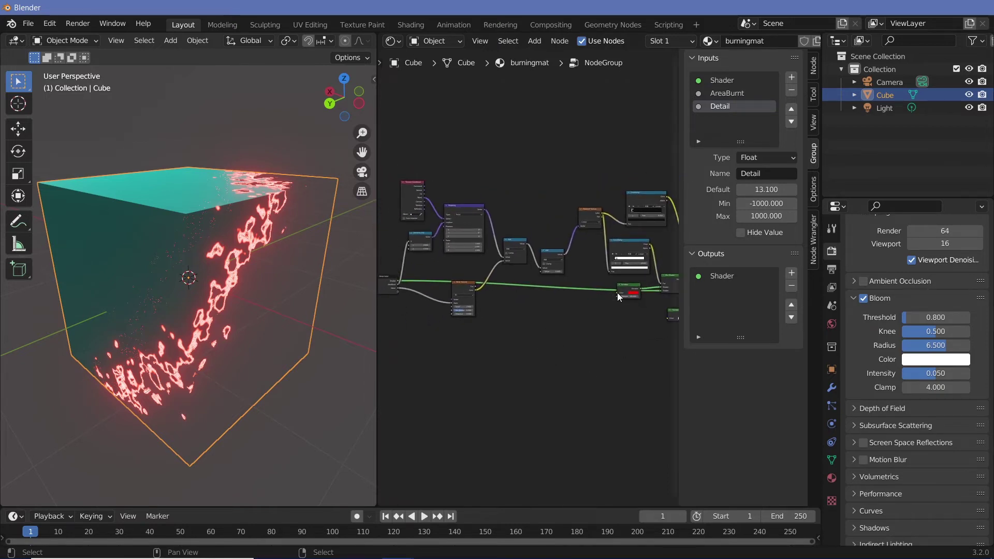
pyautogui.moveTo(617, 293); pyautogui.dragTo(429, 291)
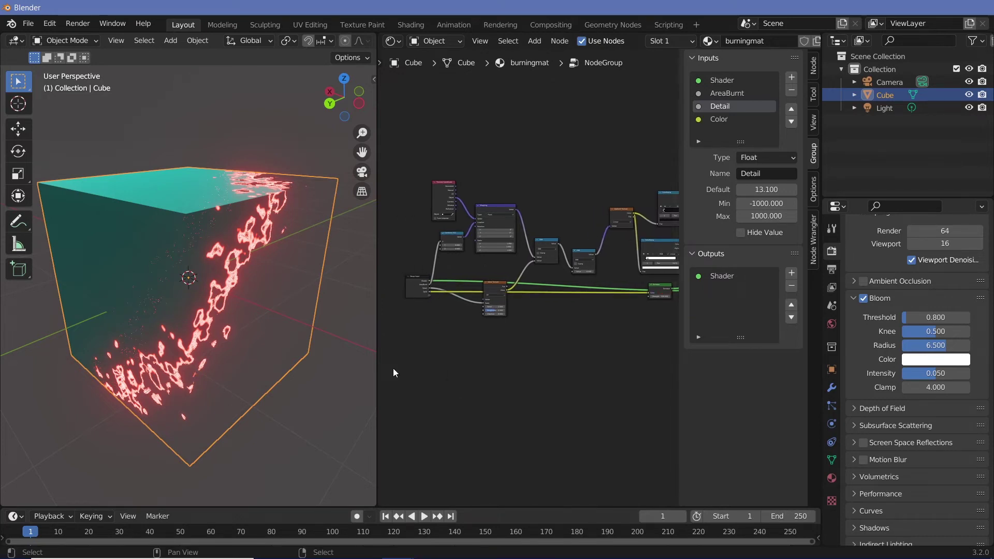
pyautogui.doubleClick(720, 121)
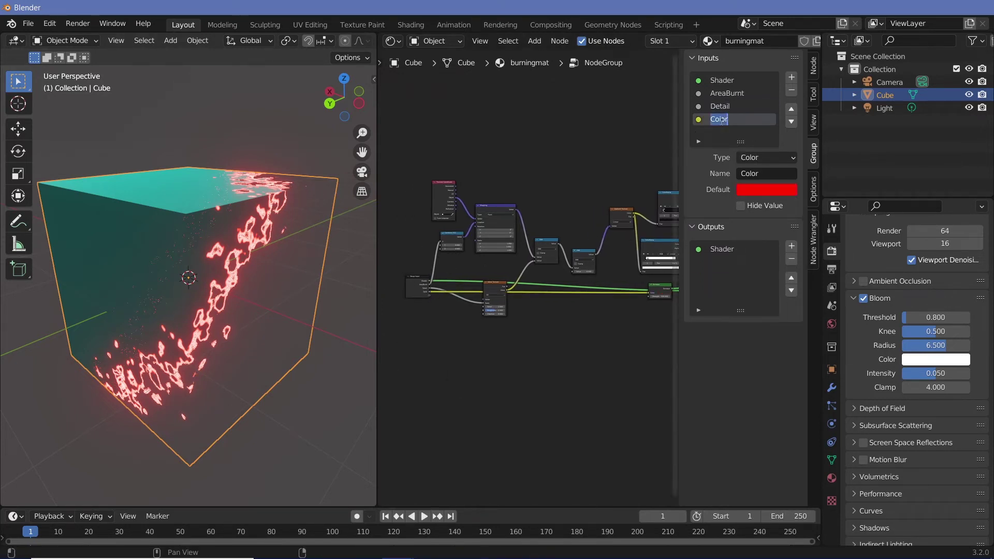
pyautogui.write('B')
pyautogui.write('lameColour')
pyautogui.press('Return')
# Expose the Emission node's Strength on the Group Input and rename that group input FlameBrightness
pyautogui.scroll(2, 616, 376)
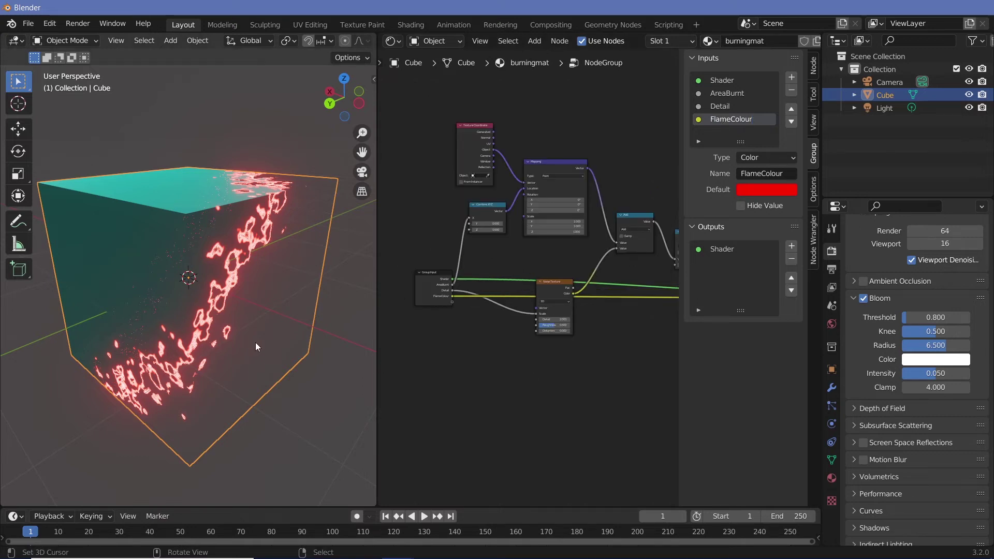
pyautogui.moveTo(623, 359); pyautogui.dragTo(381, 361, button='middle')
pyautogui.scroll(3, 528, 290)
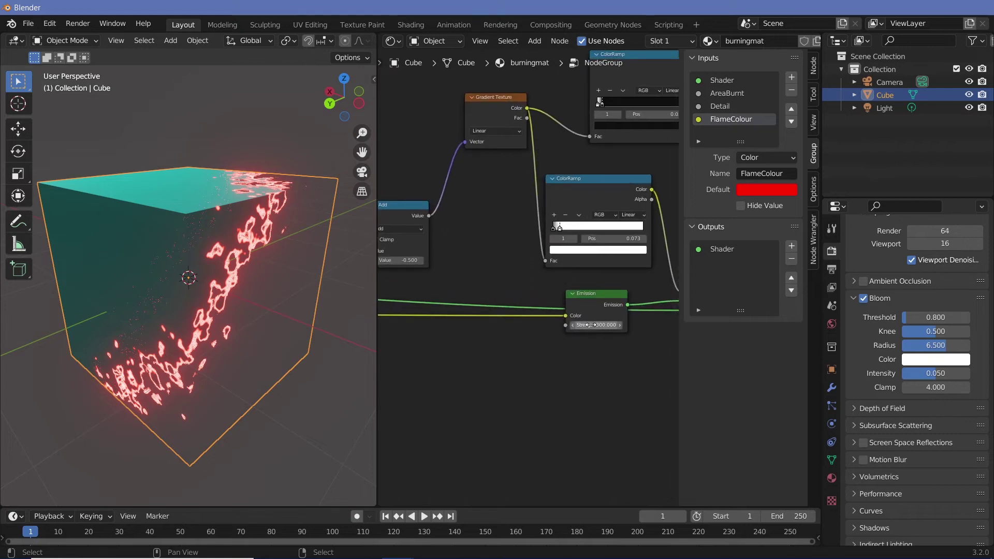
pyautogui.moveTo(521, 378); pyautogui.dragTo(610, 370, button='middle')
pyautogui.scroll(-9, 561, 439)
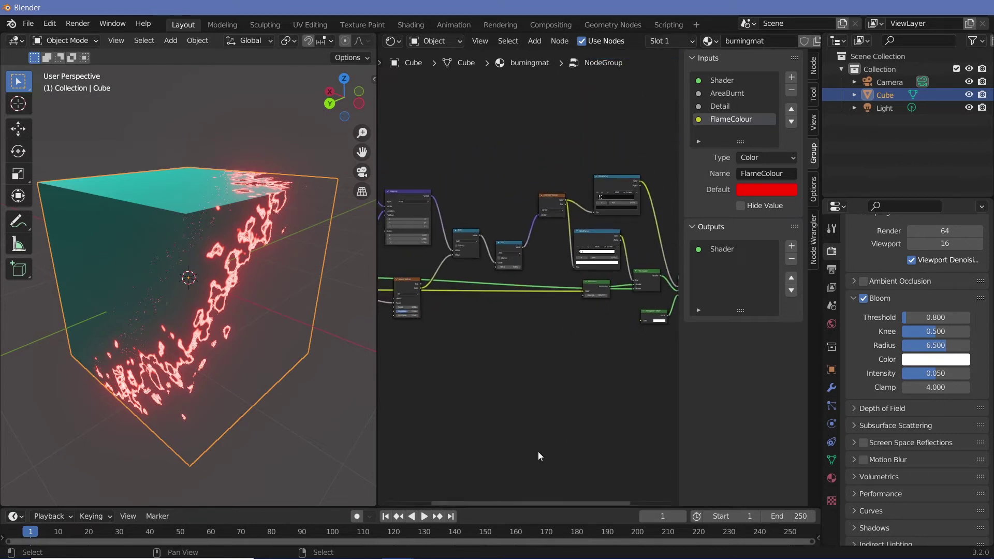
pyautogui.moveTo(539, 387); pyautogui.dragTo(616, 387, button='middle')
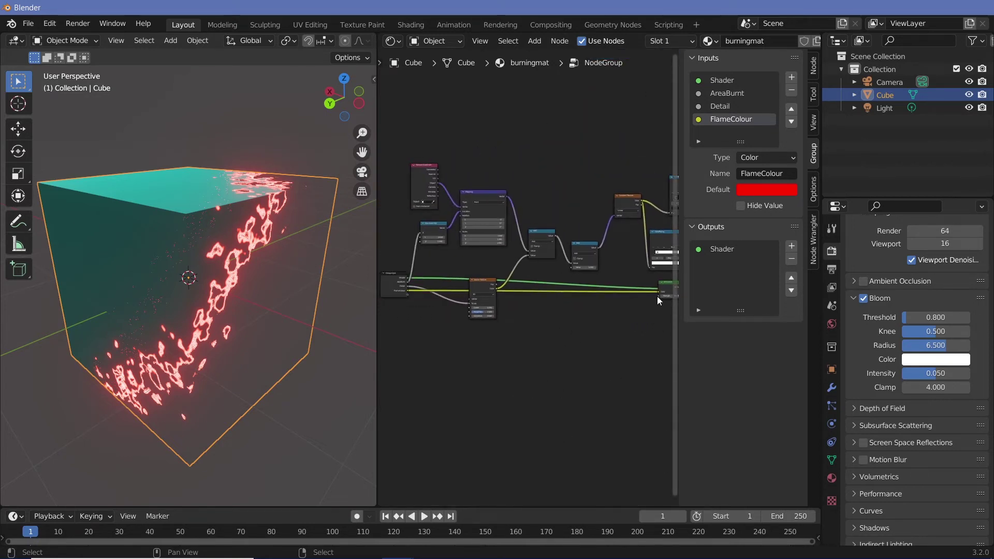
pyautogui.moveTo(657, 296); pyautogui.dragTo(407, 294)
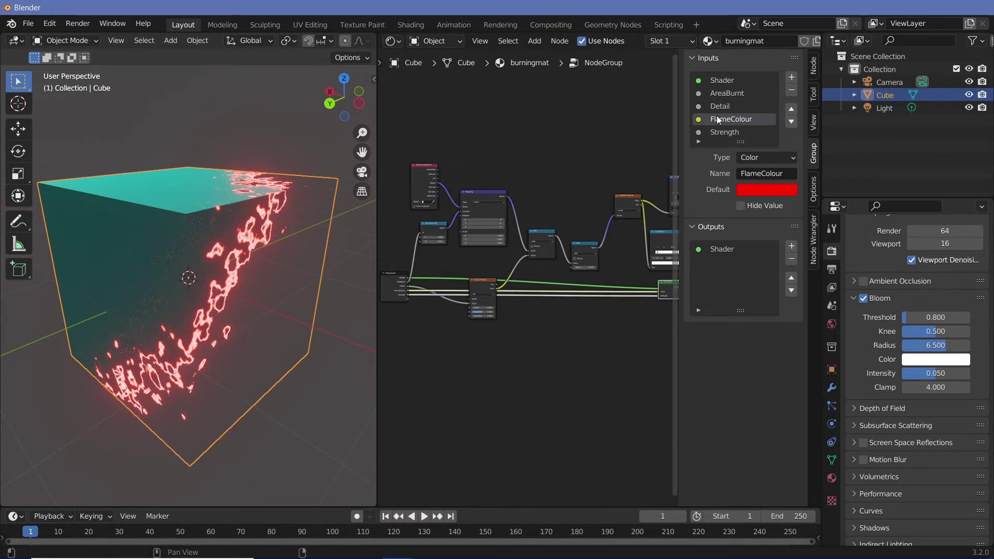
pyautogui.click(722, 132)
pyautogui.doubleClick(722, 132)
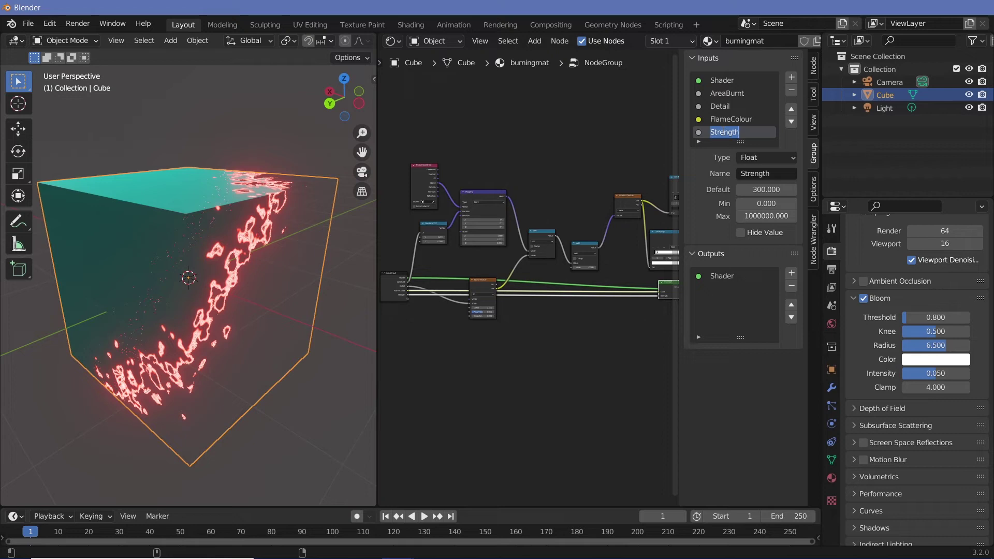
pyautogui.write('FlameBrightness')
pyautogui.press('Return')
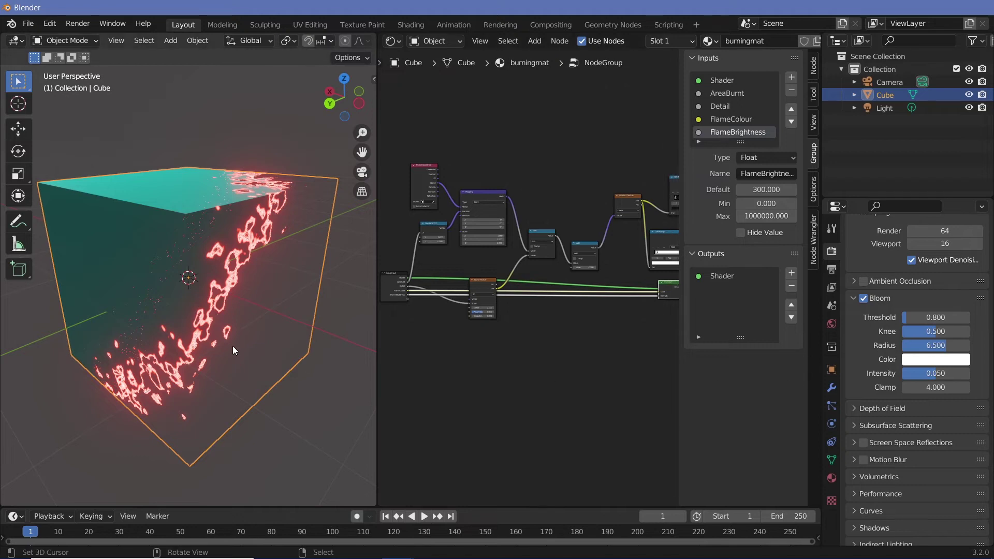
# Leave the node group and place its node between the Principled BSDF and the Material Output
pyautogui.moveTo(234, 351); pyautogui.dragTo(211, 334, button='middle')
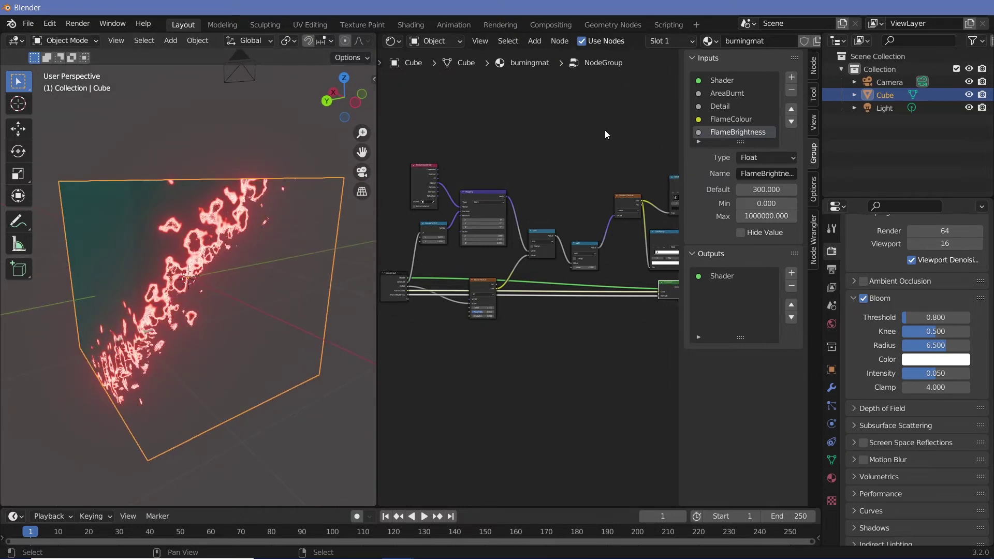
pyautogui.press('n')
pyautogui.scroll(-4, 600, 42)
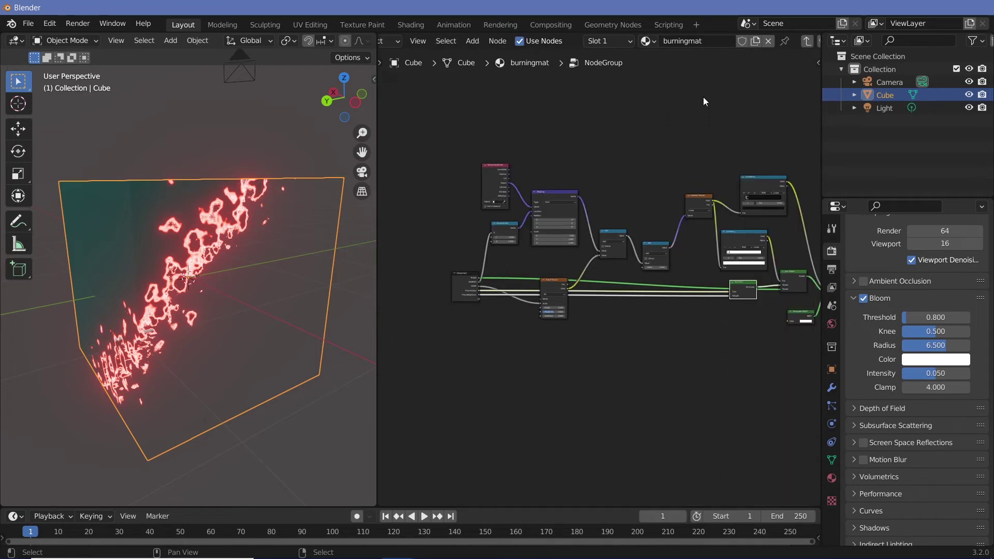
pyautogui.click(805, 41)
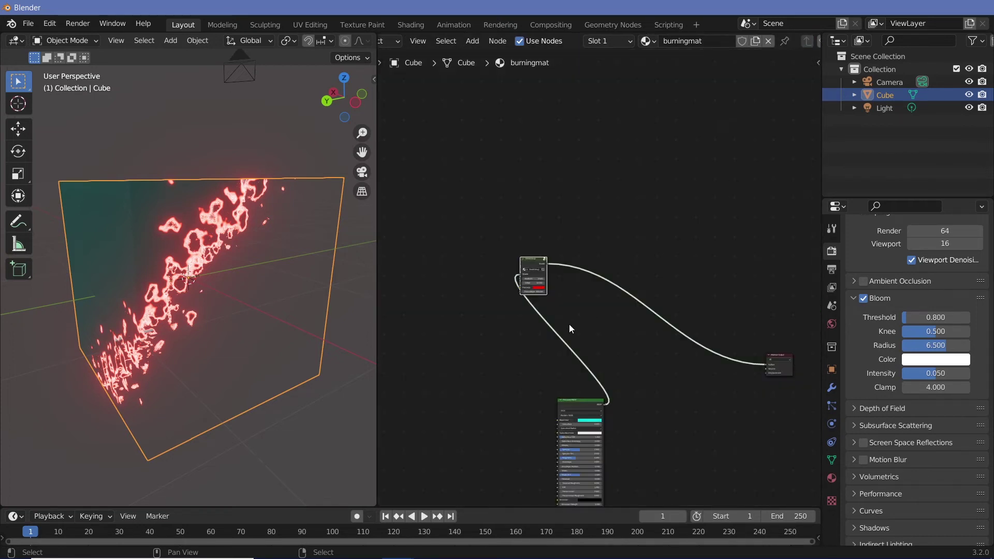
pyautogui.moveTo(537, 264); pyautogui.dragTo(683, 375)
pyautogui.keyDown('ctrl'); pyautogui.moveTo(698, 417); pyautogui.dragTo(584, 204, button='middle'); pyautogui.keyUp('ctrl')
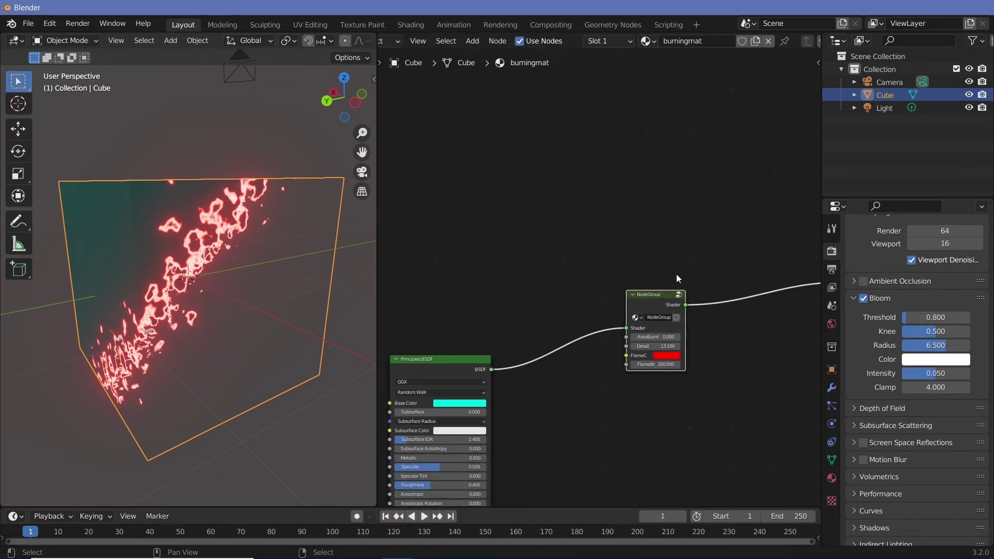
# Show the group node's properties and rename the node group BurningMaterialNode
pyautogui.press('n')
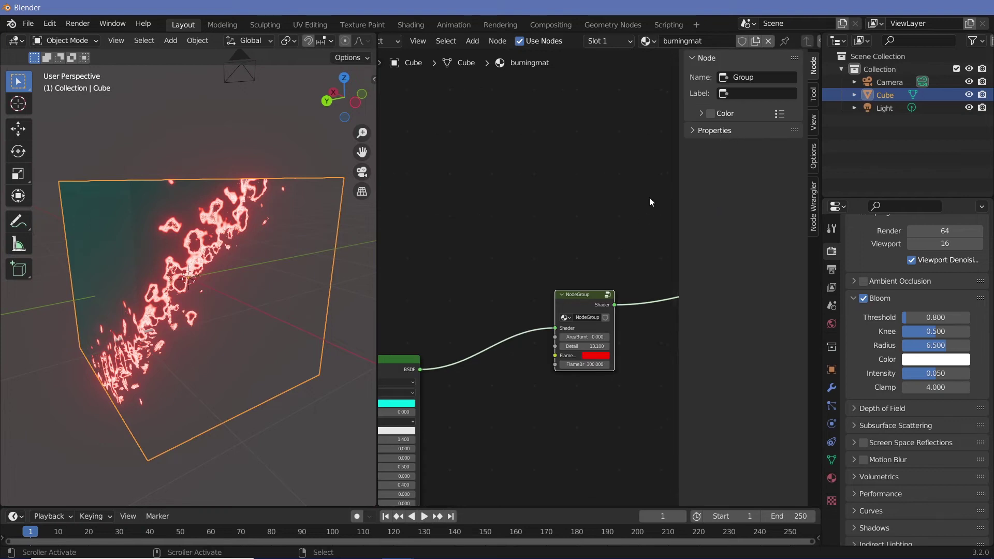
pyautogui.click(709, 131)
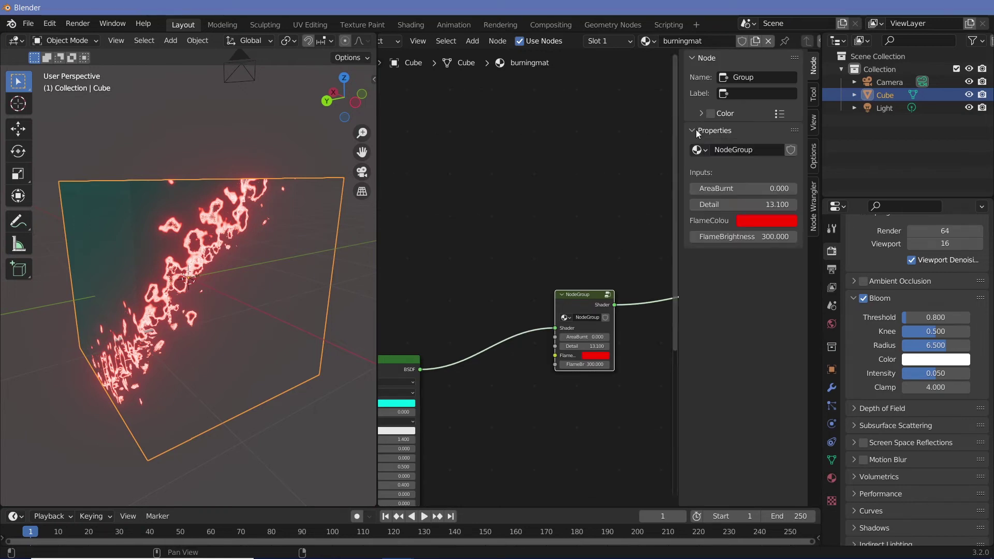
pyautogui.doubleClick(746, 152)
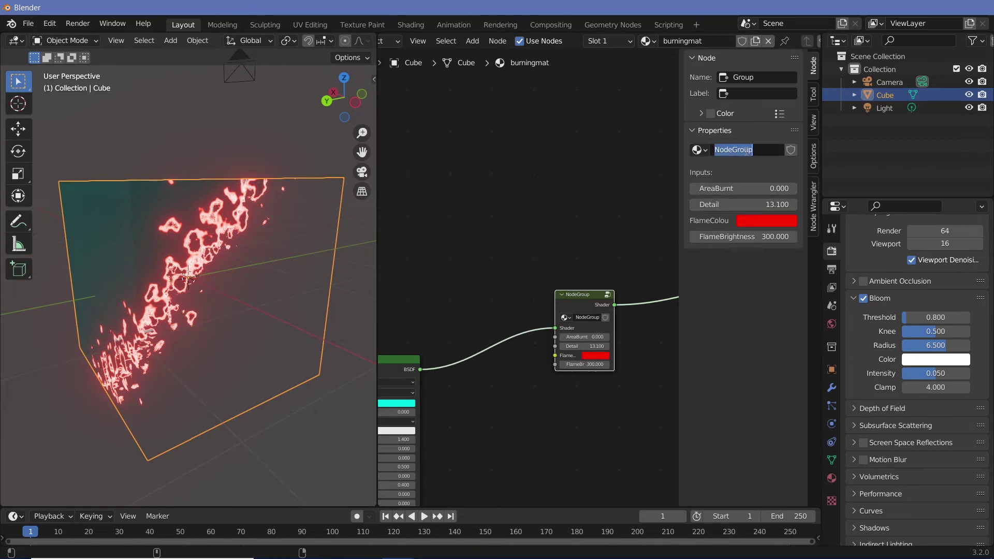
pyautogui.write('BurningMa')
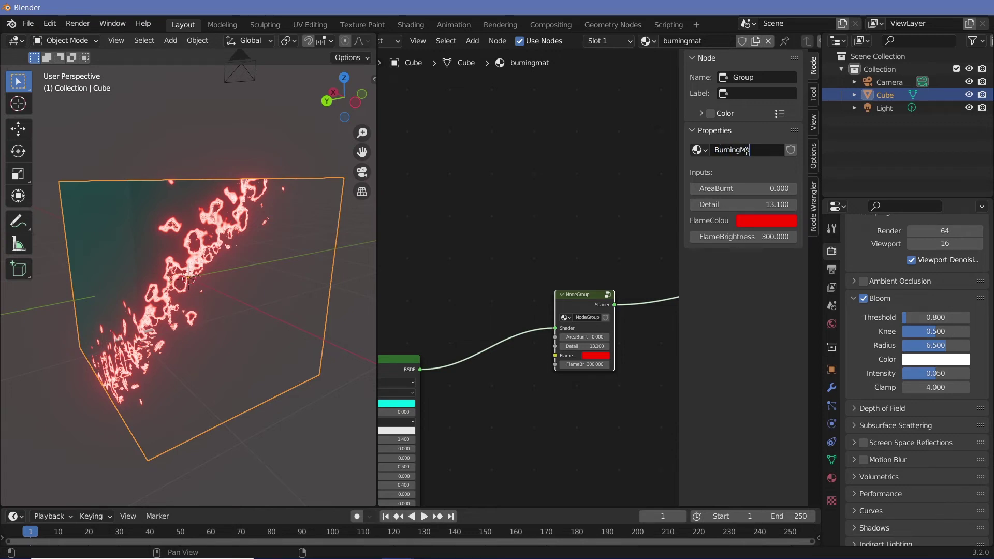
pyautogui.write('terial')
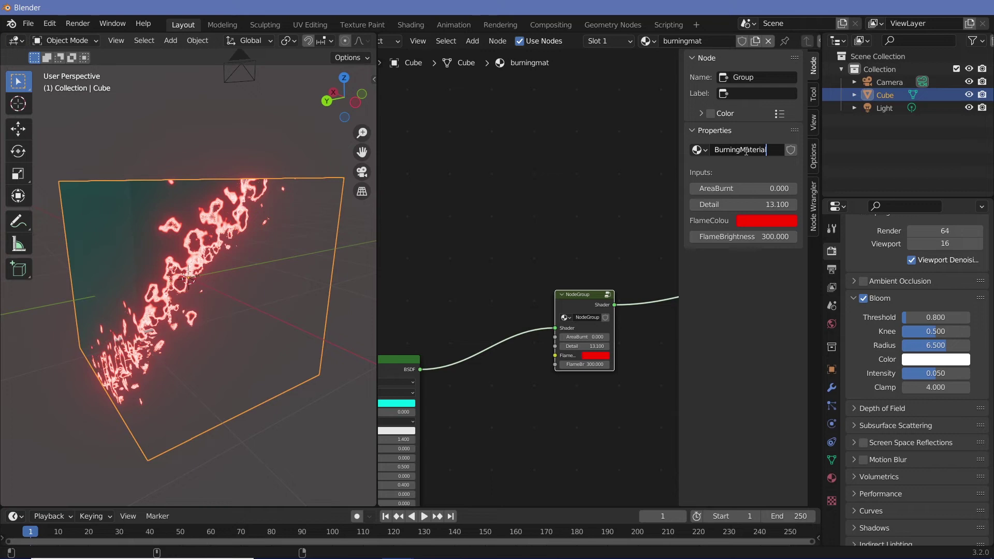
pyautogui.write('Node')
pyautogui.press('Return')
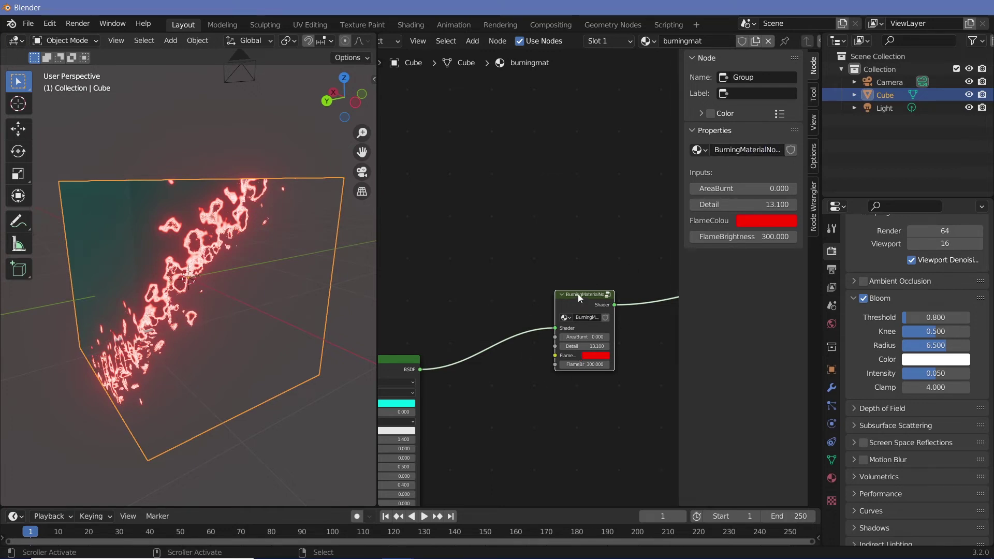
# Tidy the layout by moving the Principled BSDF node up beside the BurningMaterialNode group node
pyautogui.moveTo(587, 297); pyautogui.dragTo(593, 311)
pyautogui.moveTo(532, 355); pyautogui.dragTo(604, 326, button='middle')
pyautogui.moveTo(446, 331); pyautogui.dragTo(490, 239)
pyautogui.moveTo(586, 343); pyautogui.dragTo(525, 336, button='middle')
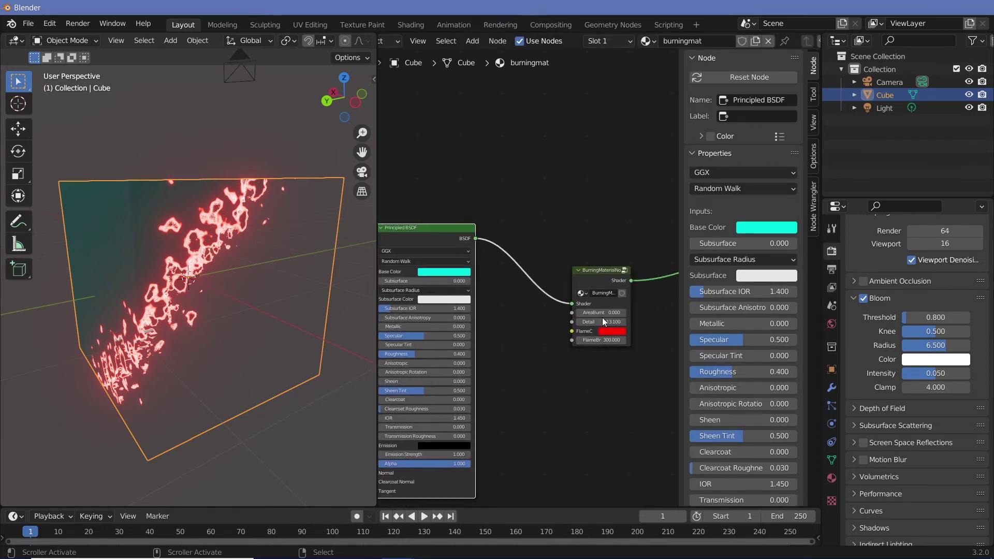
# Enlarge the timeline, adjust AreaBurnt to 3.6 so the cube is unburnt, and keyframe it at frame 1
pyautogui.moveTo(600, 313)
pyautogui.mouseDown()
pyautogui.moveTo(632, 312)
pyautogui.moveTo(580, 313)
pyautogui.moveTo(595, 313)
pyautogui.mouseUp()
pyautogui.moveTo(311, 506); pyautogui.dragTo(330, 467)
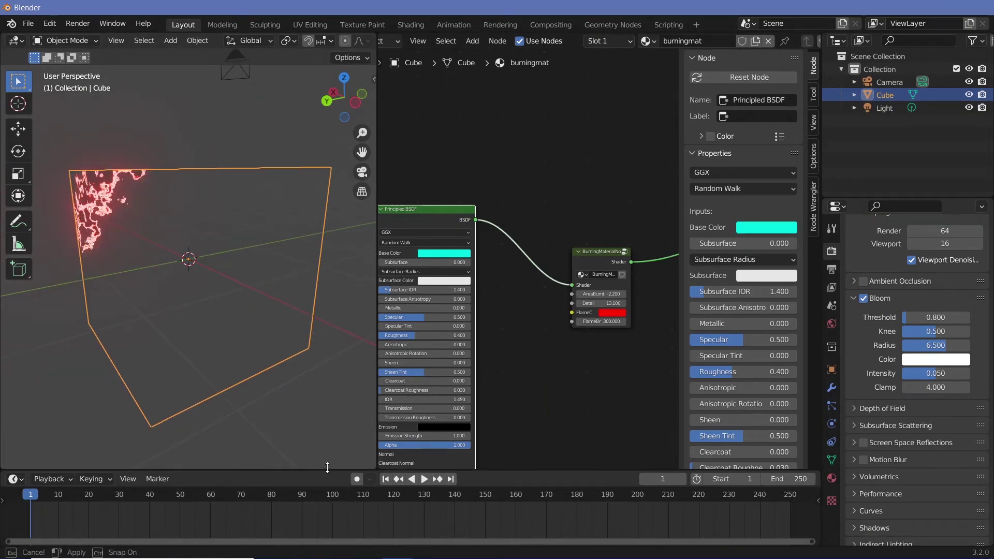
pyautogui.moveTo(595, 294)
pyautogui.mouseDown()
pyautogui.moveTo(623, 294)
pyautogui.moveTo(603, 294)
pyautogui.mouseUp()
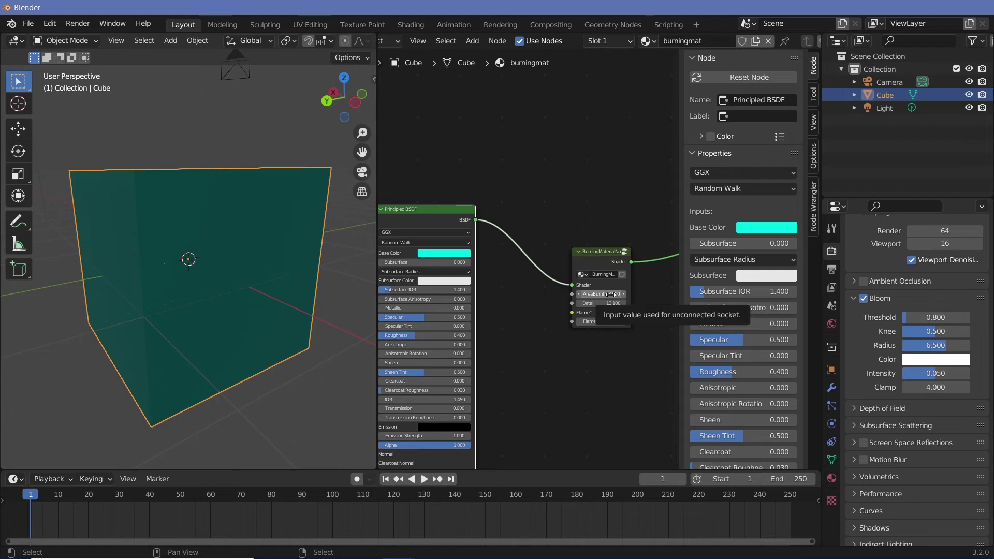
# At frame 250, lower AreaBurnt until the cube is completely burnt away and keyframe it
pyautogui.click(791, 498)
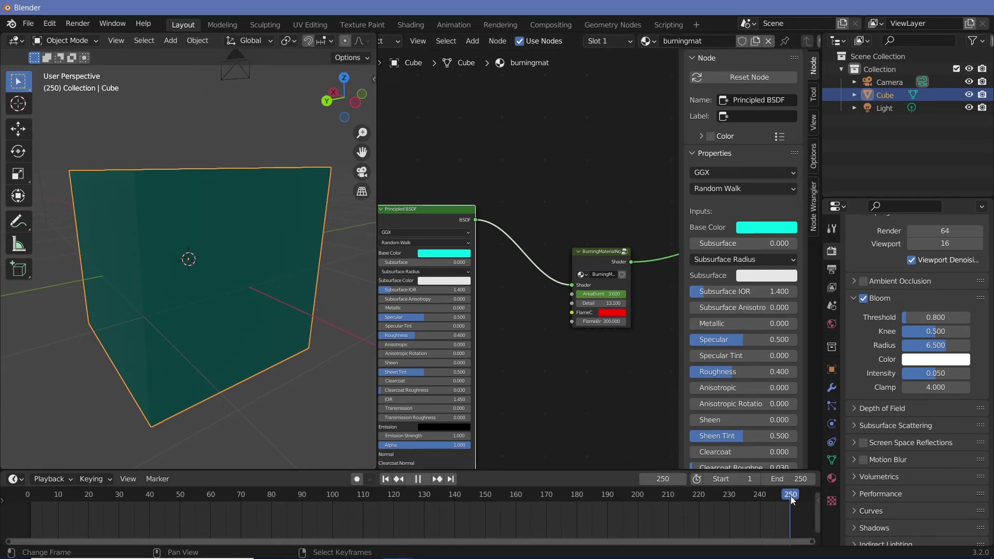
pyautogui.moveTo(605, 294); pyautogui.dragTo(448, 293)
pyautogui.moveTo(534, 294); pyautogui.dragTo(532, 294)
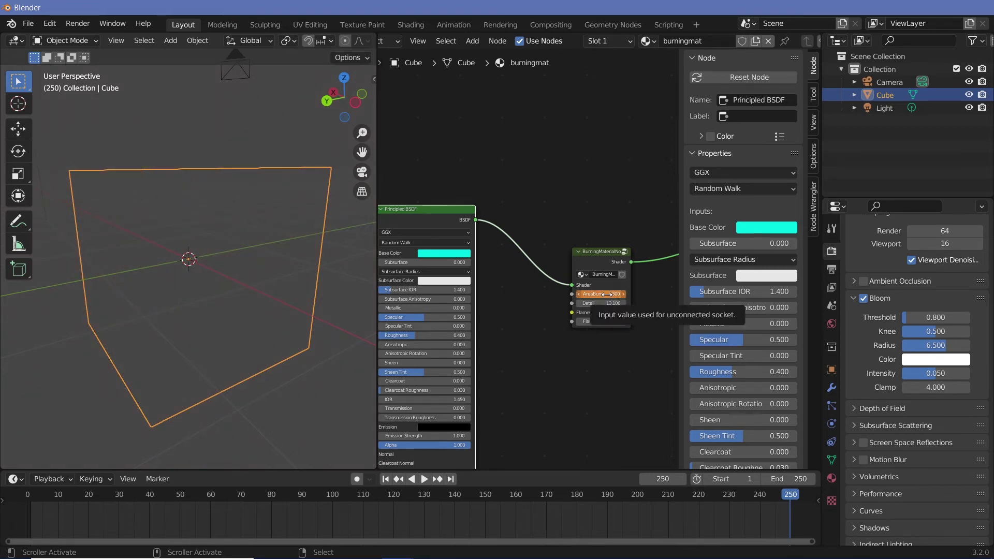
pyautogui.press('i')
# Return to the beginning of the timeline and play the animation to check how the cube burns away
pyautogui.moveTo(782, 496); pyautogui.dragTo(46, 495)
pyautogui.press('space')
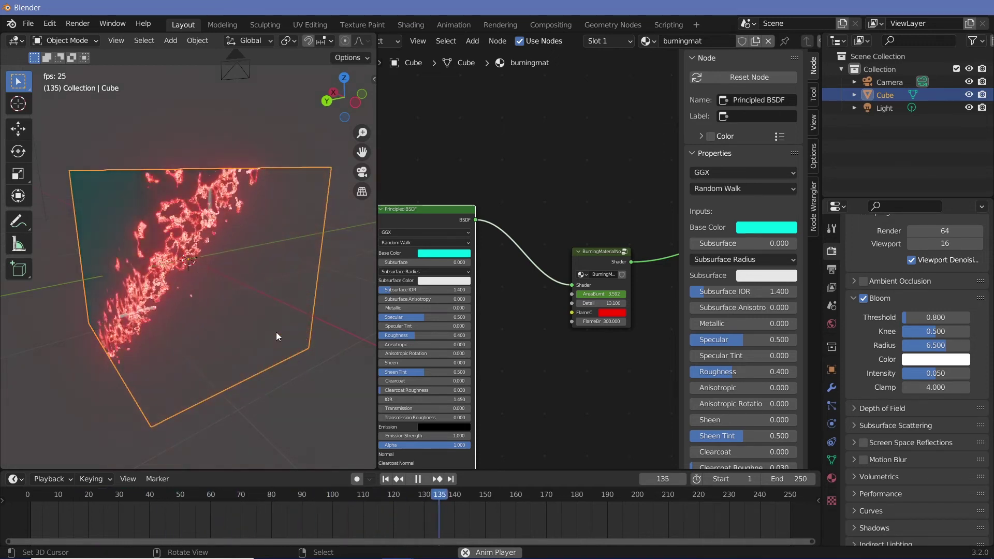
pyautogui.press('space')
# Widen the 3D viewport, hide its overlays, and resume playing the burning animation
pyautogui.moveTo(377, 140); pyautogui.dragTo(479, 141)
pyautogui.click(441, 41)
pyautogui.press('space')
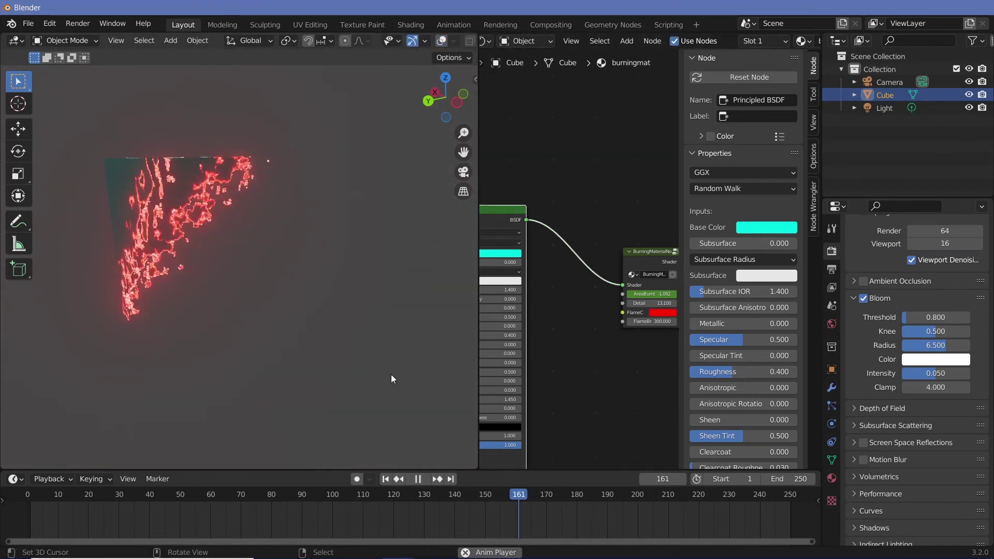
# Replay the burning animation from an earlier frame, view the cube from several angles, and scrub back to frame 116
pyautogui.press('space')
pyautogui.moveTo(471, 501); pyautogui.dragTo(187, 501)
pyautogui.press('space')
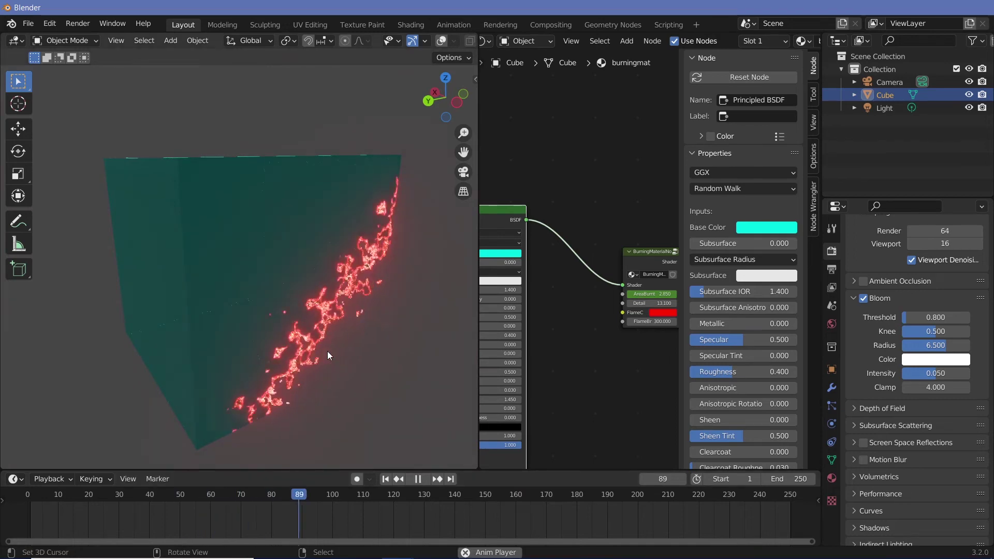
pyautogui.moveTo(327, 351)
pyautogui.mouseDown(button='middle')
pyautogui.moveTo(356, 317)
pyautogui.moveTo(386, 351)
pyautogui.moveTo(387, 270)
pyautogui.moveTo(353, 288)
pyautogui.moveTo(242, 247)
pyautogui.mouseUp(button='middle')
pyautogui.press('space')
pyautogui.press('space')
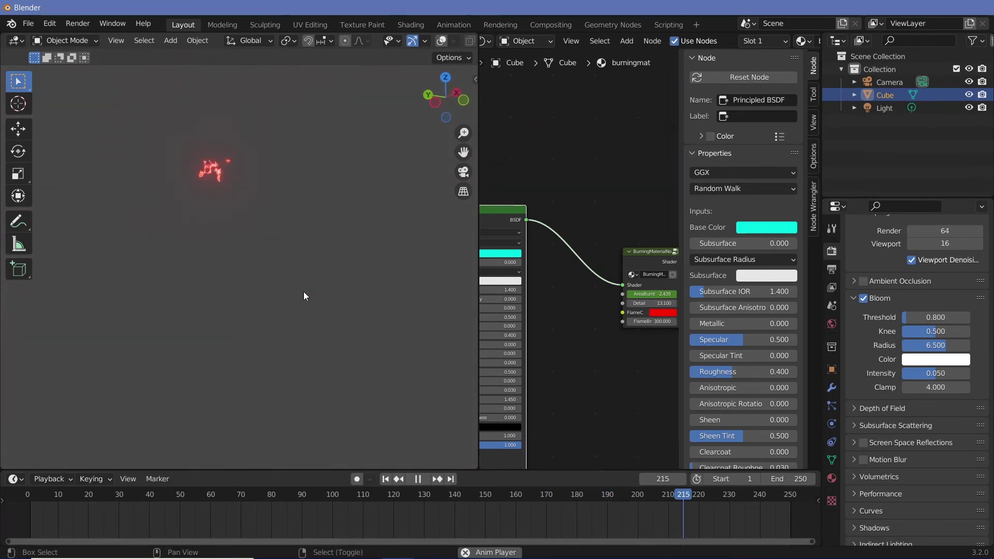
pyautogui.moveTo(304, 291); pyautogui.dragTo(384, 315, button='middle')
pyautogui.moveTo(650, 497); pyautogui.dragTo(382, 497)
# Select the BurningMaterialNode group node and turn the viewport overlays back on
pyautogui.moveTo(592, 445); pyautogui.dragTo(529, 428, button='middle')
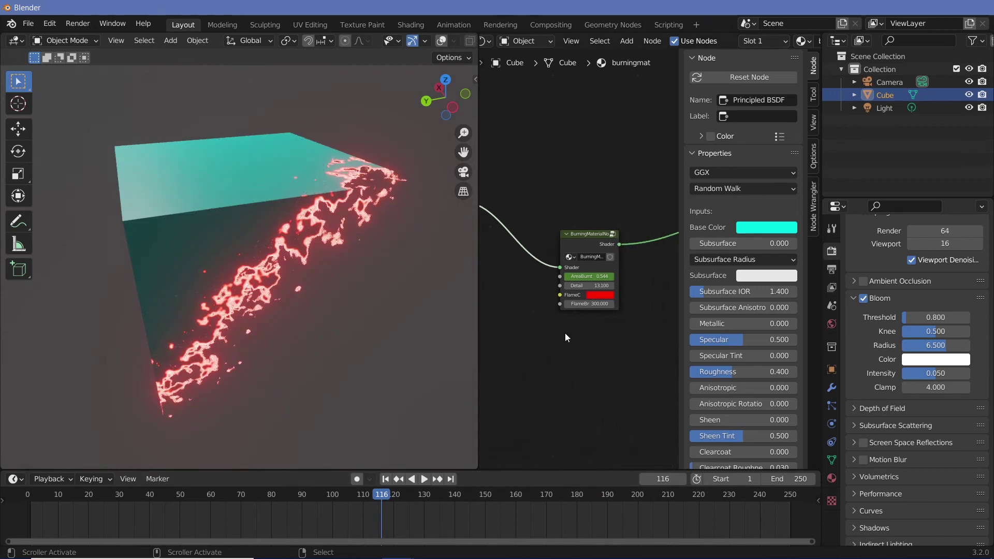
pyautogui.click(591, 234)
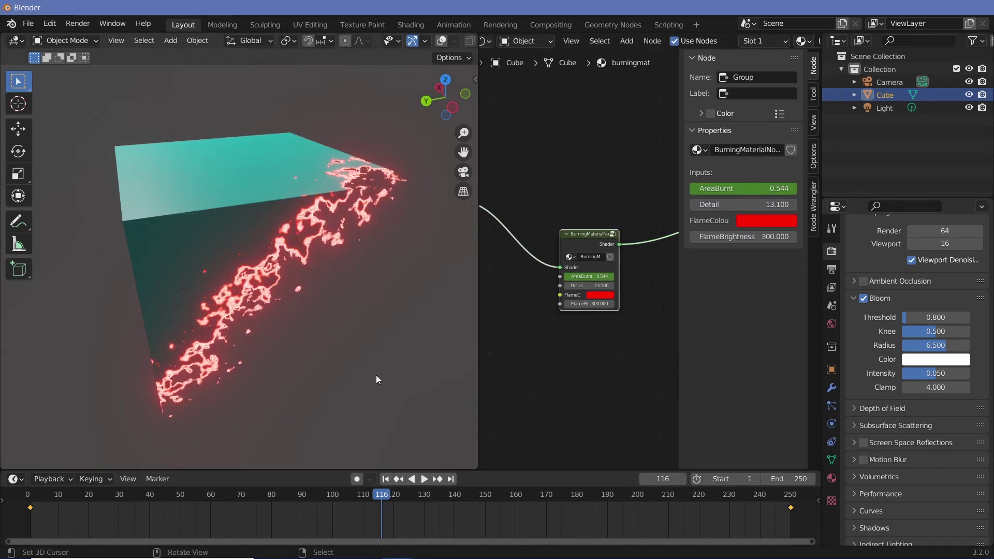
pyautogui.click(441, 41)
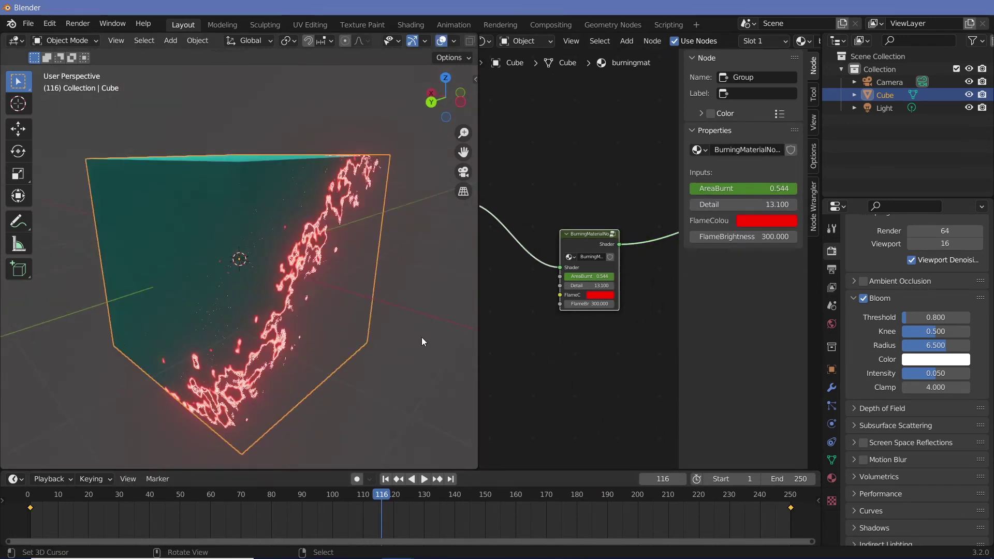
# Add a monkey mesh and move it along the X axis until it stands clear beside the cube
pyautogui.moveTo(409, 336); pyautogui.dragTo(359, 349, button='middle')
pyautogui.hotkey('shift', 'a')
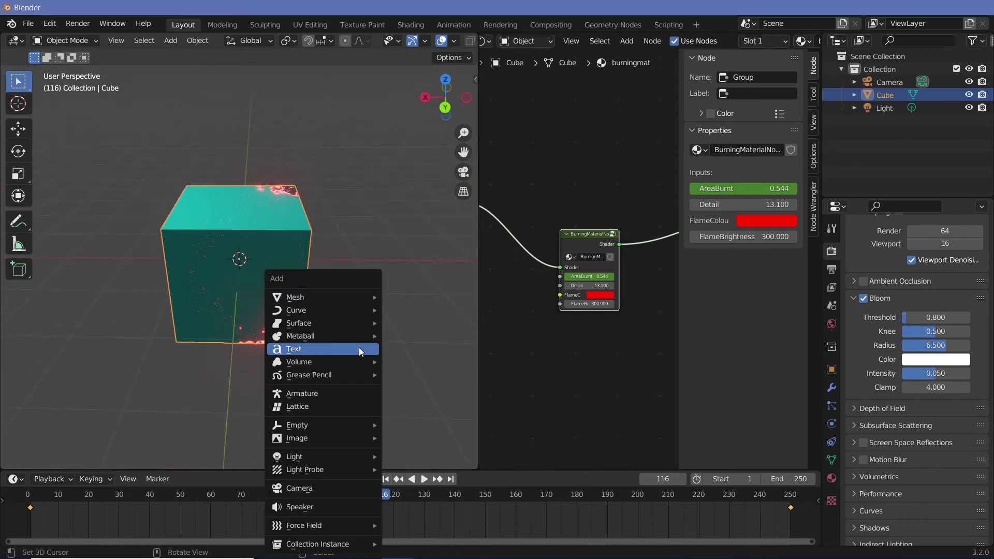
pyautogui.moveTo(347, 297)
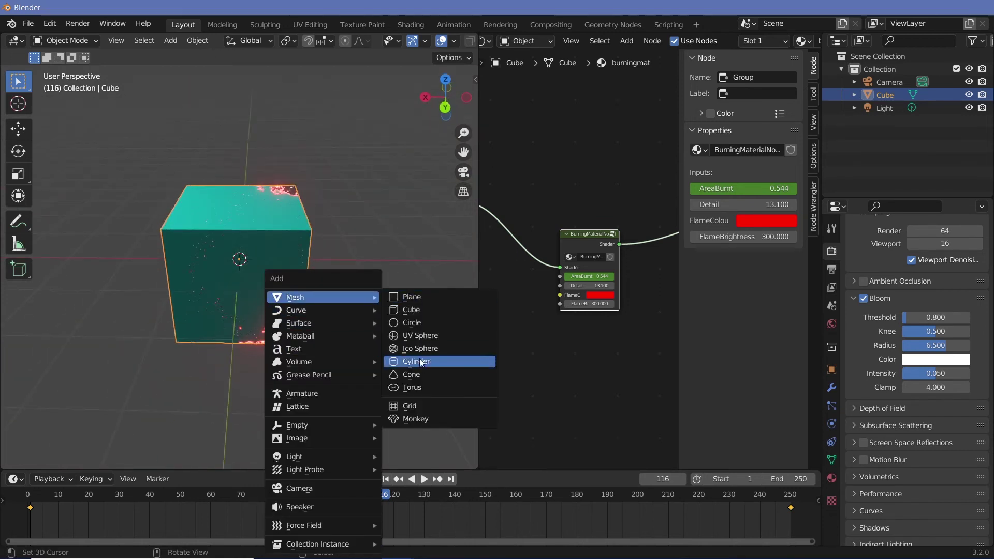
pyautogui.click(417, 418)
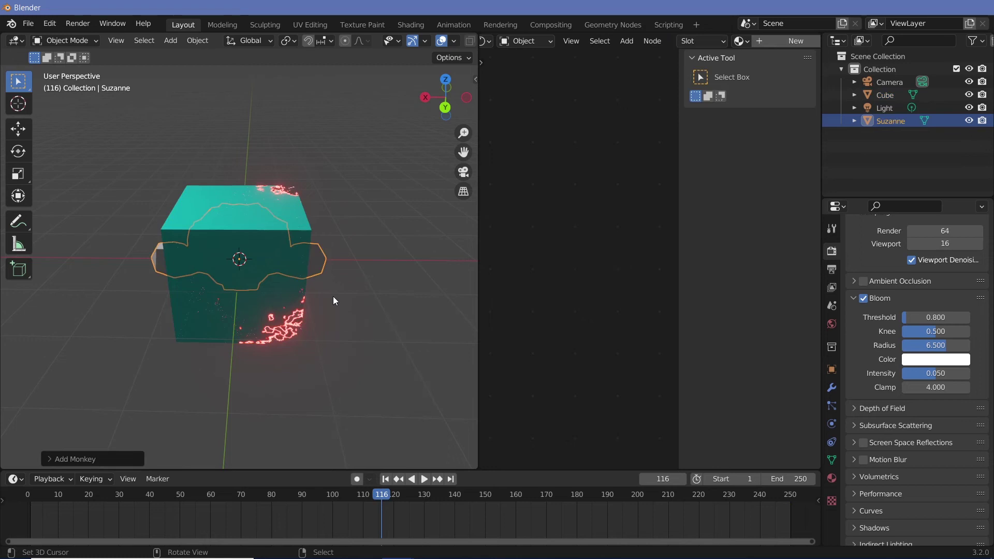
pyautogui.press('g')
pyautogui.press('x')
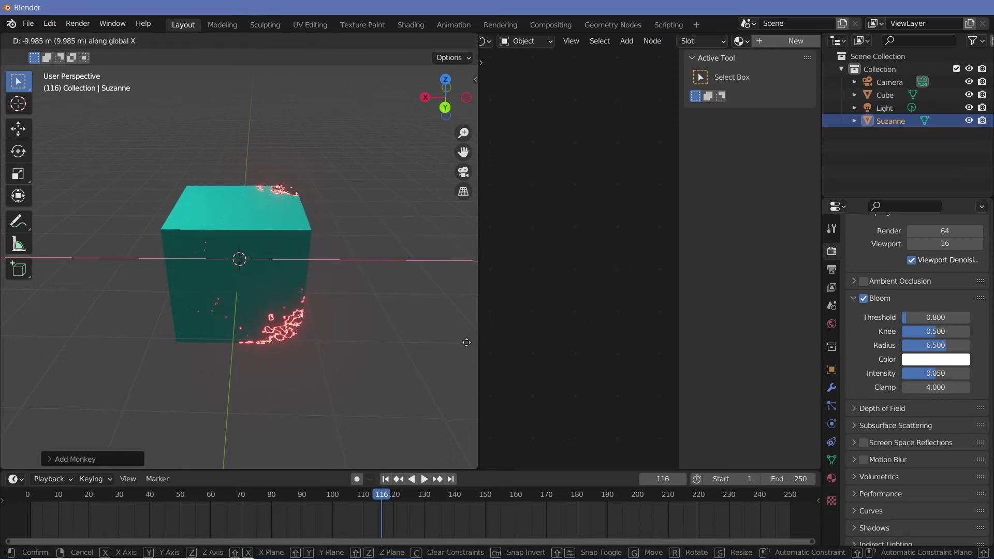
pyautogui.click(36, 339)
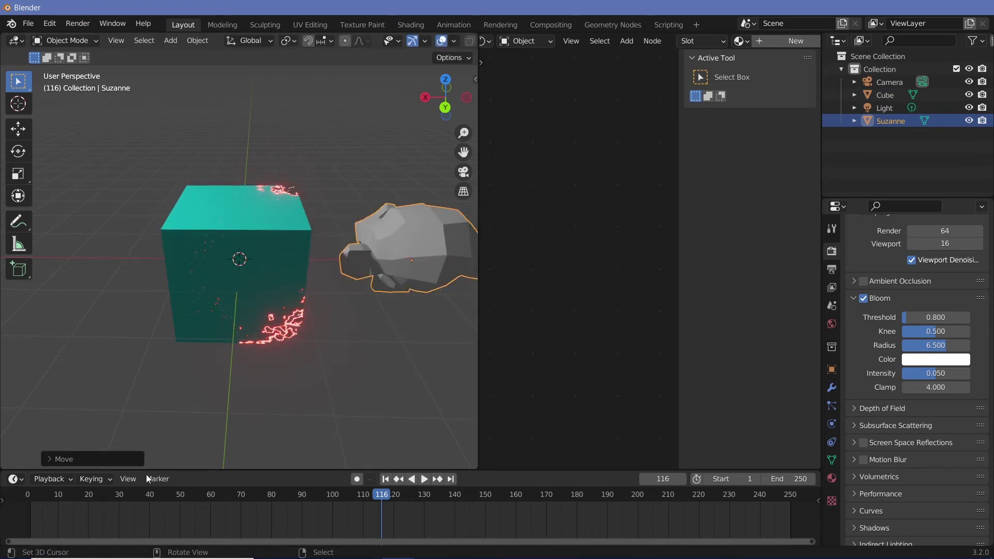
# Create a new material on the monkey and name it monkey
pyautogui.moveTo(381, 372); pyautogui.dragTo(239, 286, button='middle')
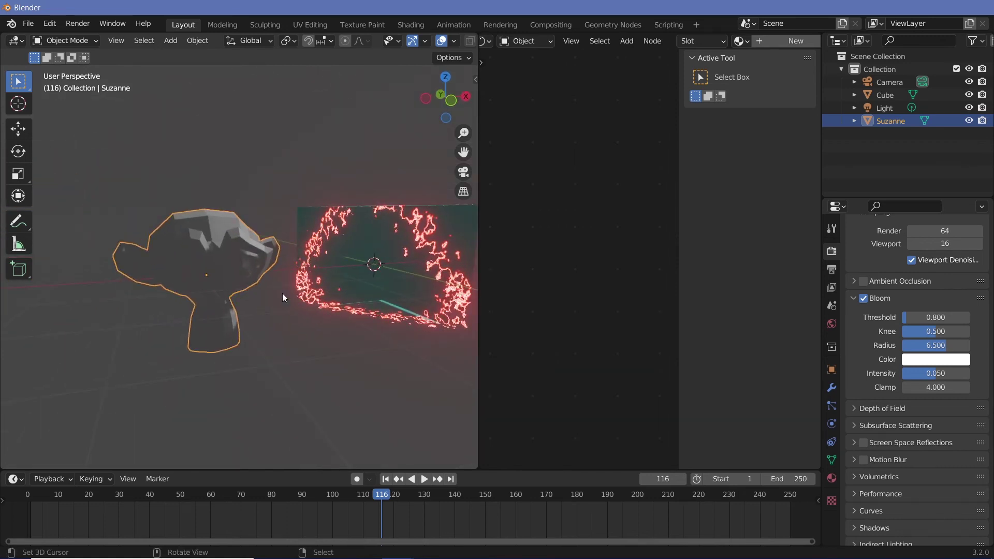
pyautogui.click(832, 478)
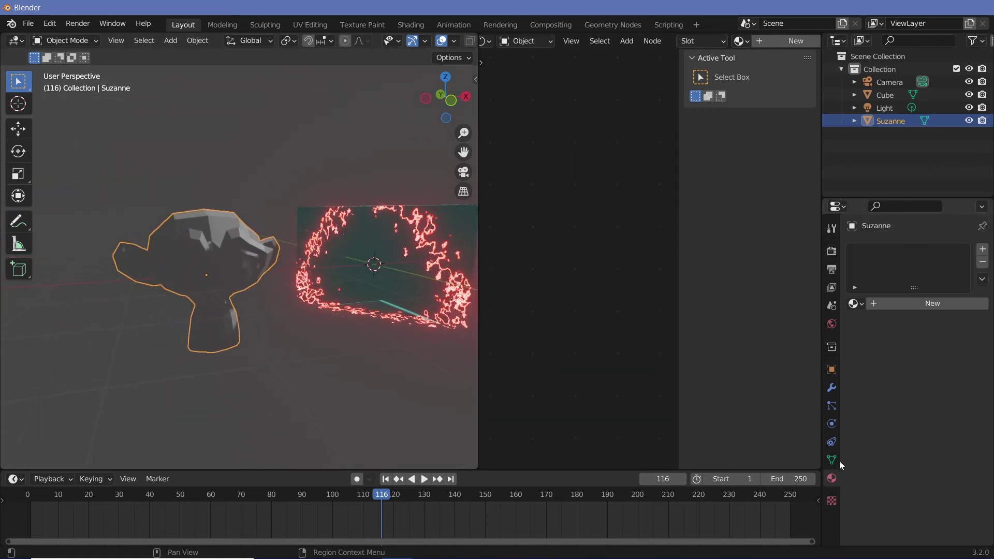
pyautogui.click(924, 304)
pyautogui.click(884, 304)
pyautogui.write('s')
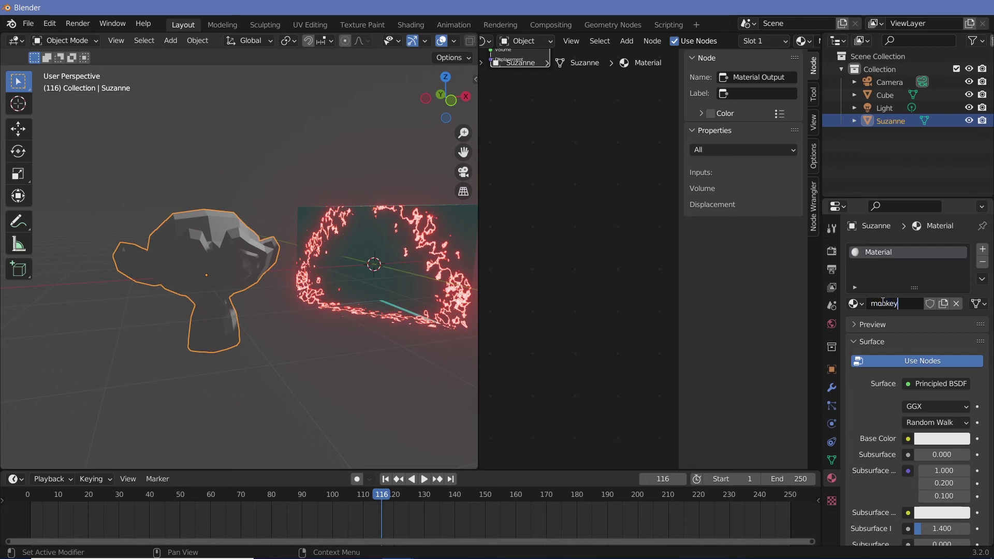
pyautogui.write('onkey')
pyautogui.press('Return')
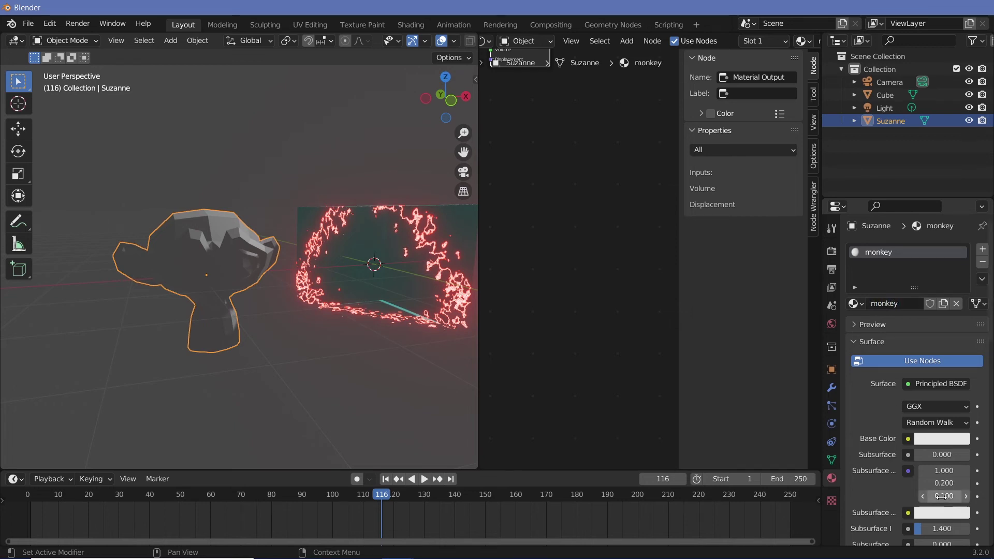
# Add a Noise Texture node to the monkey material and connect its Color output to the Principled BSDF's Base Color
pyautogui.press('Home')
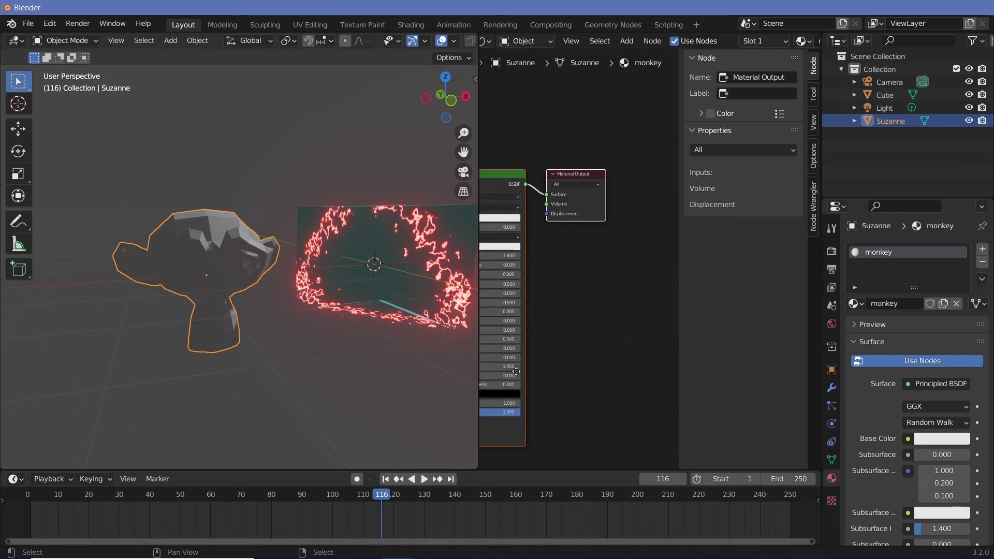
pyautogui.moveTo(604, 374); pyautogui.dragTo(624, 374, button='middle')
pyautogui.moveTo(539, 248); pyautogui.dragTo(546, 250, button='middle')
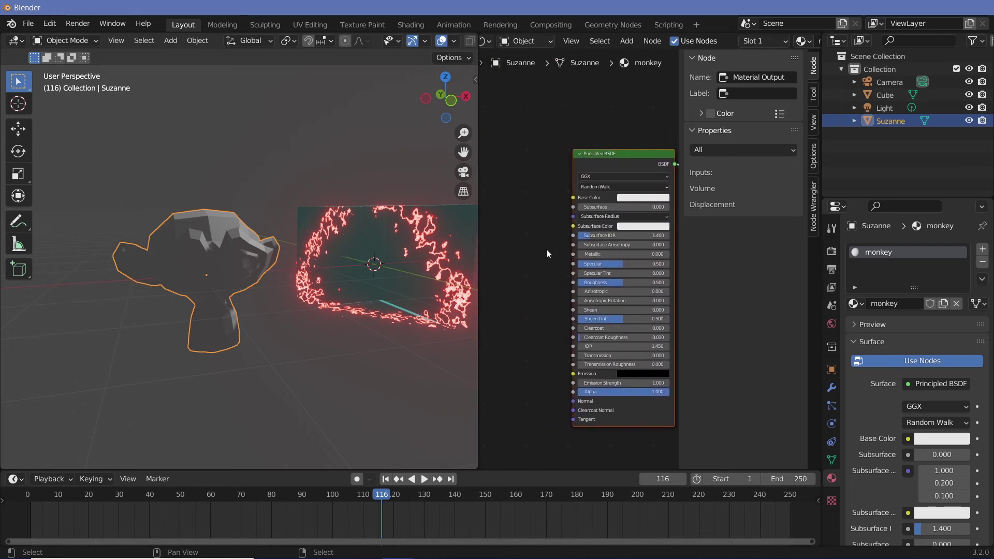
pyautogui.hotkey('shift', 'a')
pyautogui.click(548, 250)
pyautogui.write('text')
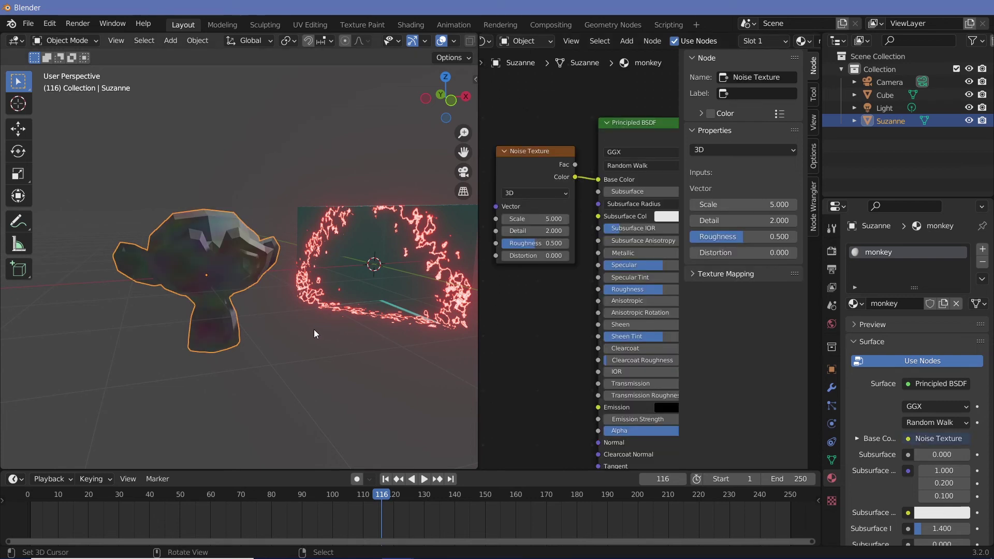
pyautogui.moveTo(315, 329)
pyautogui.mouseDown(button='middle')
pyautogui.moveTo(374, 332)
pyautogui.moveTo(301, 326)
pyautogui.mouseUp(button='middle')
pyautogui.scroll(3, 215, 266)
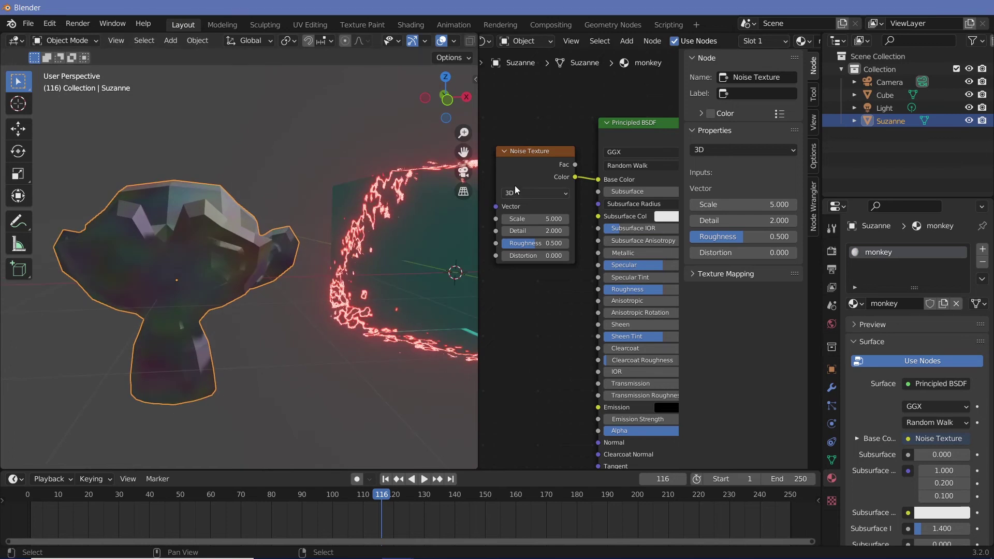
# Move the Noise Texture node farther away from the Principled BSDF on its input side
pyautogui.click(512, 164)
pyautogui.moveTo(513, 164); pyautogui.dragTo(477, 186)
pyautogui.moveTo(541, 148); pyautogui.dragTo(595, 139, button='middle')
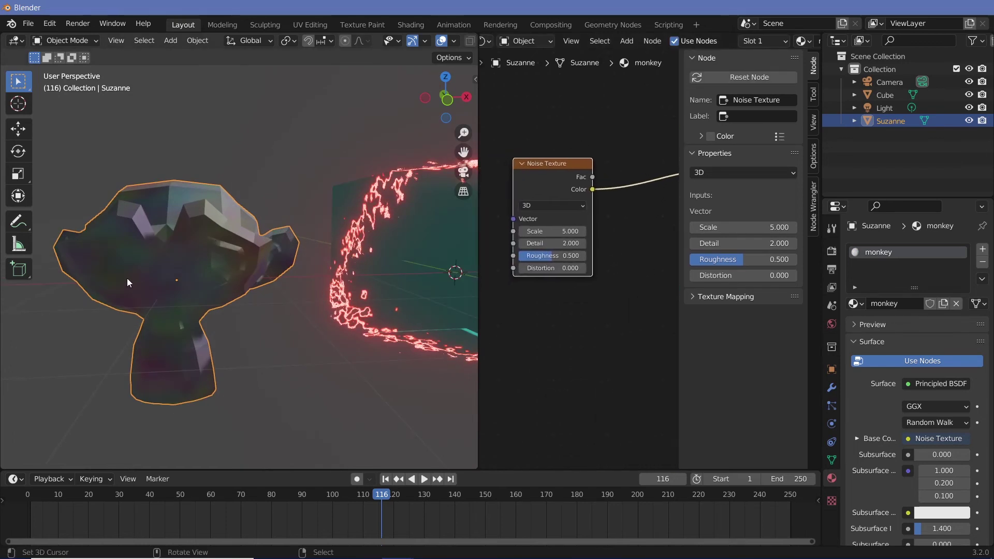
# Hide the 3D viewport overlays to show the monkey without its selection outline and grid
pyautogui.moveTo(126, 279); pyautogui.dragTo(462, 68, button='middle')
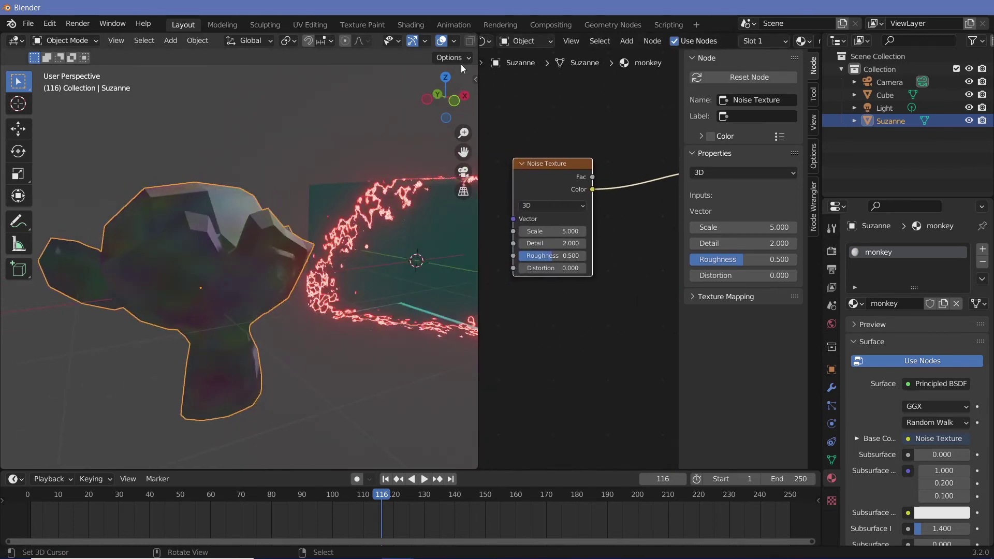
pyautogui.click(441, 42)
pyautogui.moveTo(233, 287)
pyautogui.mouseDown(button='middle')
pyautogui.moveTo(310, 287)
pyautogui.moveTo(232, 302)
pyautogui.mouseUp(button='middle')
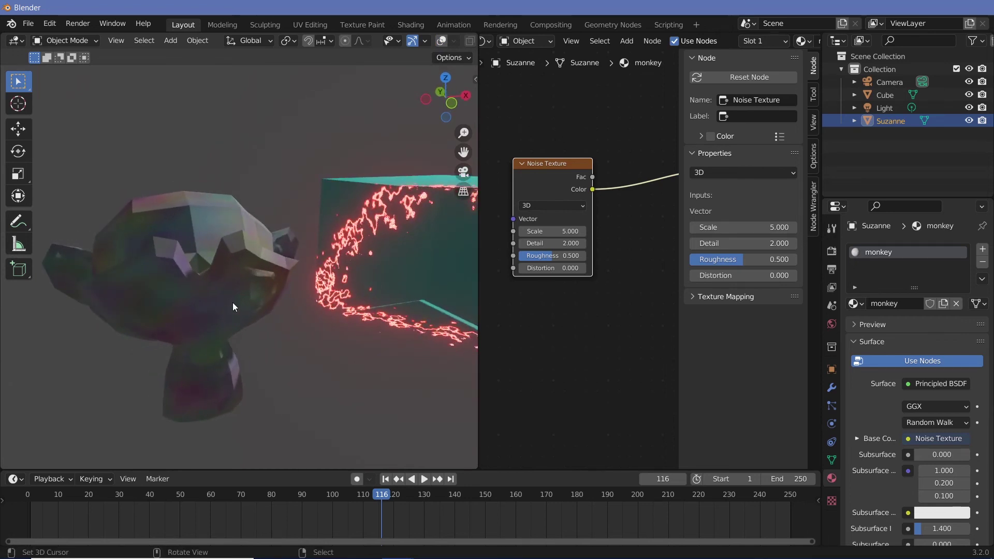
# Hide the node editor's sidebar and spread the Principled BSDF and Material Output nodes apart to make room between them
pyautogui.press('n')
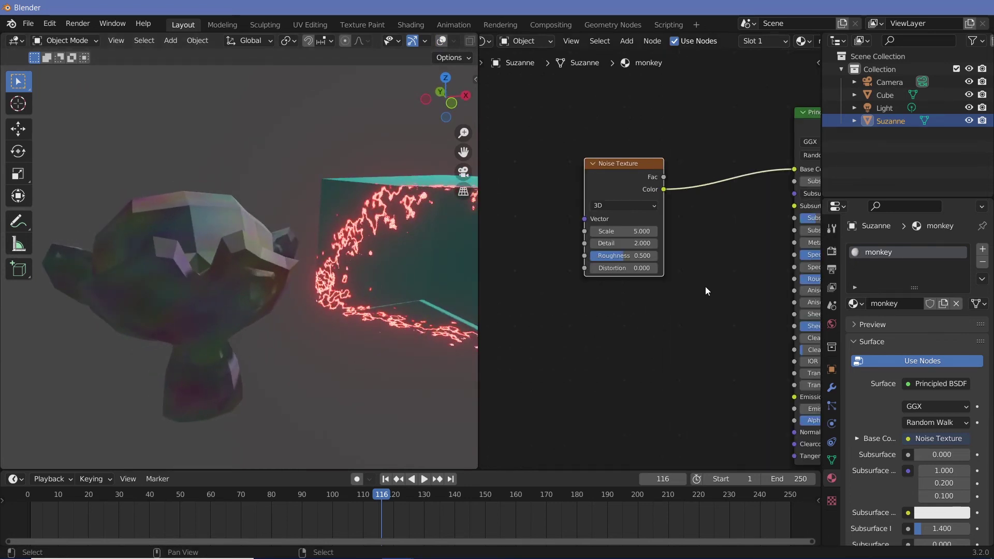
pyautogui.moveTo(708, 286); pyautogui.dragTo(482, 290, button='middle')
pyautogui.moveTo(761, 119); pyautogui.dragTo(796, 139)
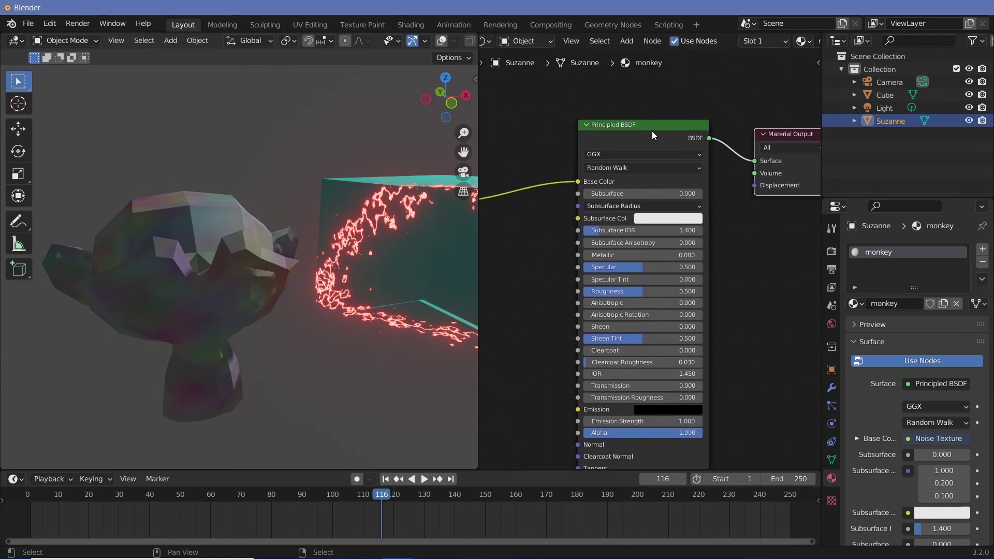
pyautogui.moveTo(651, 132); pyautogui.dragTo(595, 137)
# Insert the BurningMaterialNode group between the monkey material's Principled BSDF and Material Output
pyautogui.hotkey('shift', 'a')
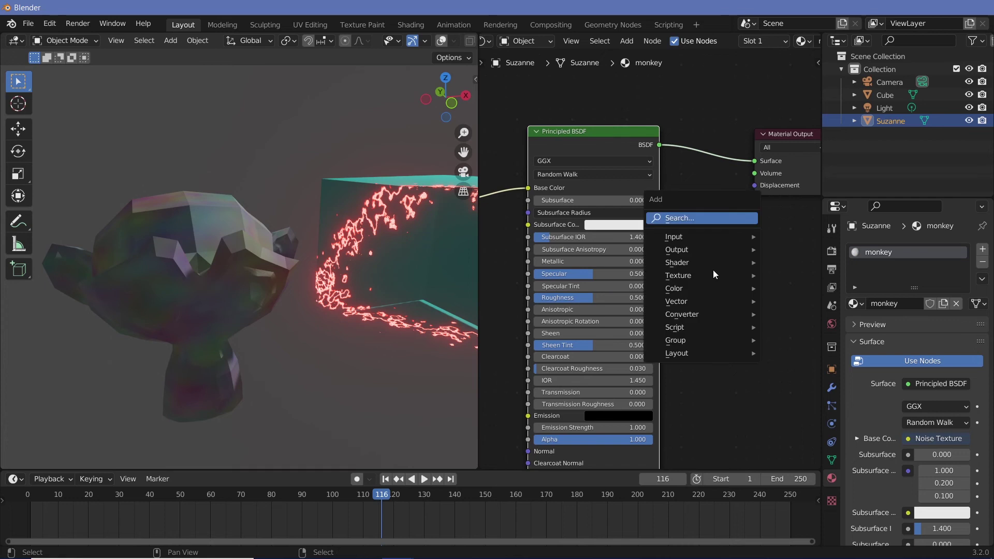
pyautogui.moveTo(689, 340)
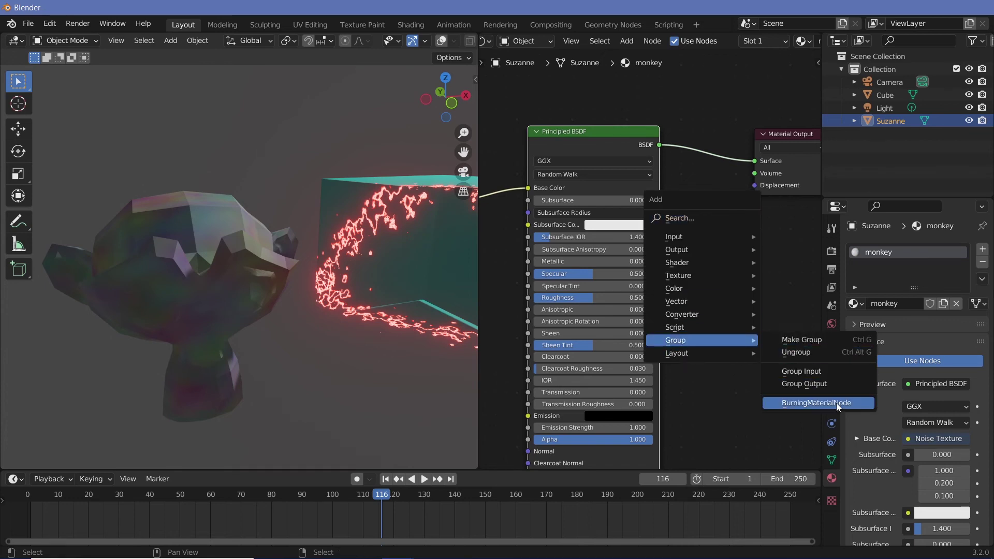
pyautogui.click(805, 400)
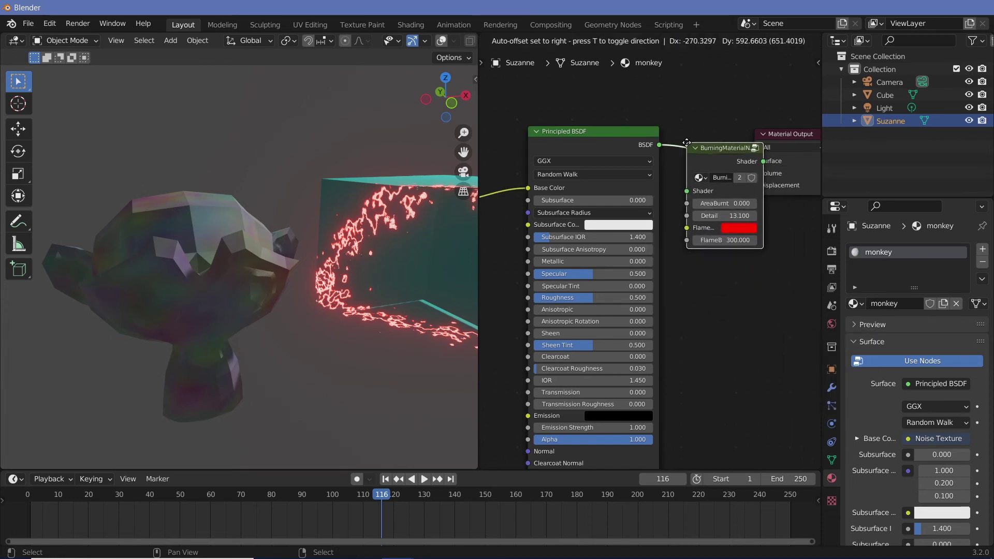
pyautogui.click(642, 234)
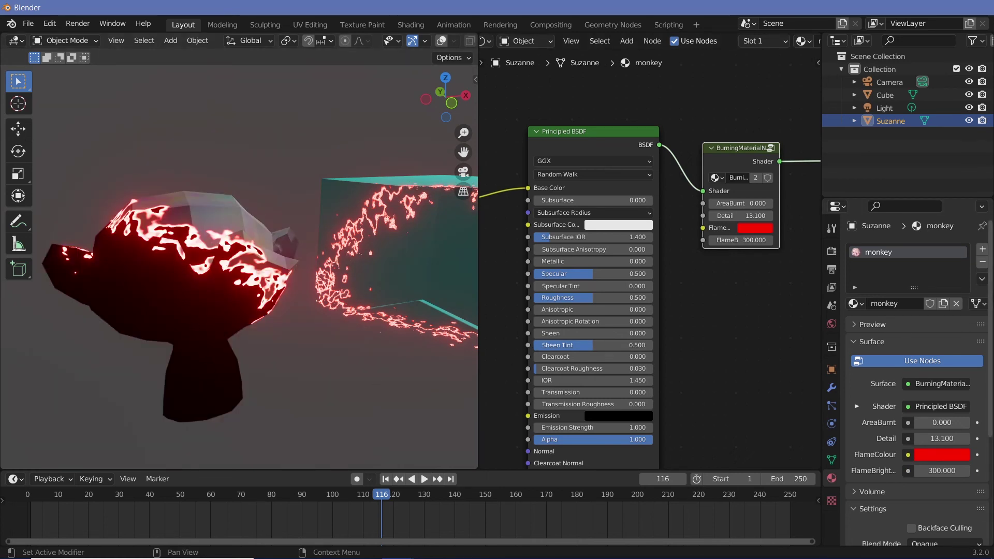
# Set the monkey material's Blend Mode to Alpha Hashed
pyautogui.scroll(-6, 990, 294)
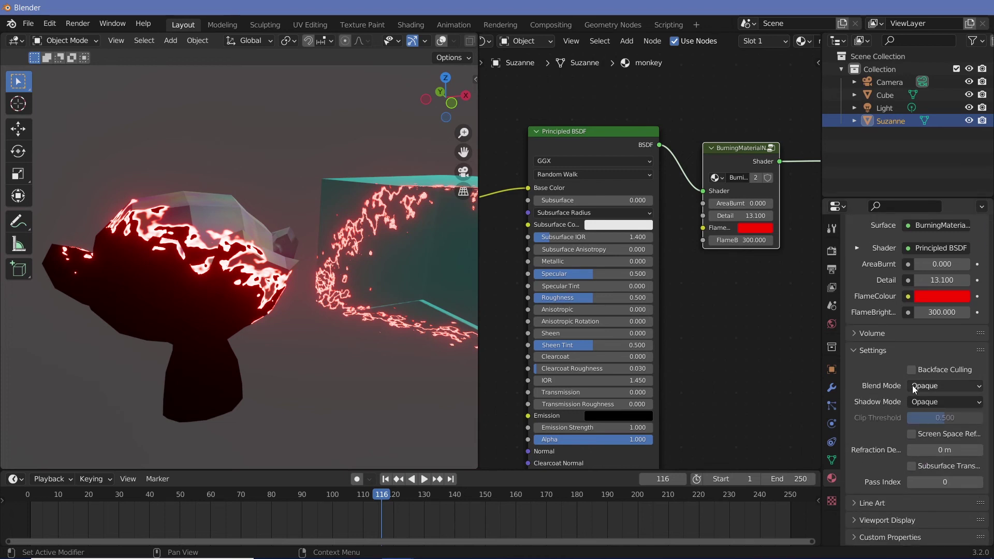
pyautogui.click(931, 386)
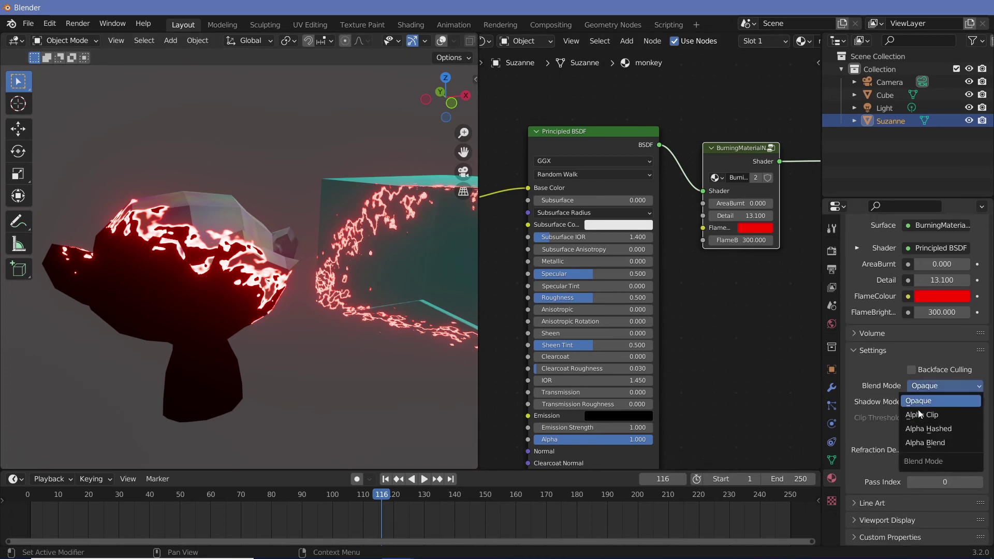
pyautogui.click(927, 428)
# Set the monkey group's AreaBurnt to 1.500 and change its FlameColour to bright green
pyautogui.moveTo(741, 203)
pyautogui.mouseDown()
pyautogui.moveTo(715, 203)
pyautogui.moveTo(771, 203)
pyautogui.moveTo(721, 203)
pyautogui.moveTo(758, 204)
pyautogui.mouseUp()
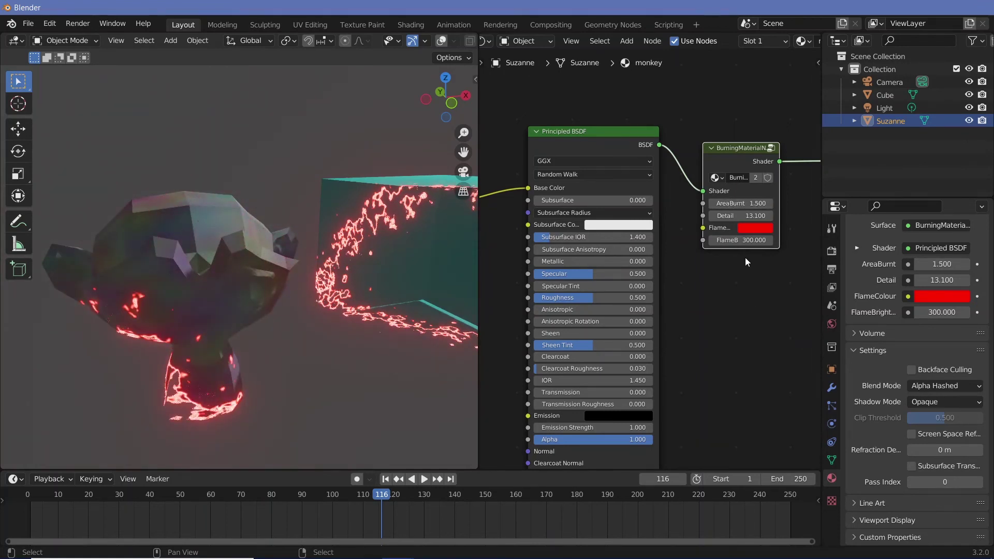
pyautogui.click(749, 228)
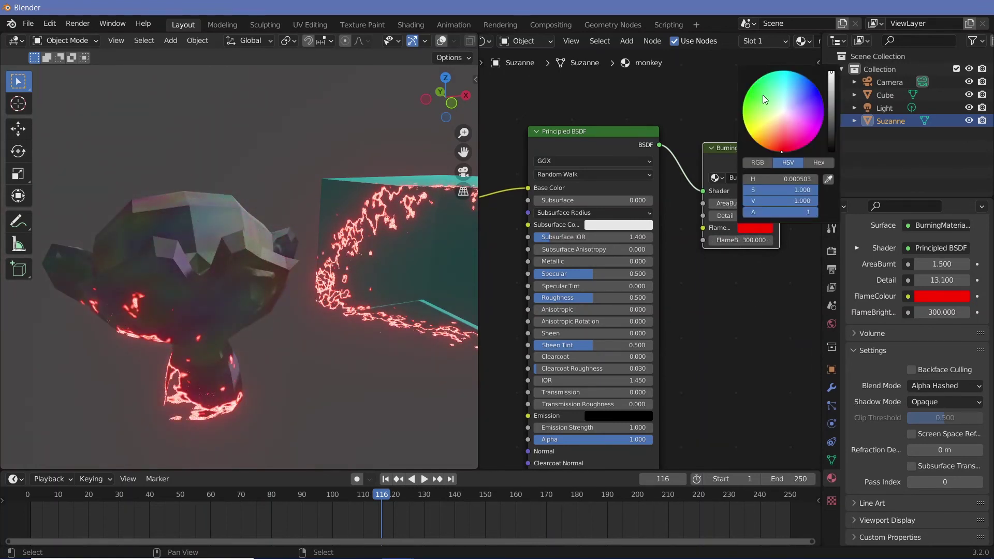
pyautogui.moveTo(760, 95); pyautogui.dragTo(747, 92)
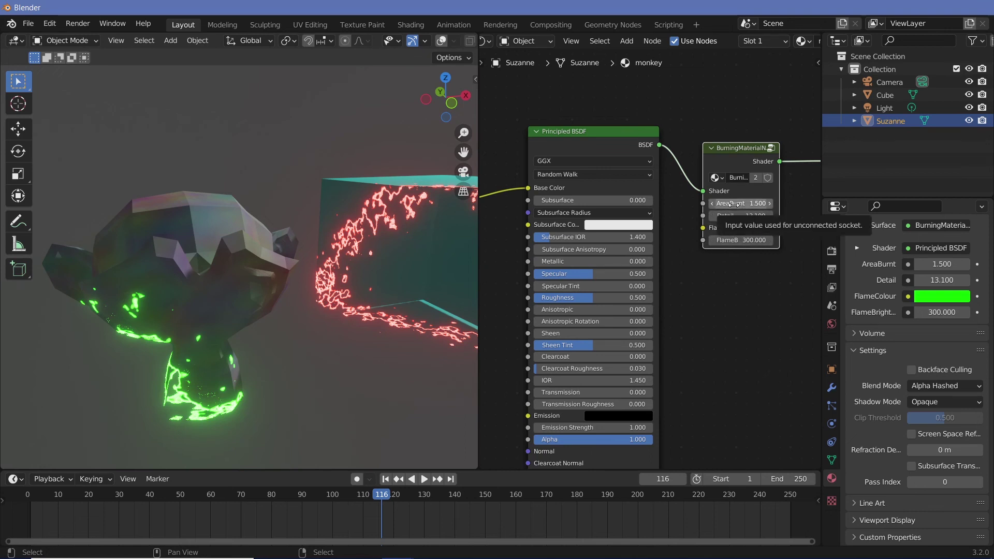
# Lower the monkey group's AreaBurnt to 0.100 and set FlameBrightness to 20
pyautogui.moveTo(735, 204); pyautogui.dragTo(705, 203)
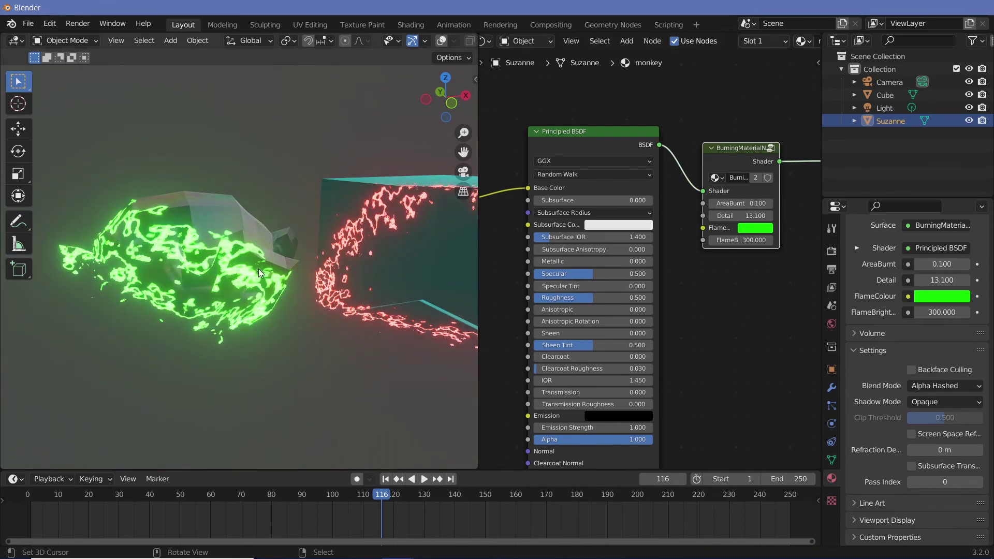
pyautogui.moveTo(746, 240); pyautogui.dragTo(714, 240)
pyautogui.click(747, 238)
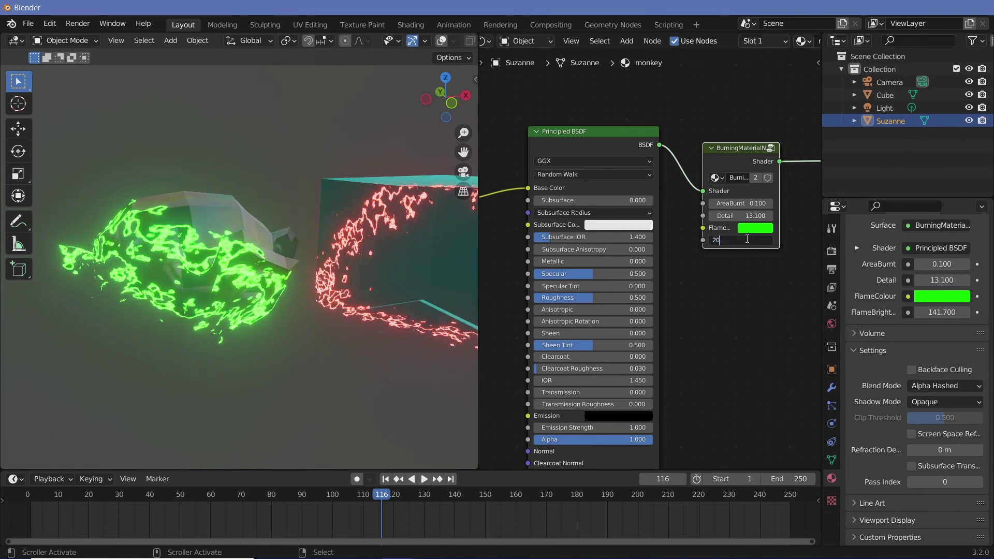
pyautogui.write('20')
pyautogui.press('Return')
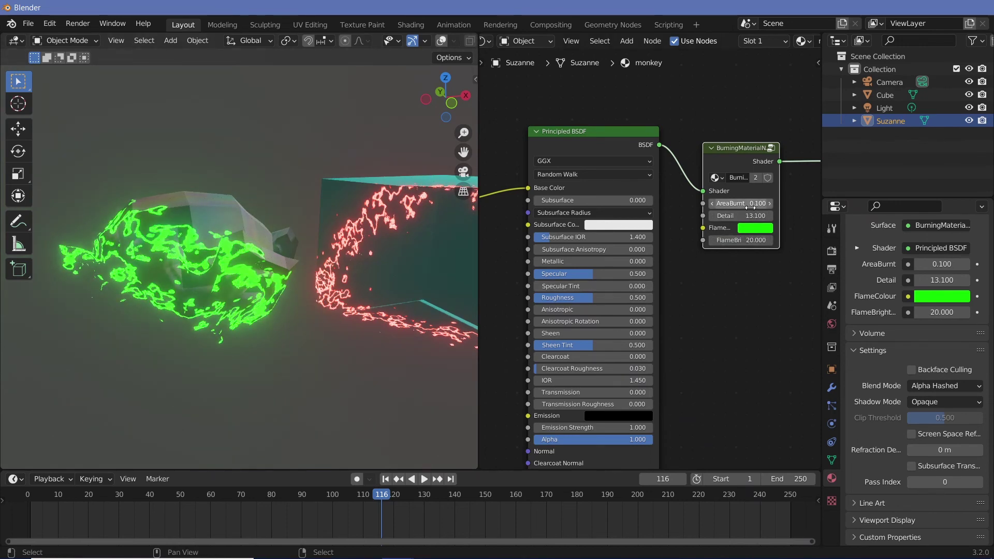
# Sweep the monkey's AreaBurnt down to -2.600 and back up to 3.000 to preview the full burning range
pyautogui.moveTo(750, 208)
pyautogui.mouseDown()
pyautogui.moveTo(740, 207)
pyautogui.moveTo(865, 203)
pyautogui.moveTo(622, 204)
pyautogui.mouseUp()
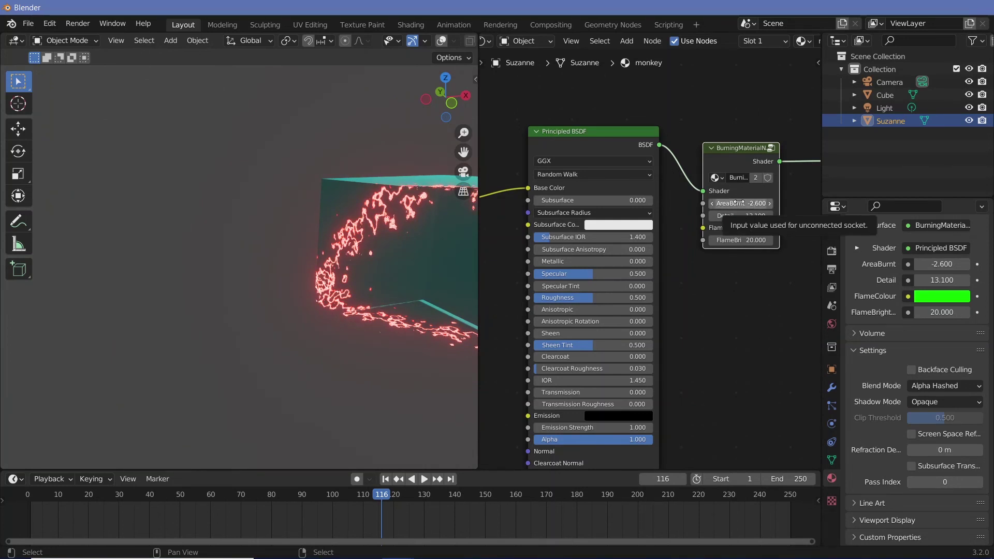
pyautogui.moveTo(739, 202); pyautogui.dragTo(993, 203)
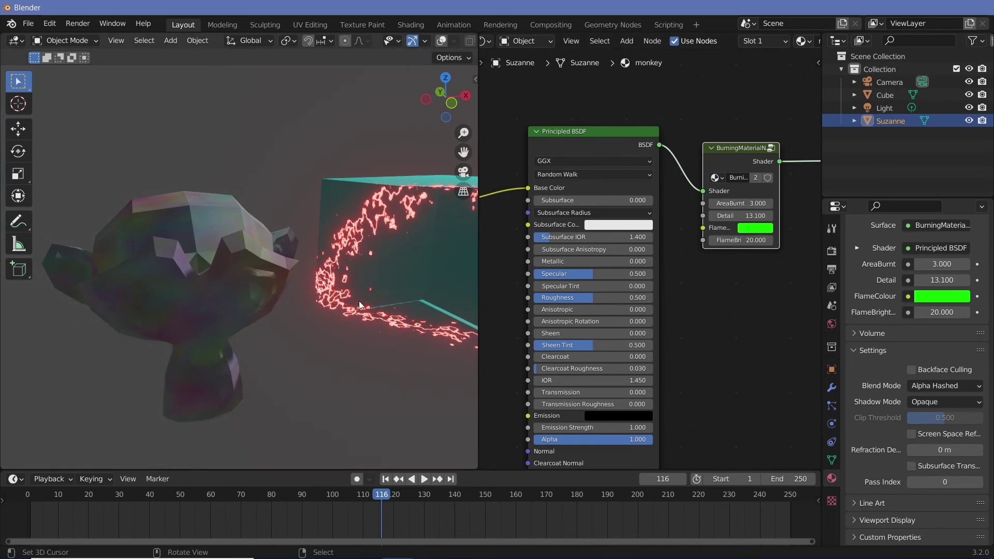
pyautogui.moveTo(328, 315)
pyautogui.mouseDown(button='middle')
pyautogui.moveTo(256, 326)
pyautogui.moveTo(302, 319)
pyautogui.moveTo(261, 302)
pyautogui.moveTo(271, 294)
pyautogui.moveTo(287, 315)
pyautogui.moveTo(276, 322)
pyautogui.mouseUp(button='middle')
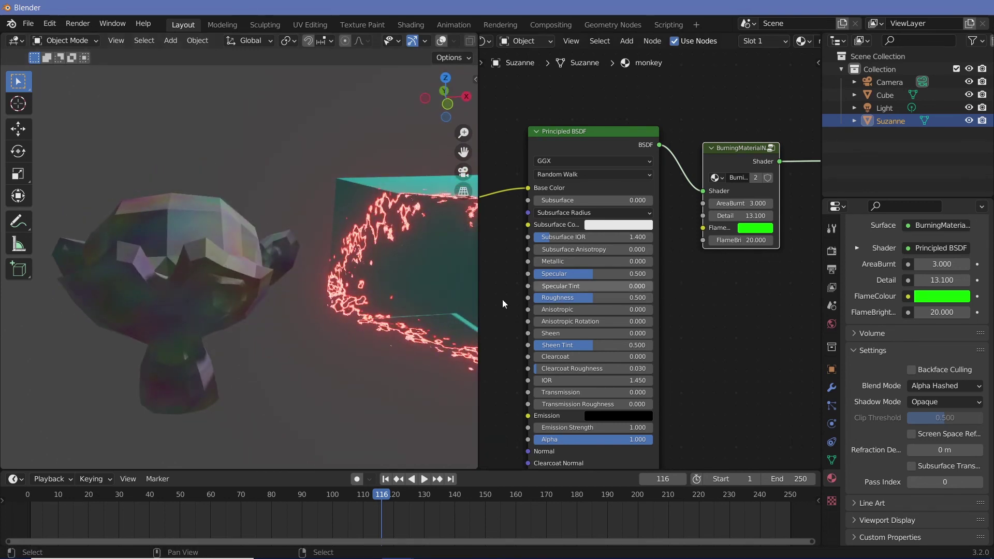
pyautogui.moveTo(363, 299); pyautogui.dragTo(395, 298, button='middle')
# Move the BurningMaterialNode group node up, above the link between the Principled BSDF and Material Output
pyautogui.scroll(6, 389, 228)
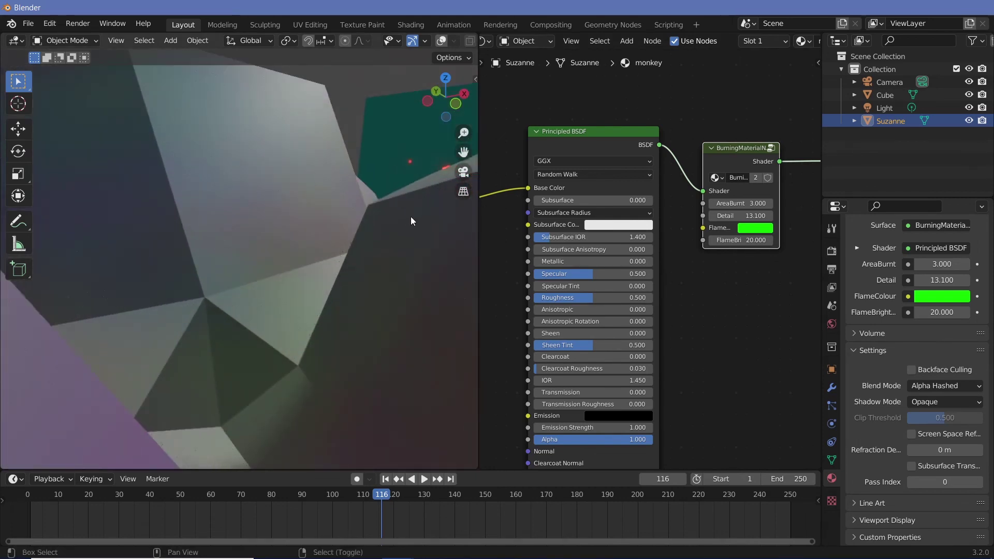
pyautogui.scroll(-6, 402, 224)
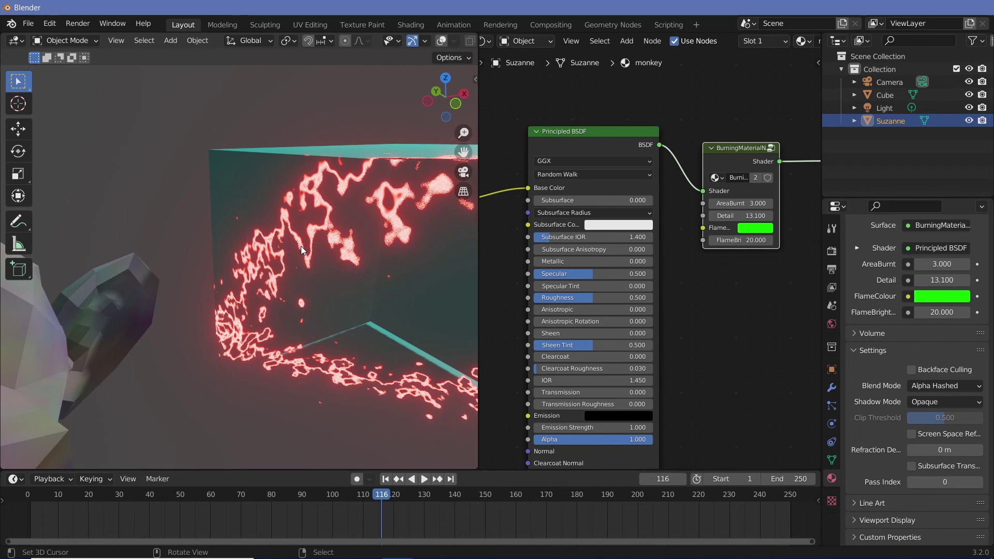
pyautogui.scroll(-4, 728, 310)
pyautogui.moveTo(293, 362); pyautogui.dragTo(288, 386, button='middle')
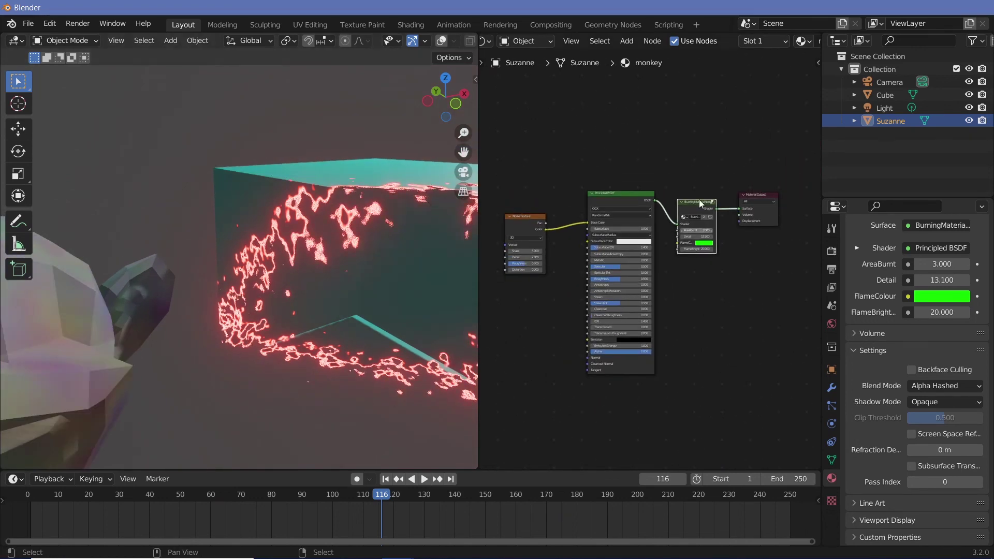
pyautogui.moveTo(699, 208); pyautogui.dragTo(705, 172)
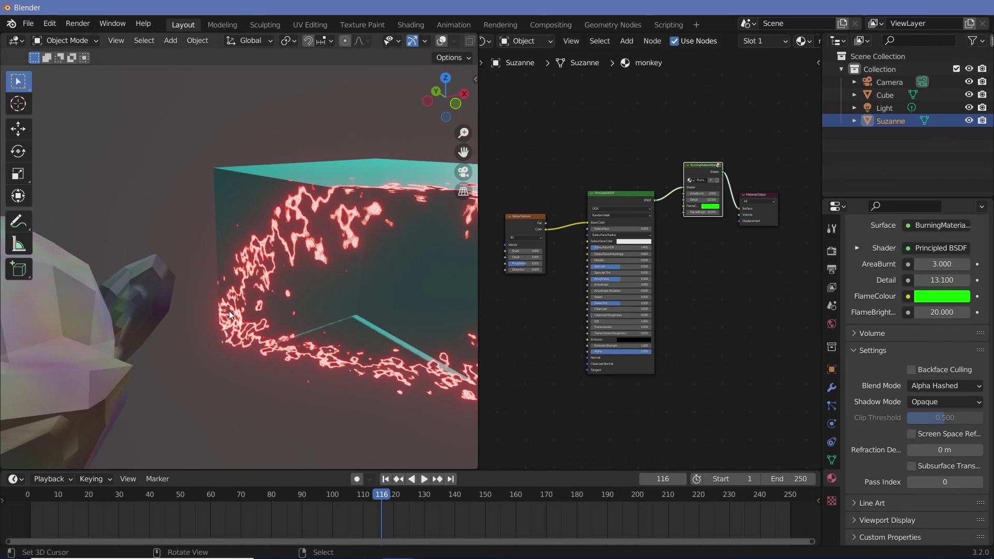
pyautogui.keyDown('ctrl'); pyautogui.moveTo(248, 303); pyautogui.dragTo(294, 414, button='middle'); pyautogui.keyUp('ctrl')
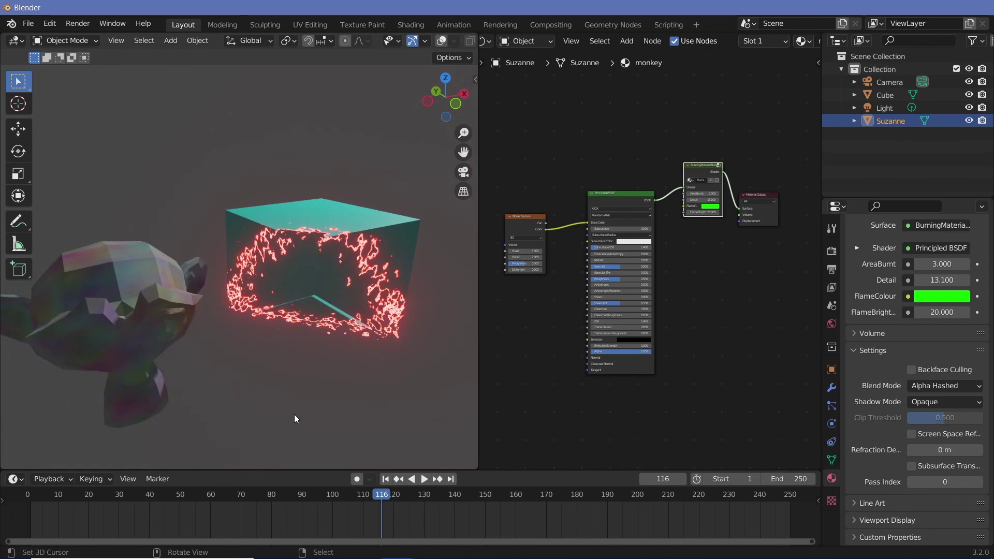